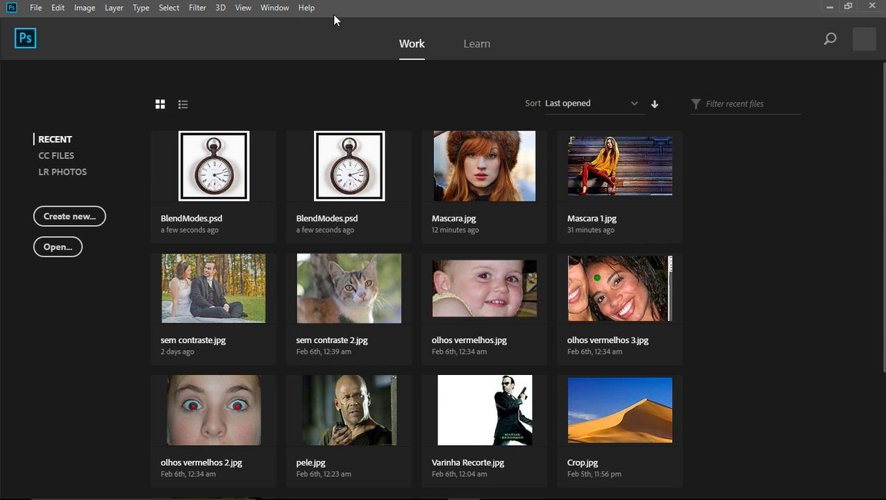
- Open the BlendModes PSD file from the Photoshop Curso folder
{"action": "left_click", "coordinate": [35, 9]}
{"action": "left_click", "coordinate": [49, 34]}
{"action": "left_click", "coordinate": [167, 100]}
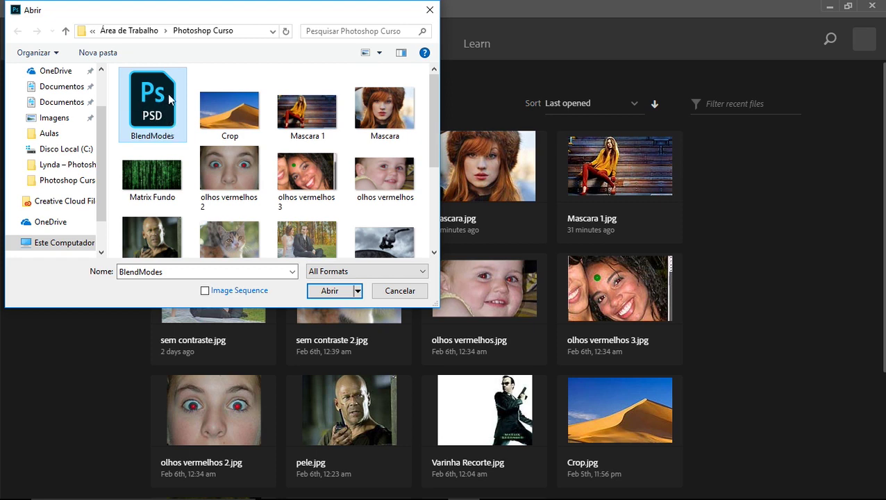
{"action": "double_click", "coordinate": [158, 120]}
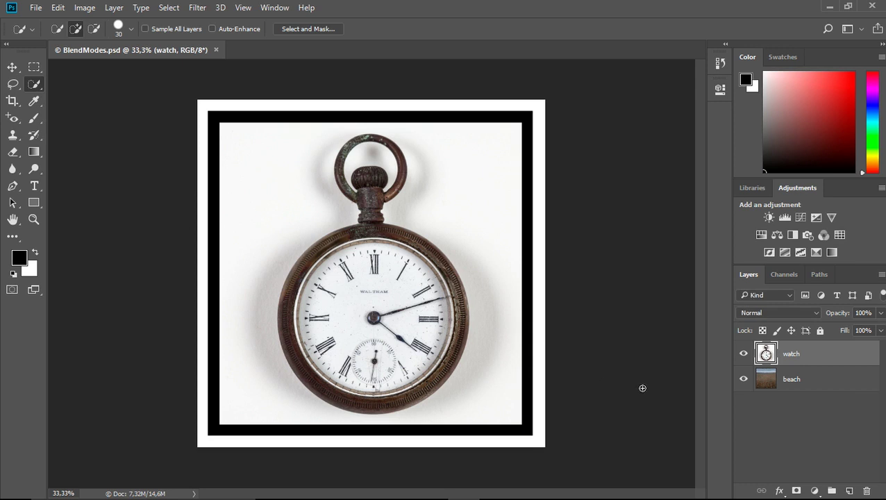
- Hide and show the watch layer repeatedly to compare it with the beach layer beneath
{"action": "left_click", "coordinate": [744, 354]}
{"action": "left_click", "coordinate": [744, 354]}
{"action": "left_click", "coordinate": [801, 381]}
{"action": "left_click", "coordinate": [795, 353]}
{"action": "left_click", "coordinate": [744, 354]}
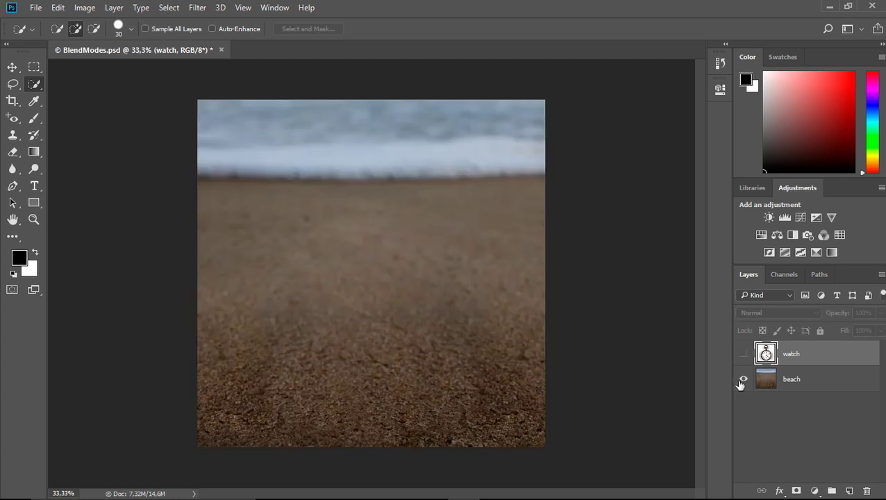
{"action": "left_click", "coordinate": [744, 355]}
{"action": "left_click", "coordinate": [744, 355]}
{"action": "left_click", "coordinate": [744, 355]}
- Try the Dissolve blend mode on the watch layer and set it back to Normal
{"action": "left_click", "coordinate": [798, 437]}
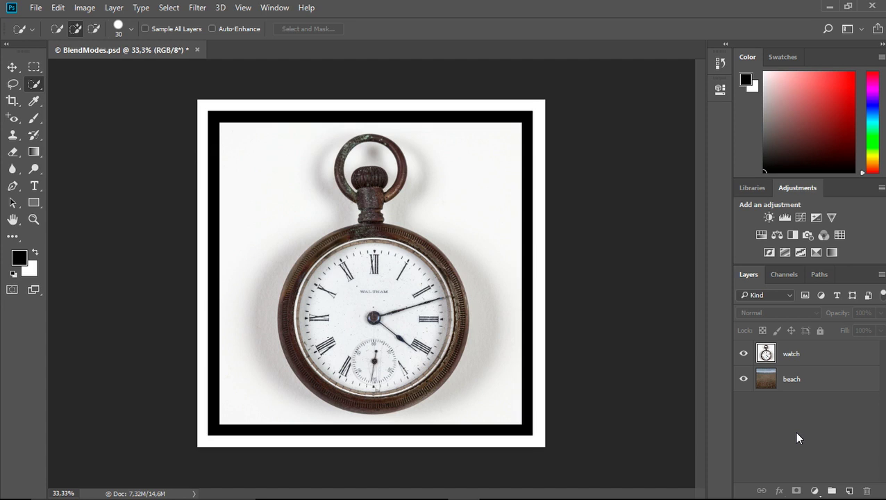
{"action": "key", "text": "ctrl+plus"}
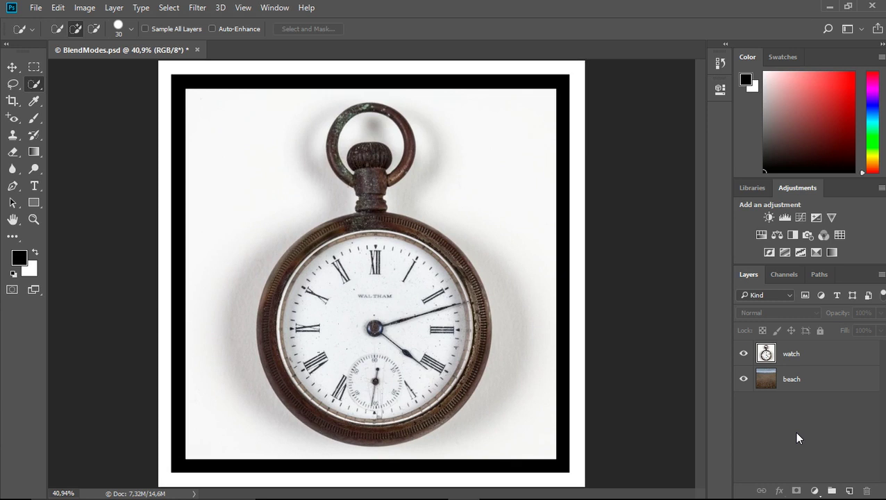
{"action": "left_click", "coordinate": [799, 356]}
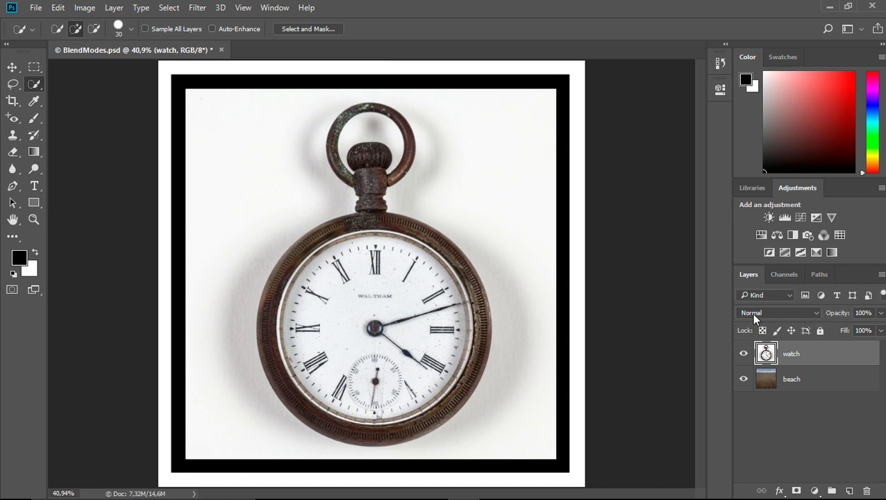
{"action": "left_click", "coordinate": [771, 311]}
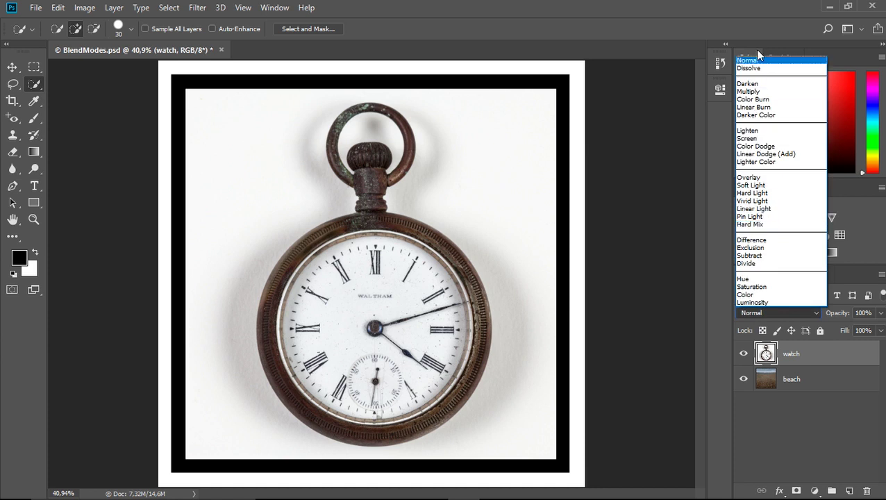
{"action": "left_click", "coordinate": [747, 68]}
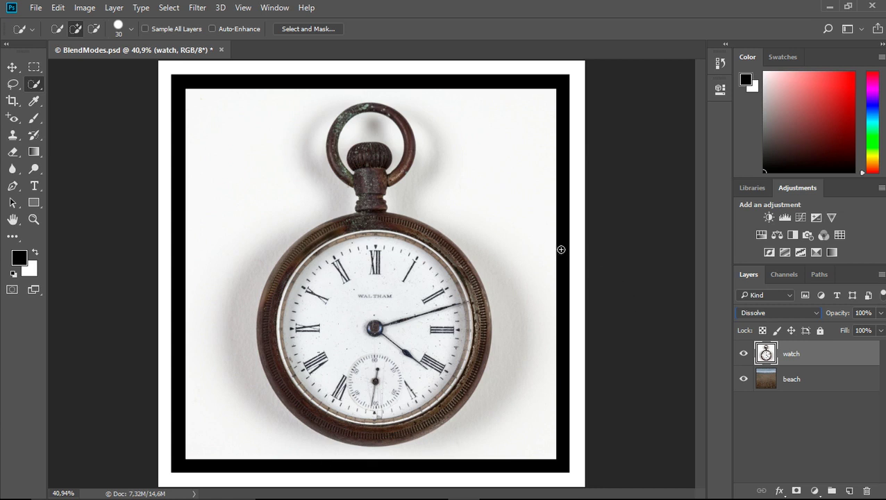
{"action": "left_click", "coordinate": [762, 311]}
{"action": "left_click", "coordinate": [762, 58]}
- Try the Darken blend mode and the Multiply blend mode on the watch layer
{"action": "left_click", "coordinate": [767, 312]}
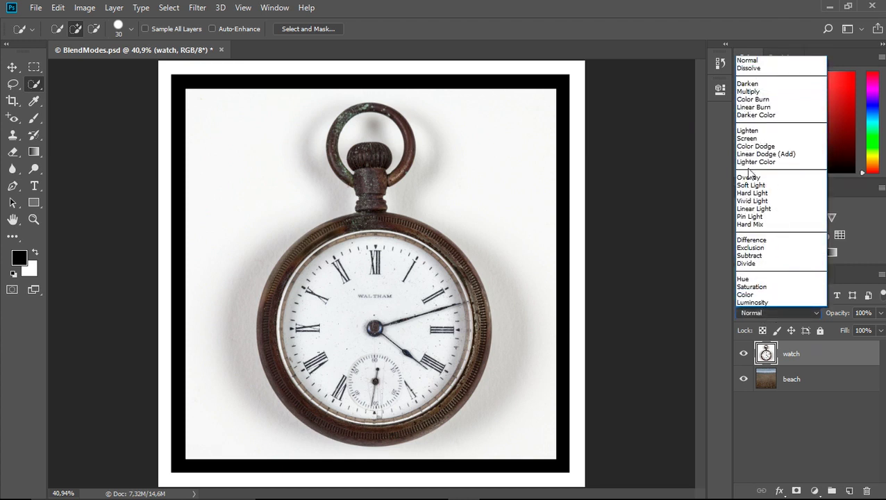
{"action": "left_click", "coordinate": [757, 84]}
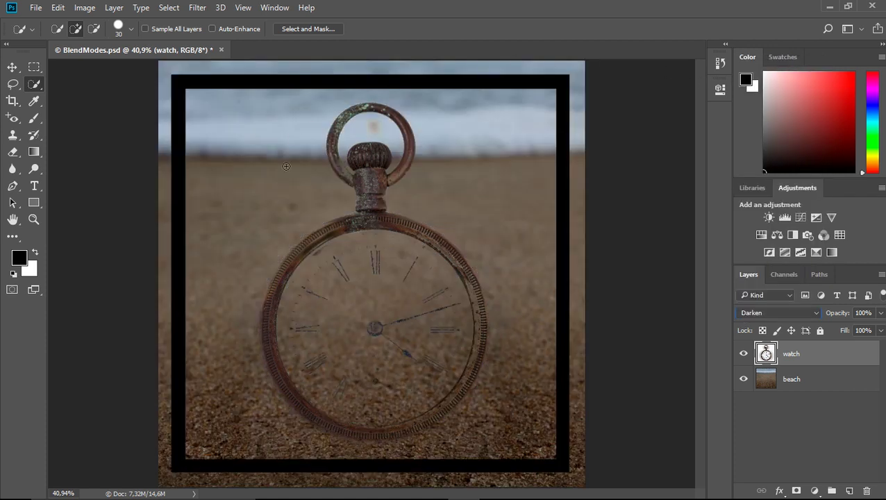
{"action": "left_click", "coordinate": [756, 314]}
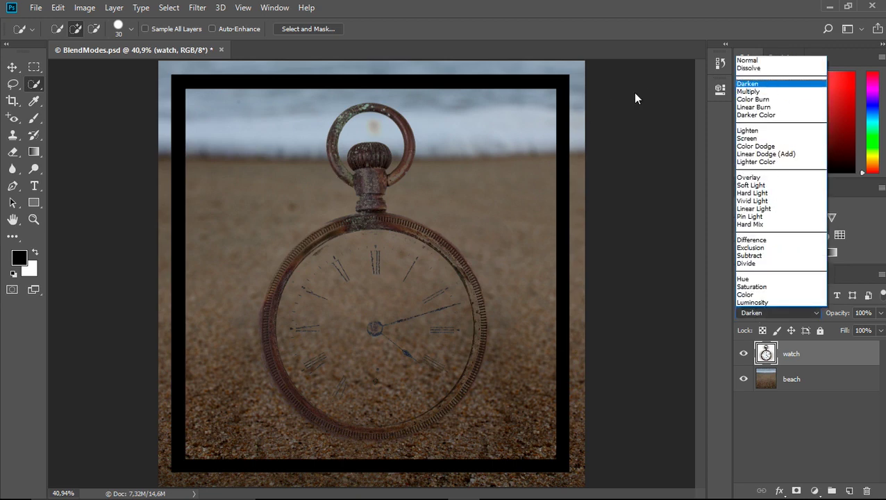
{"action": "left_click", "coordinate": [745, 91]}
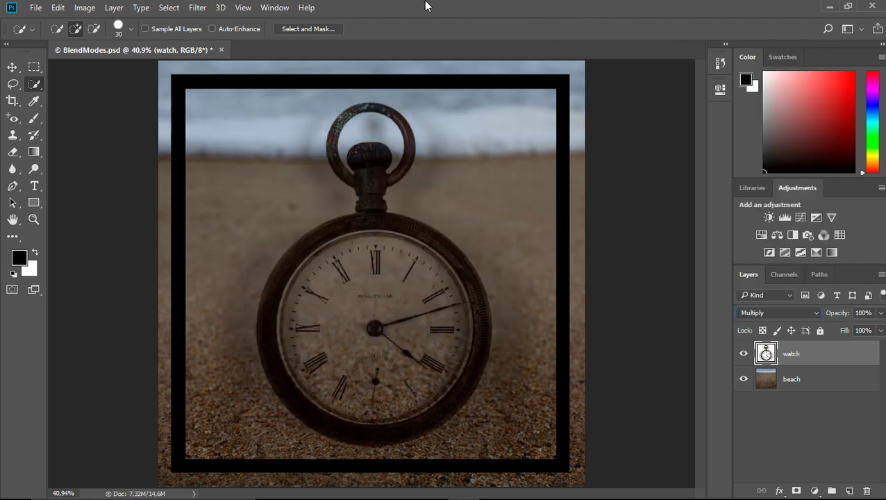
{"action": "left_click", "coordinate": [753, 312]}
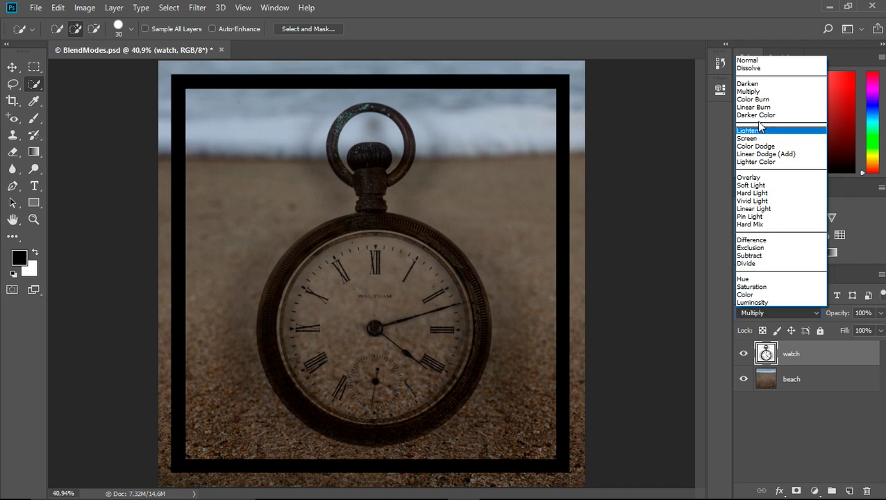
{"action": "left_click", "coordinate": [679, 126]}
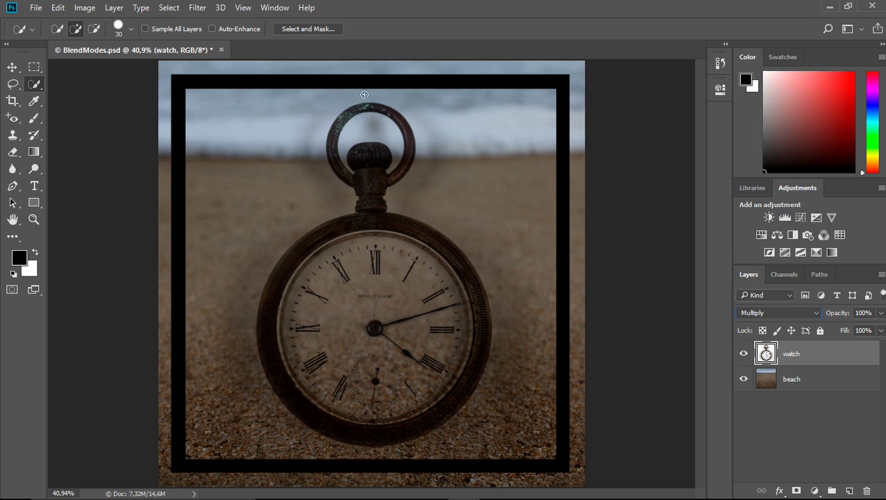
- Try the Color Burn, Linear Burn and Darker Color blend modes in turn on the watch layer
{"action": "left_click", "coordinate": [762, 313]}
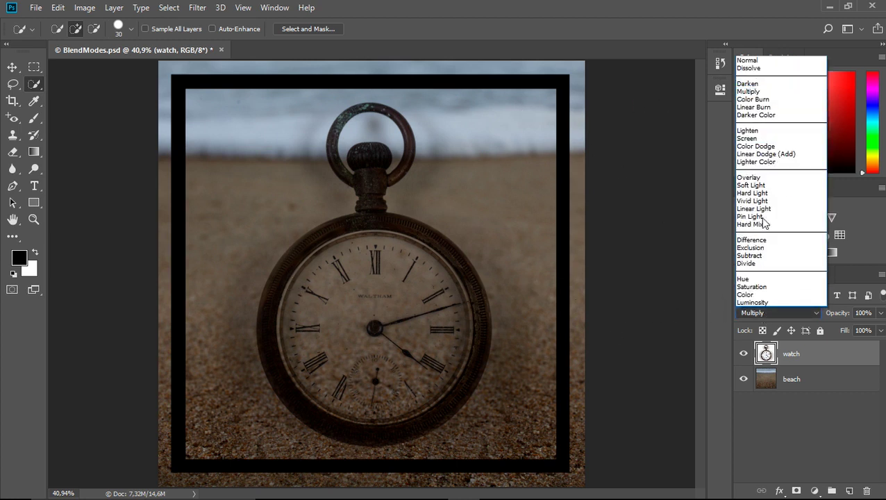
{"action": "left_click", "coordinate": [759, 100]}
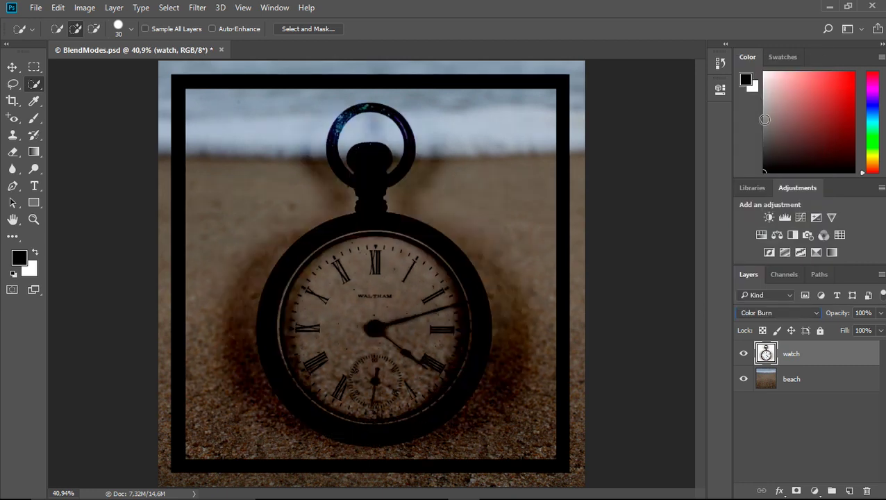
{"action": "left_click", "coordinate": [781, 314]}
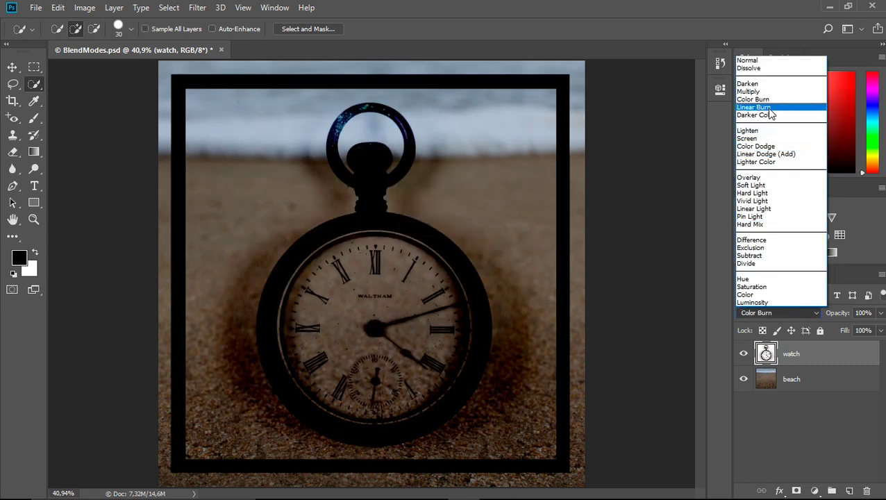
{"action": "left_click", "coordinate": [769, 109]}
{"action": "left_click", "coordinate": [787, 314]}
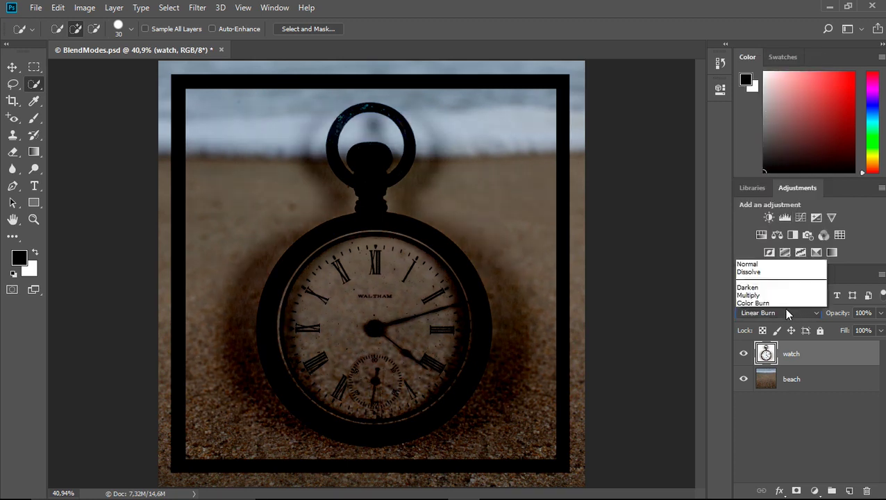
{"action": "left_click", "coordinate": [762, 116]}
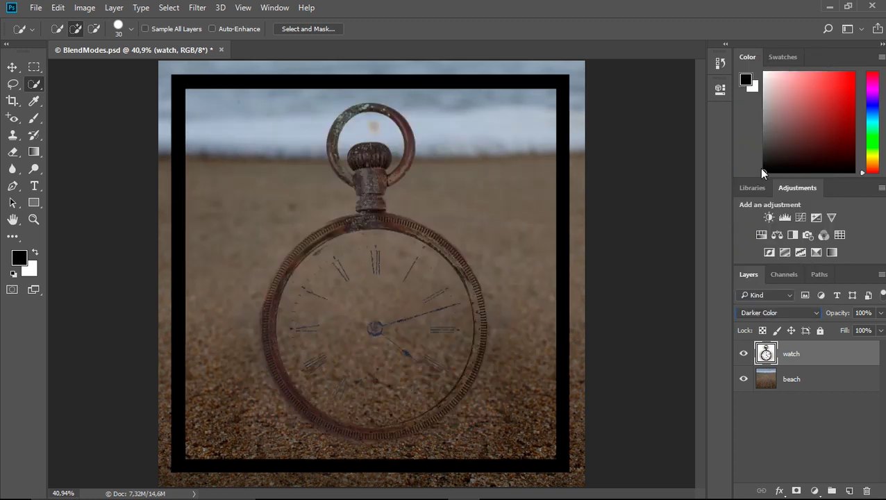
- Try the Lighten blend mode and the Screen blend mode on the watch layer
{"action": "left_click", "coordinate": [775, 313]}
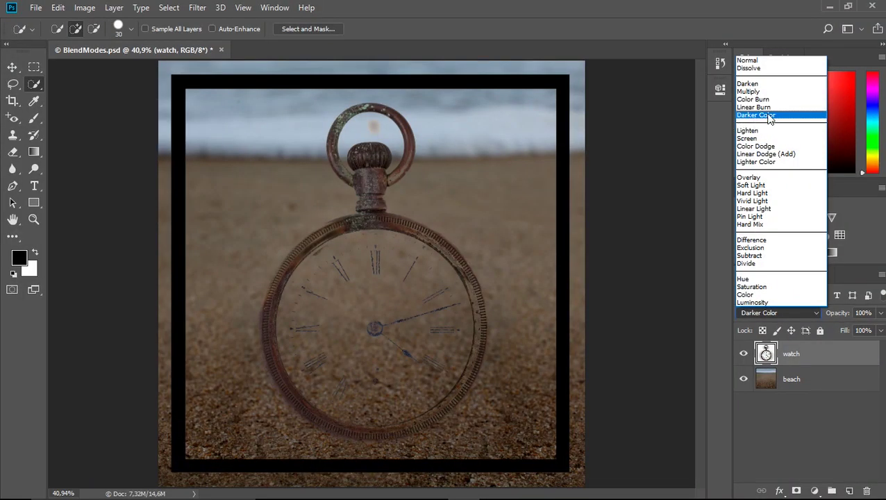
{"action": "left_click", "coordinate": [750, 130]}
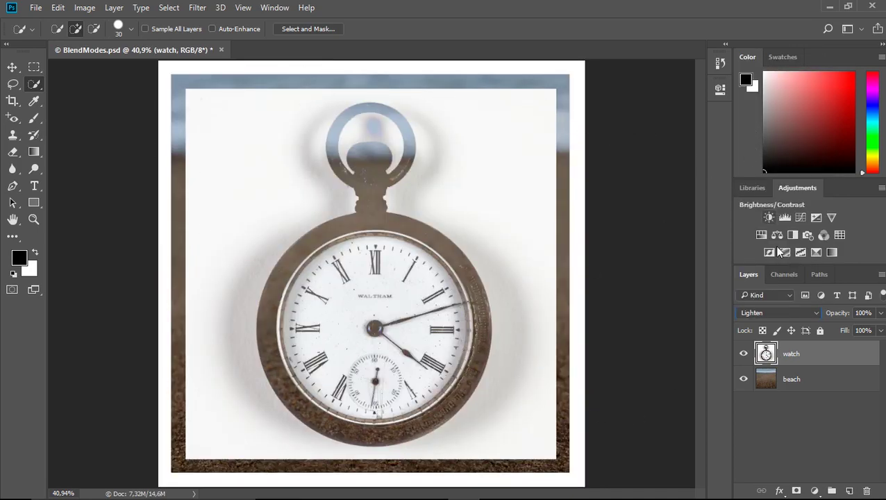
{"action": "left_click", "coordinate": [786, 311]}
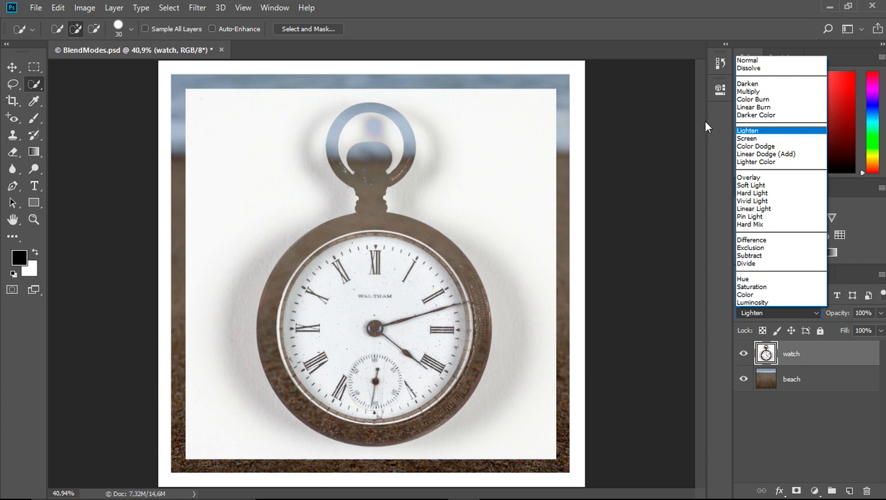
{"action": "left_click", "coordinate": [763, 140]}
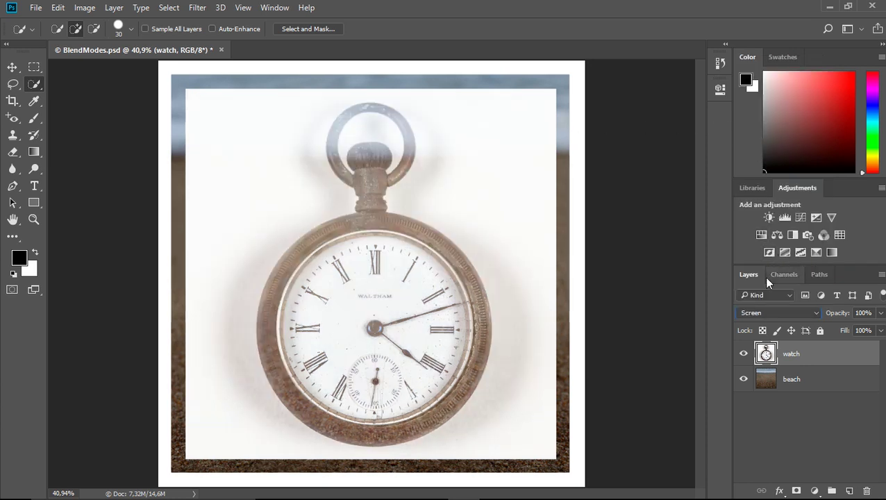
- Try the Color Dodge, Linear Dodge (Add) and Lighter Color blend modes in turn on the watch layer
{"action": "left_click", "coordinate": [761, 313]}
{"action": "left_click", "coordinate": [756, 146]}
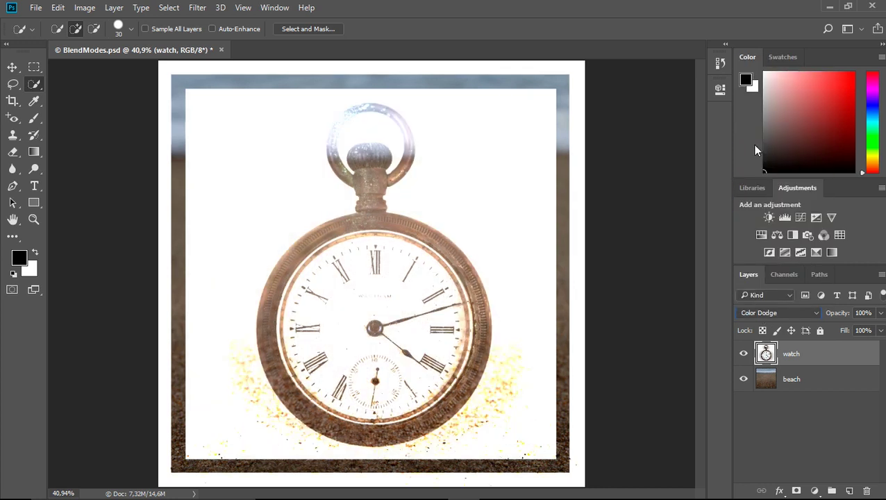
{"action": "left_click", "coordinate": [770, 312]}
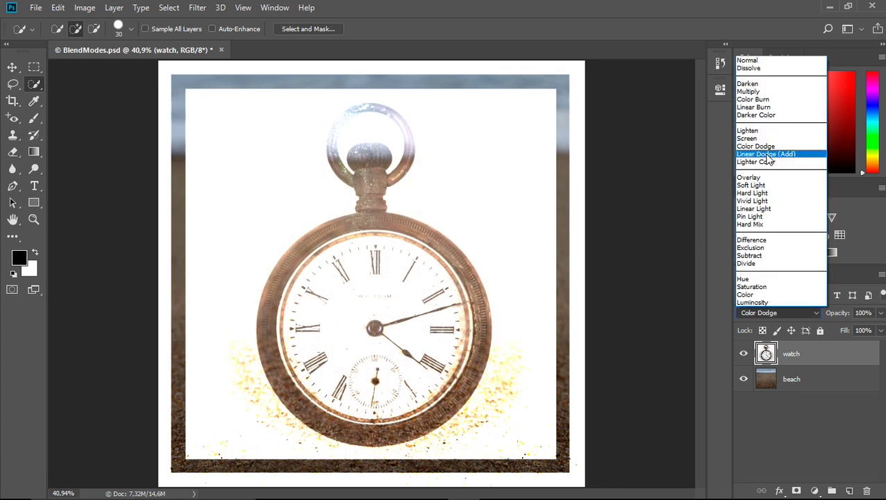
{"action": "left_click", "coordinate": [769, 154]}
{"action": "left_click", "coordinate": [754, 307]}
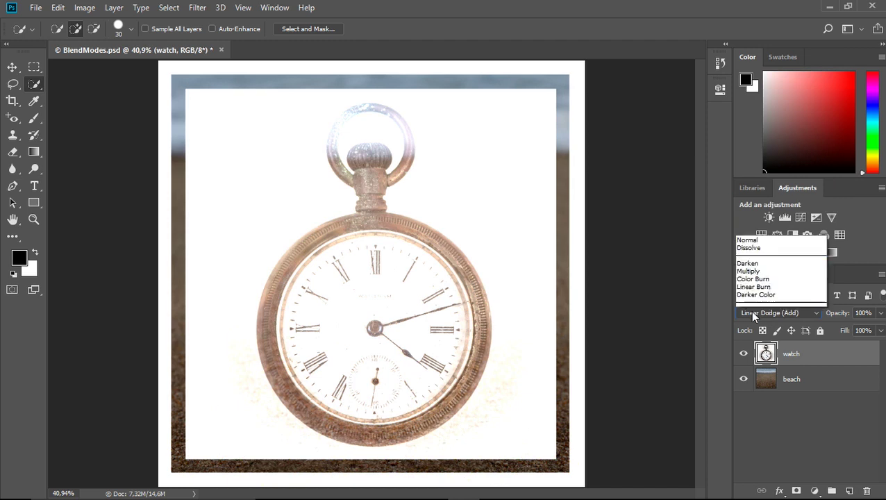
{"action": "left_click", "coordinate": [742, 162]}
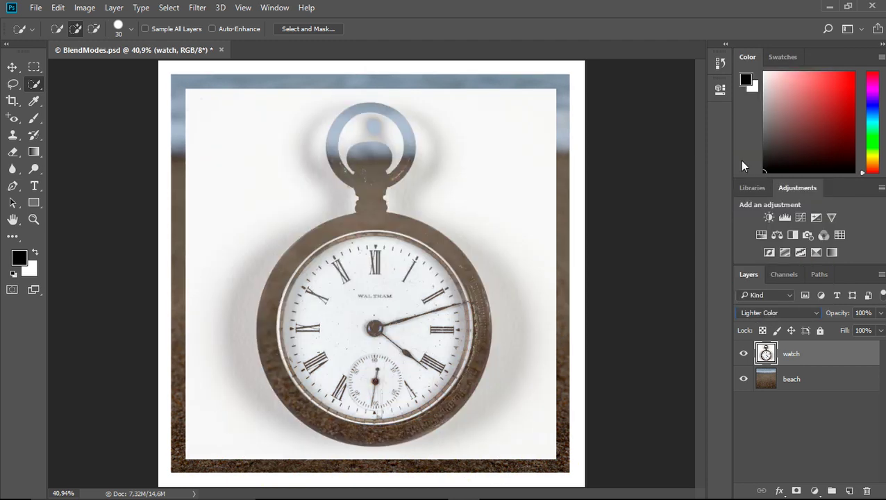
- Try the Overlay blend mode on the watch layer, toggling the layer's visibility to compare the result with the beach
{"action": "left_click", "coordinate": [762, 313]}
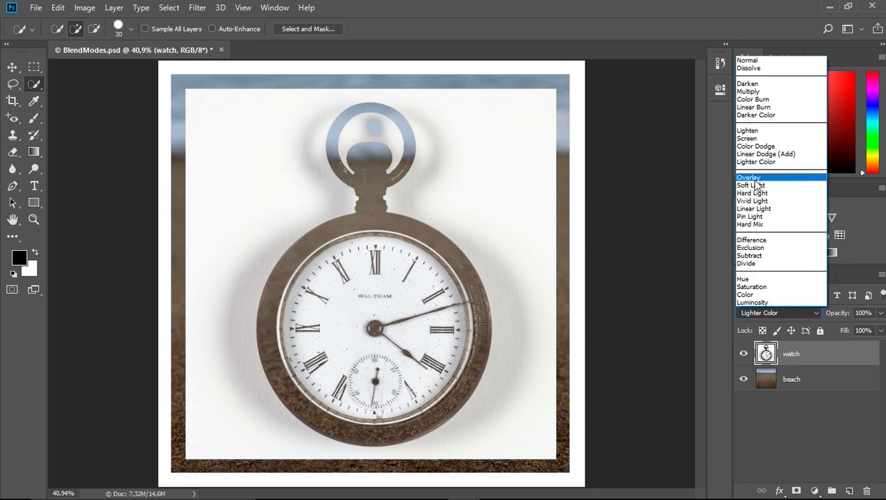
{"action": "left_click", "coordinate": [764, 180]}
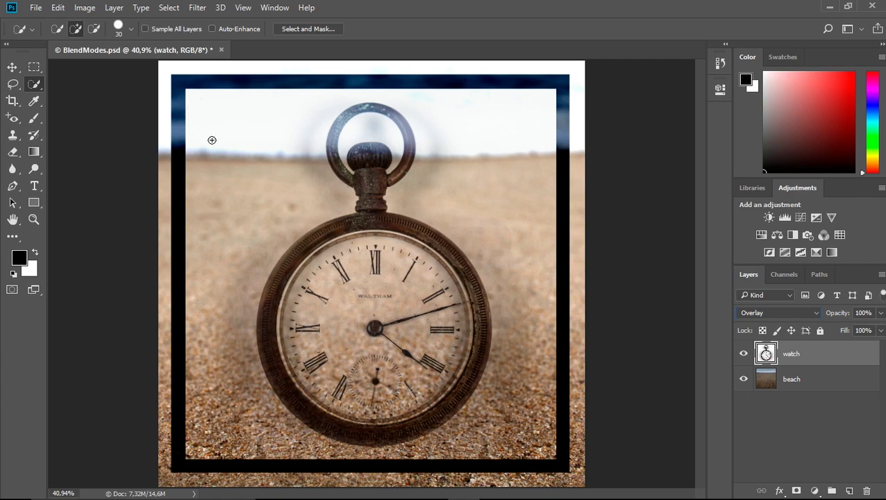
{"action": "left_click", "coordinate": [745, 354]}
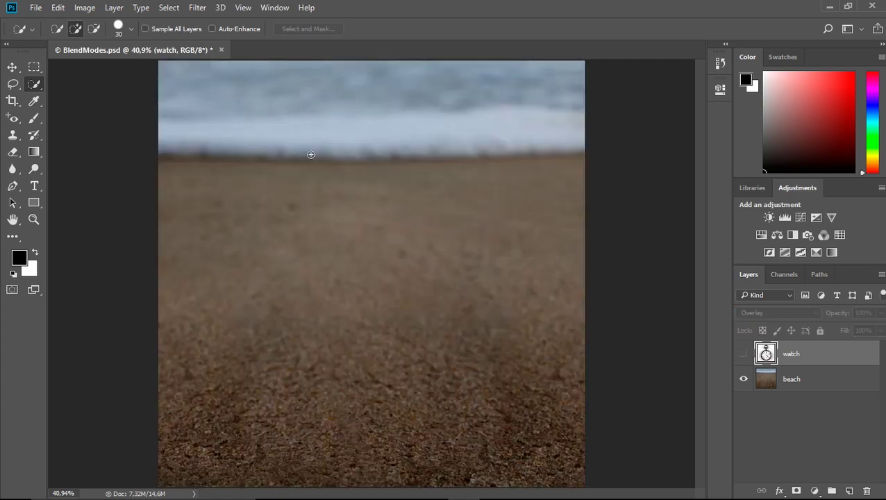
{"action": "left_click", "coordinate": [745, 354]}
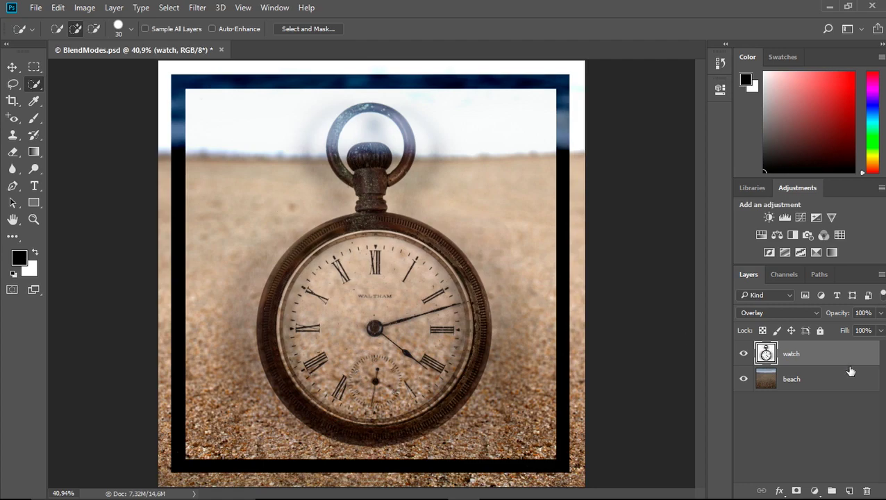
{"action": "left_click", "coordinate": [744, 353]}
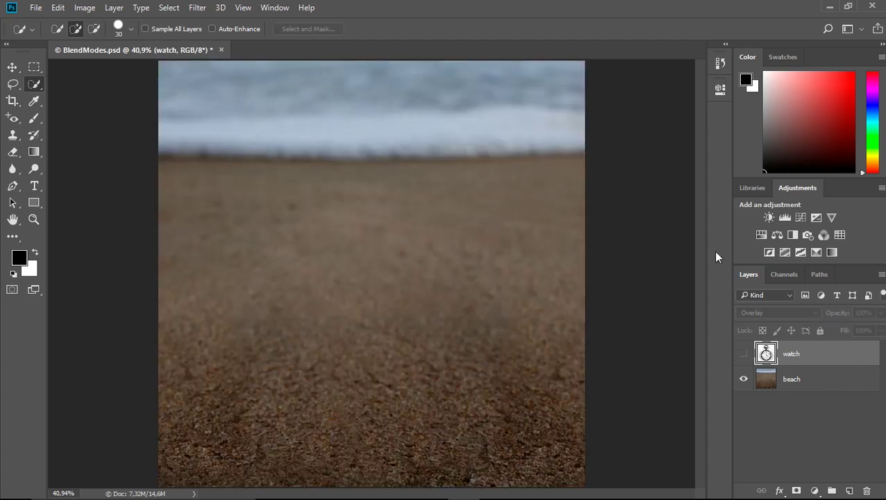
{"action": "left_click", "coordinate": [744, 354]}
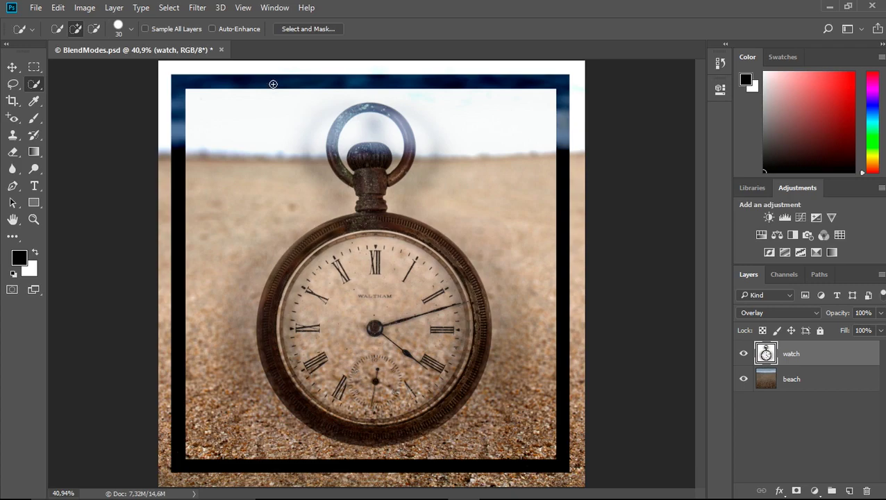
- Try the Soft Light blend mode and the Hard Light blend mode on the watch layer
{"action": "left_click", "coordinate": [761, 312]}
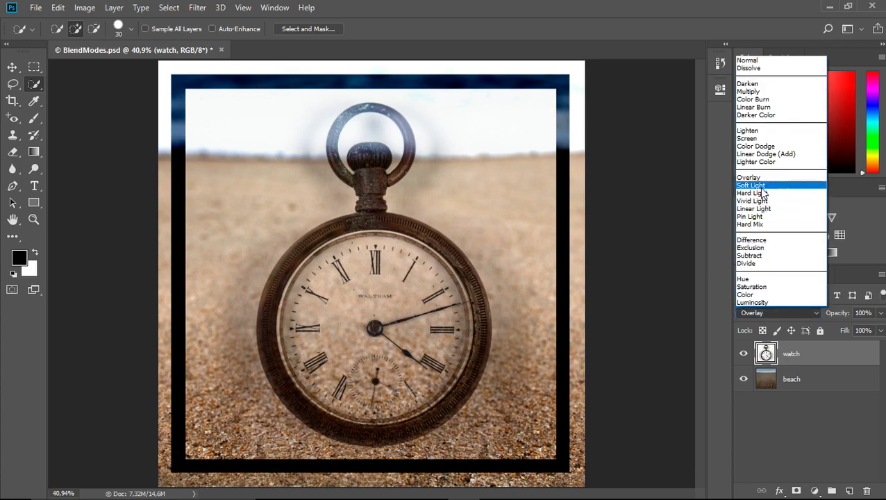
{"action": "left_click", "coordinate": [762, 189]}
{"action": "left_click", "coordinate": [752, 312]}
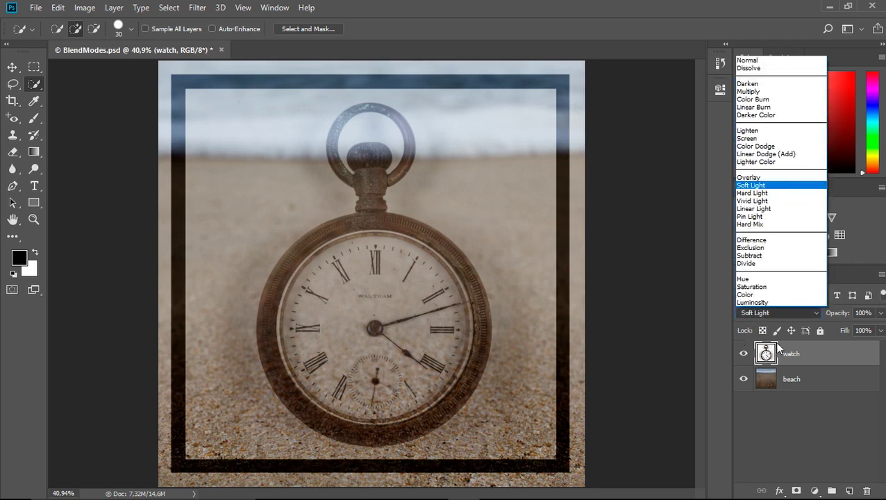
{"action": "left_click", "coordinate": [753, 193]}
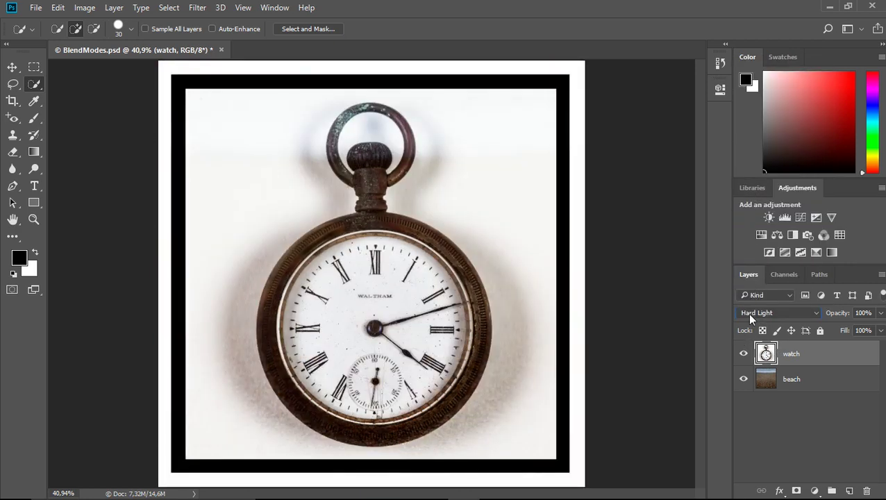
{"action": "left_click", "coordinate": [748, 312]}
{"action": "left_click", "coordinate": [745, 198]}
- Try the Vivid Light and Linear Light blend modes in turn on the watch layer
{"action": "left_click", "coordinate": [762, 312]}
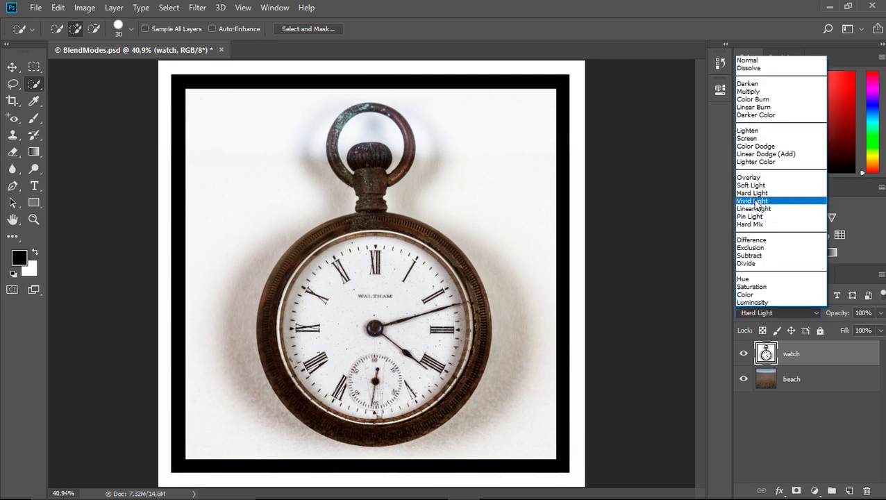
{"action": "left_click", "coordinate": [750, 206]}
{"action": "left_click", "coordinate": [760, 314]}
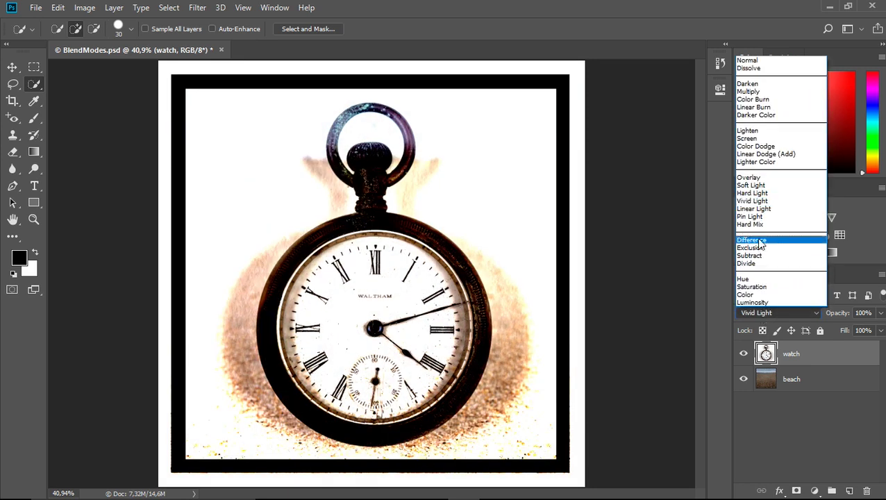
{"action": "left_click", "coordinate": [759, 206]}
- Try the Pin Light blend mode and the Hard Mix blend mode on the watch layer
{"action": "left_click", "coordinate": [762, 312]}
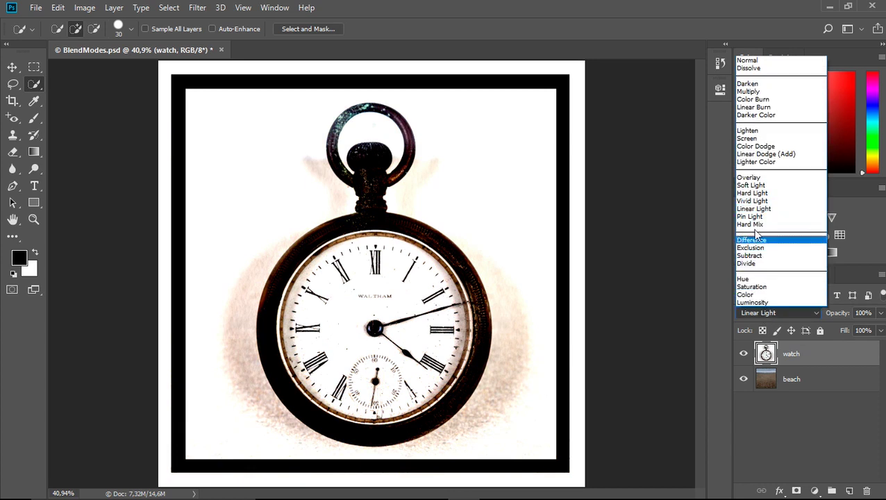
{"action": "left_click", "coordinate": [751, 215]}
{"action": "left_click", "coordinate": [762, 313]}
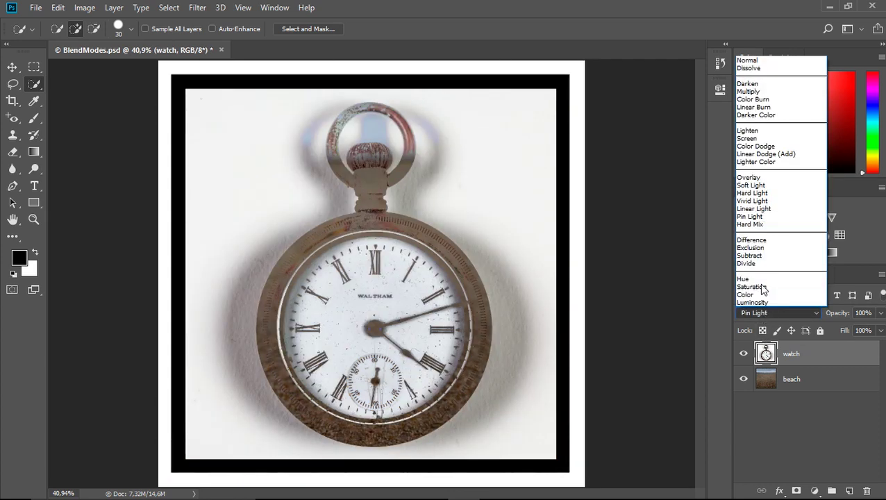
{"action": "left_click", "coordinate": [753, 224]}
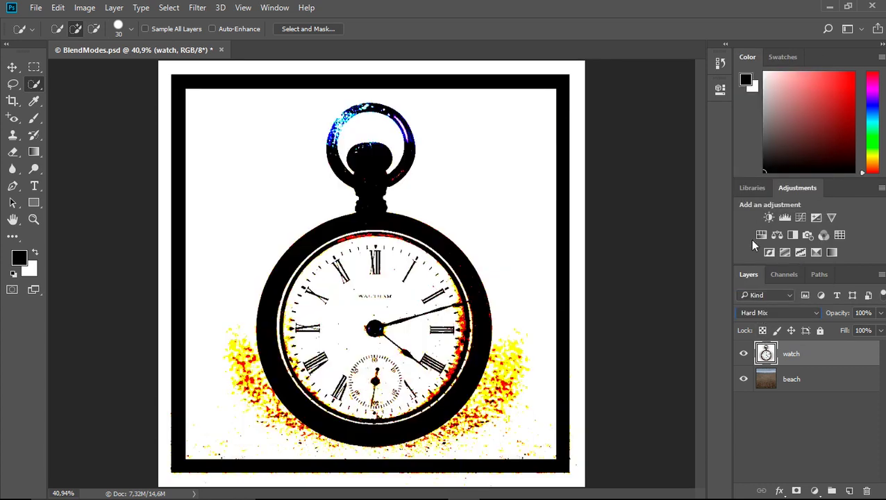
- Try the Difference and Exclusion blend modes in turn on the watch layer
{"action": "left_click", "coordinate": [750, 312]}
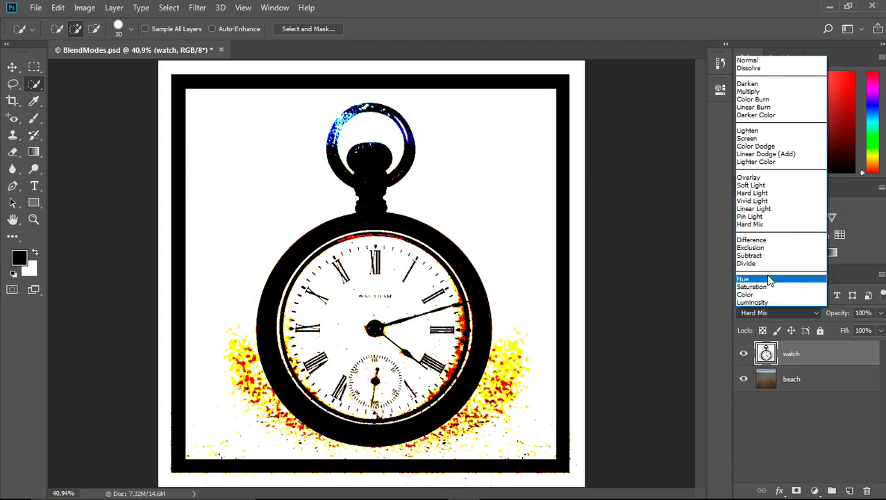
{"action": "left_click", "coordinate": [750, 240]}
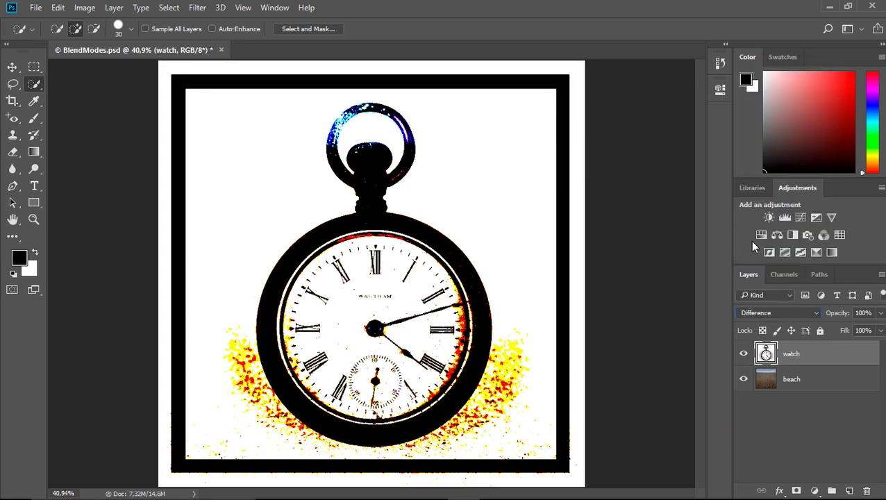
{"action": "left_click", "coordinate": [766, 315]}
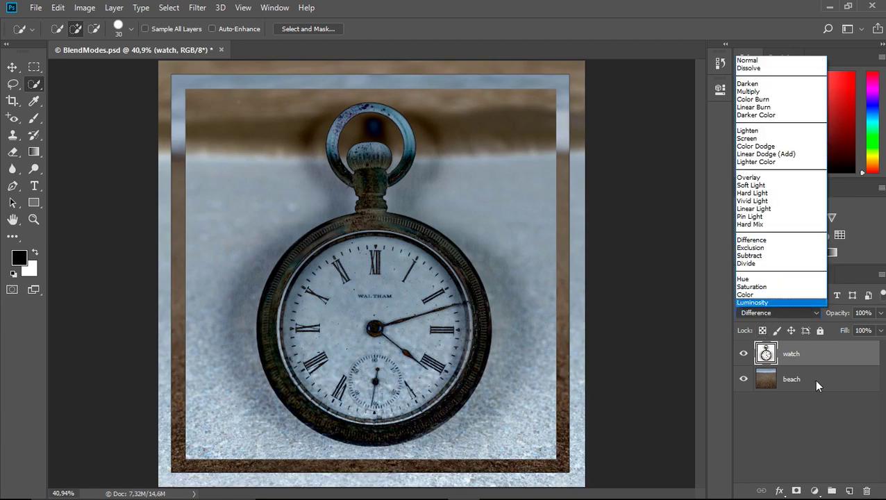
{"action": "left_click", "coordinate": [750, 249]}
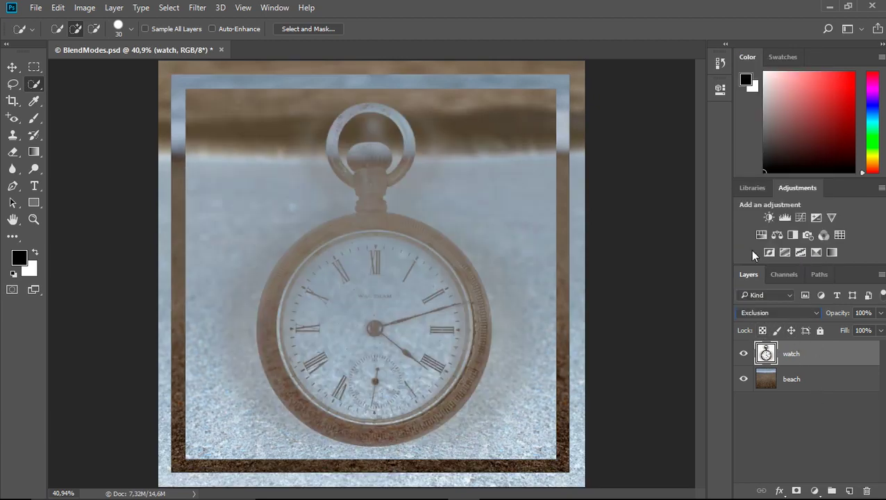
- Try the Subtract blend mode and the Divide blend mode on the watch layer
{"action": "left_click", "coordinate": [747, 309]}
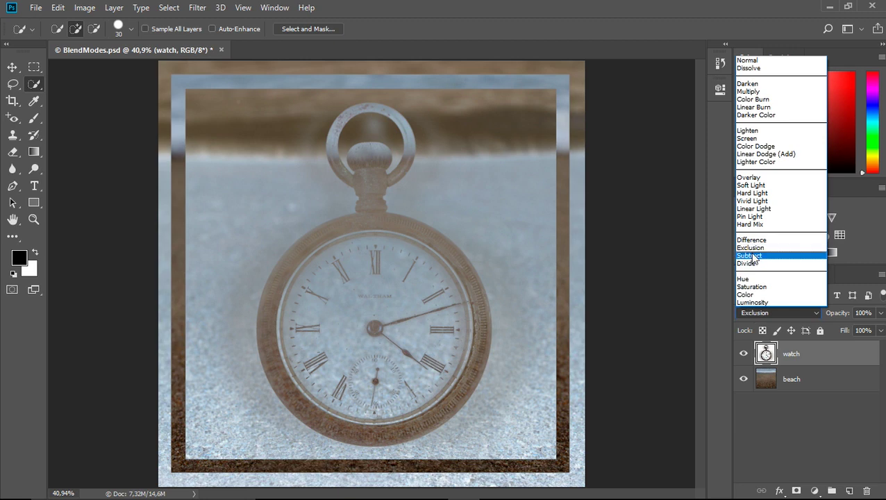
{"action": "left_click", "coordinate": [753, 256]}
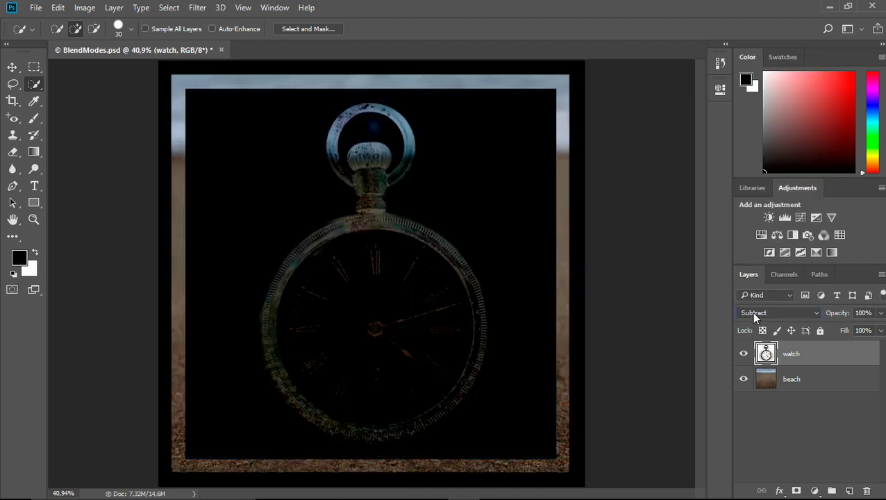
{"action": "left_click", "coordinate": [752, 313]}
{"action": "left_click", "coordinate": [754, 261]}
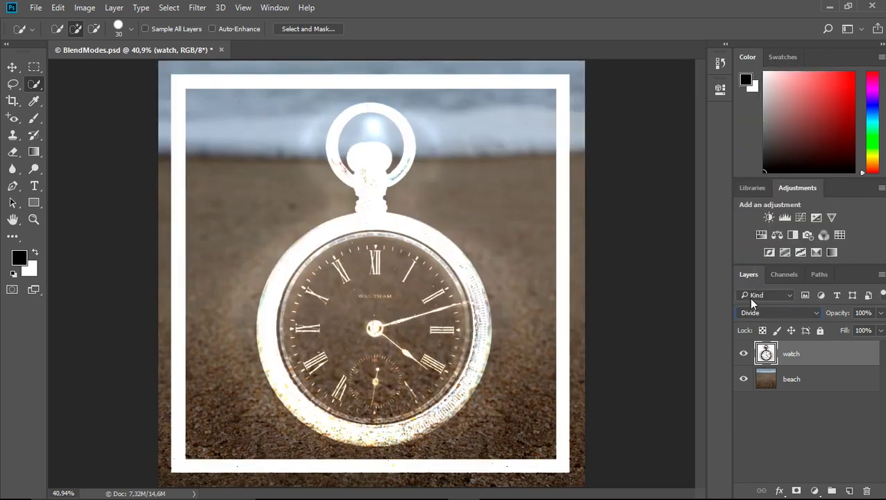
- Try the Hue and Saturation blend modes in turn on the watch layer
{"action": "left_click", "coordinate": [754, 314]}
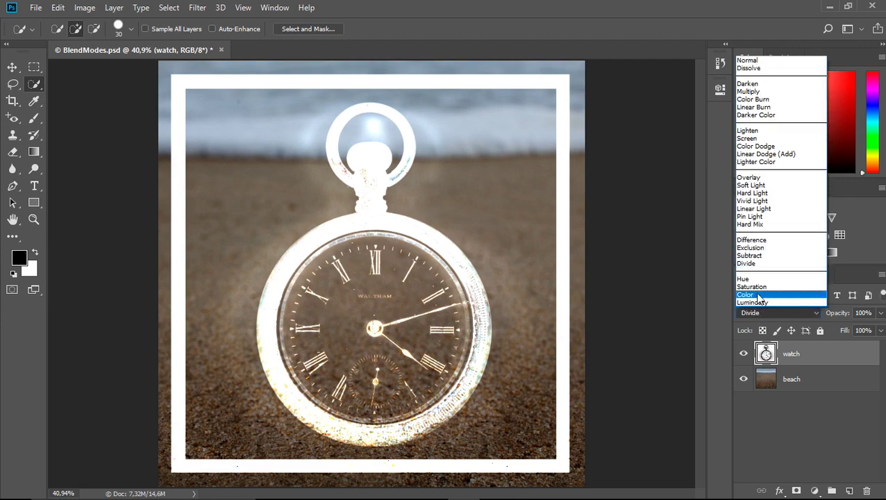
{"action": "left_click", "coordinate": [756, 284]}
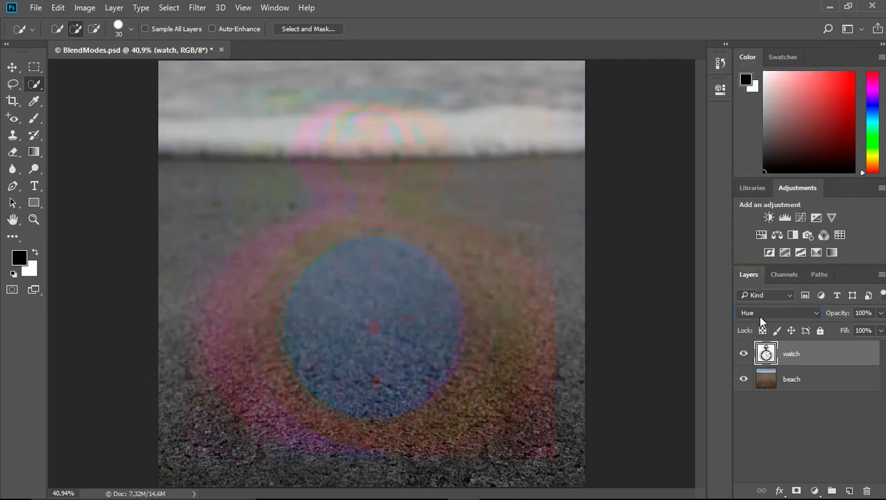
{"action": "left_click", "coordinate": [758, 313]}
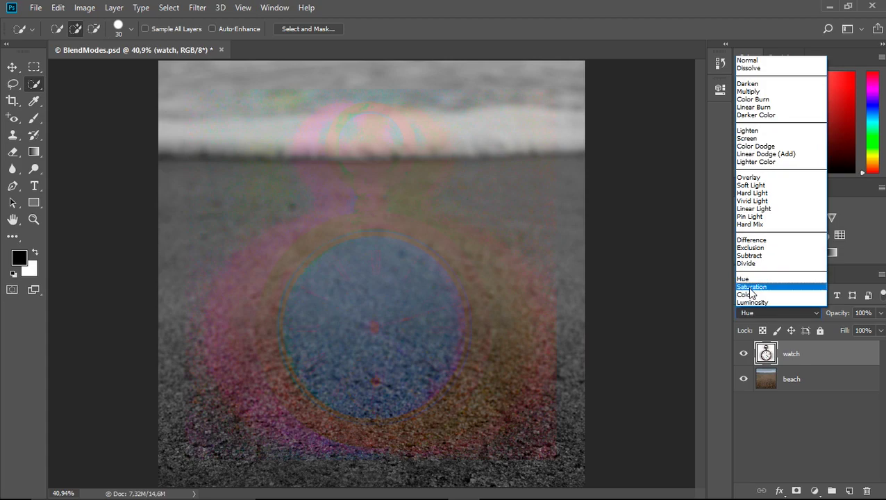
{"action": "left_click", "coordinate": [751, 287]}
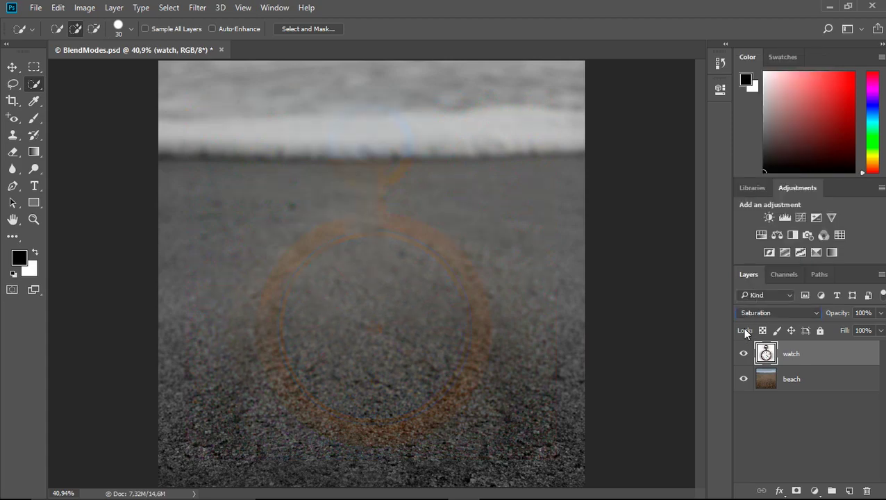
- Try the Color blend mode on the watch layer and finish with its blend mode set to Luminosity
{"action": "left_click", "coordinate": [753, 313]}
{"action": "left_click", "coordinate": [755, 297]}
{"action": "left_click", "coordinate": [750, 310]}
{"action": "left_click", "coordinate": [752, 302]}
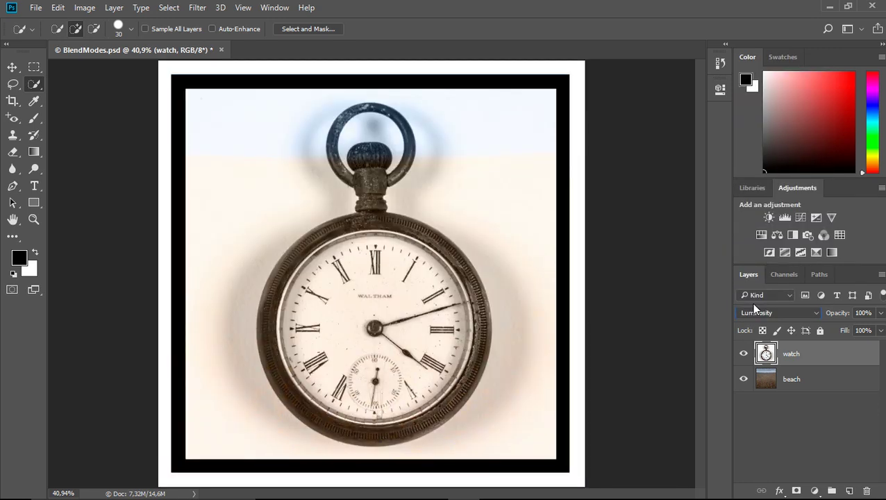
{"action": "left_click", "coordinate": [749, 316]}
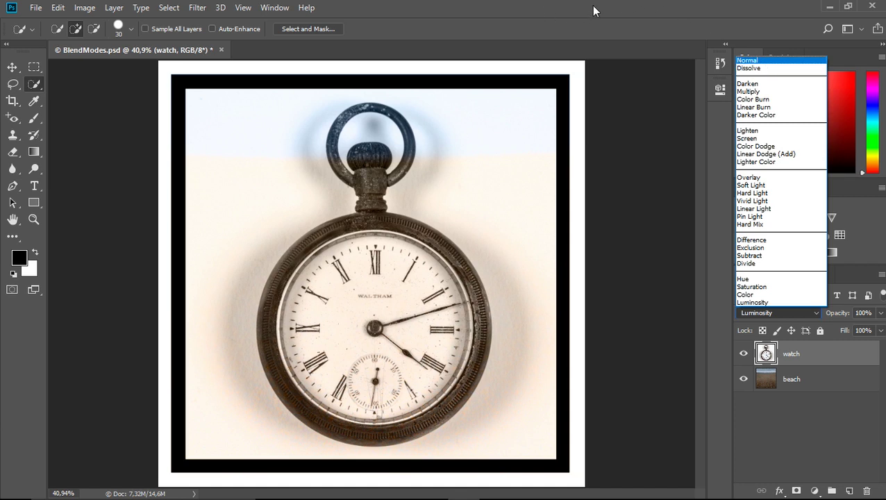
{"action": "left_click", "coordinate": [594, 7]}
- Open the Mascara image from the Photoshop Curso folder as a second document
{"action": "left_click", "coordinate": [36, 8]}
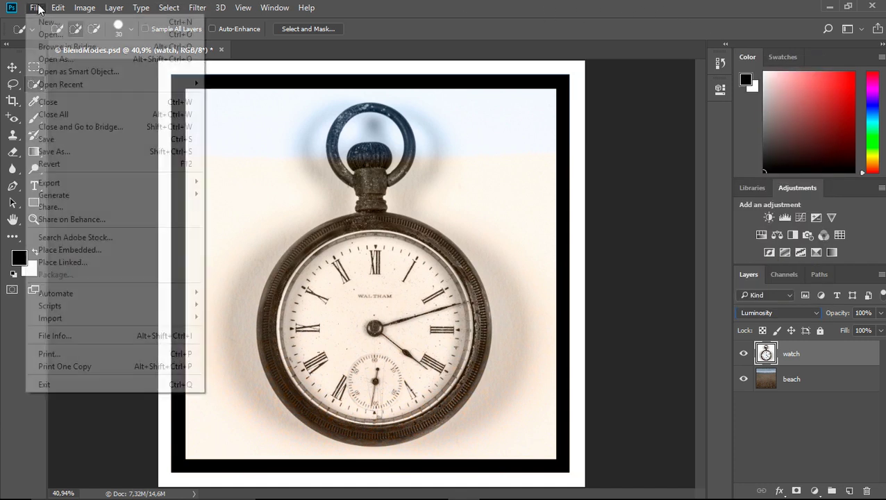
{"action": "mouse_move", "coordinate": [141, 84]}
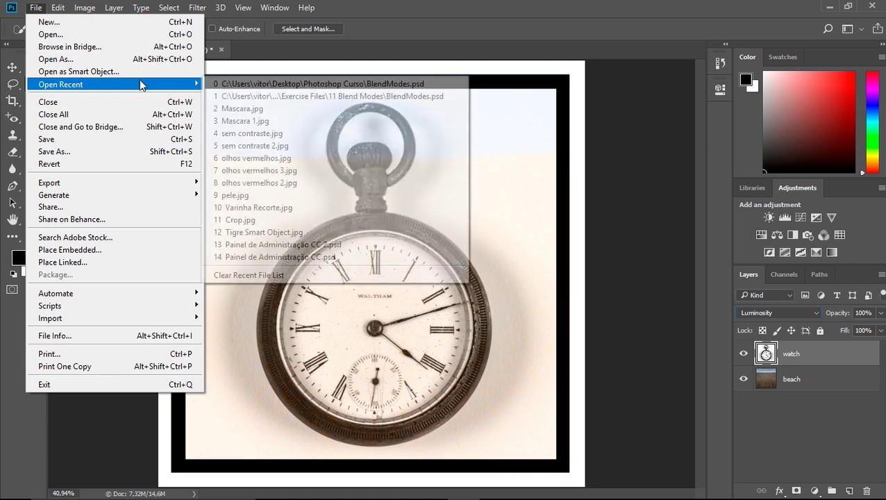
{"action": "left_click", "coordinate": [95, 35]}
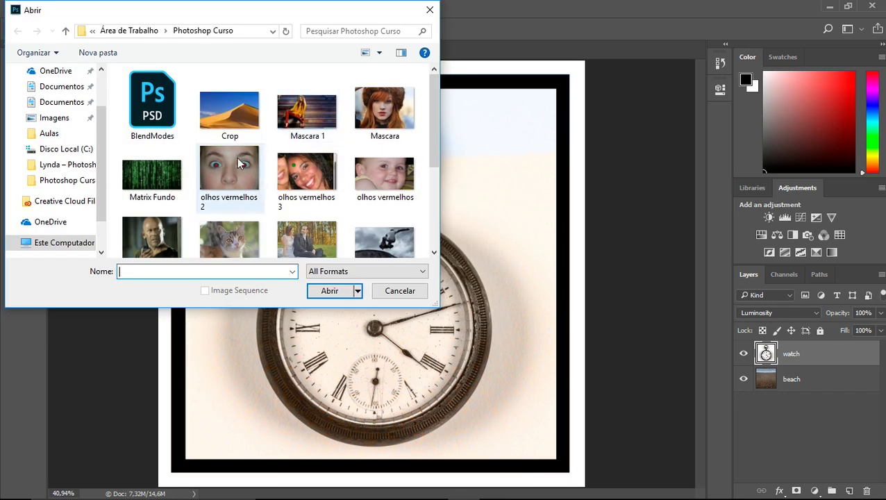
{"action": "left_click_drag", "start_coordinate": [431, 121], "coordinate": [417, 87]}
{"action": "left_click", "coordinate": [379, 106]}
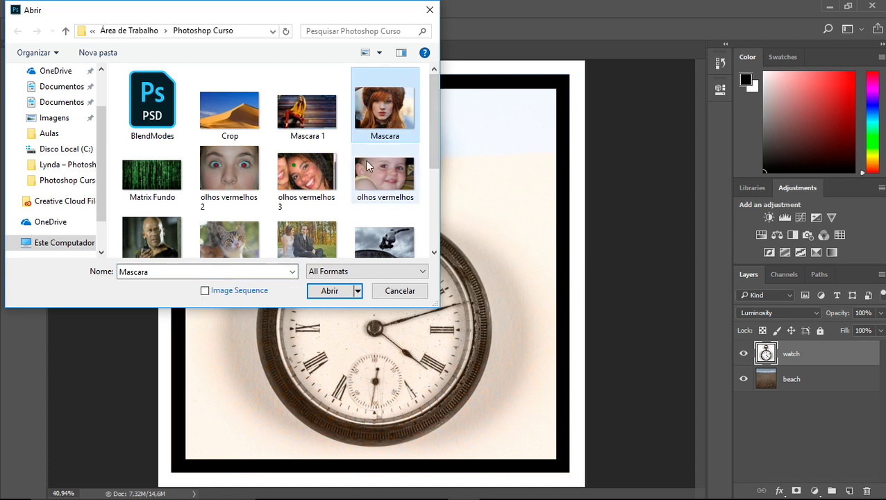
{"action": "left_click", "coordinate": [329, 290]}
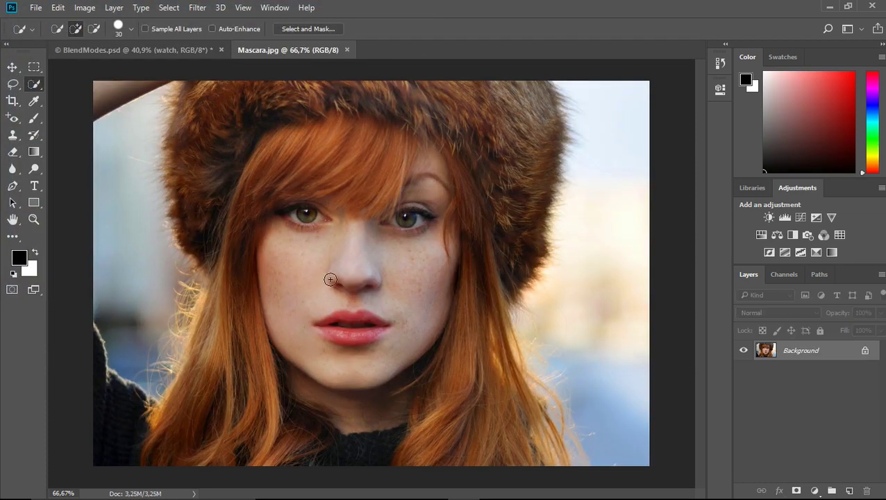
- Unlock the Background layer of Mascara.jpg and add a new empty layer above it
{"action": "left_click", "coordinate": [866, 353]}
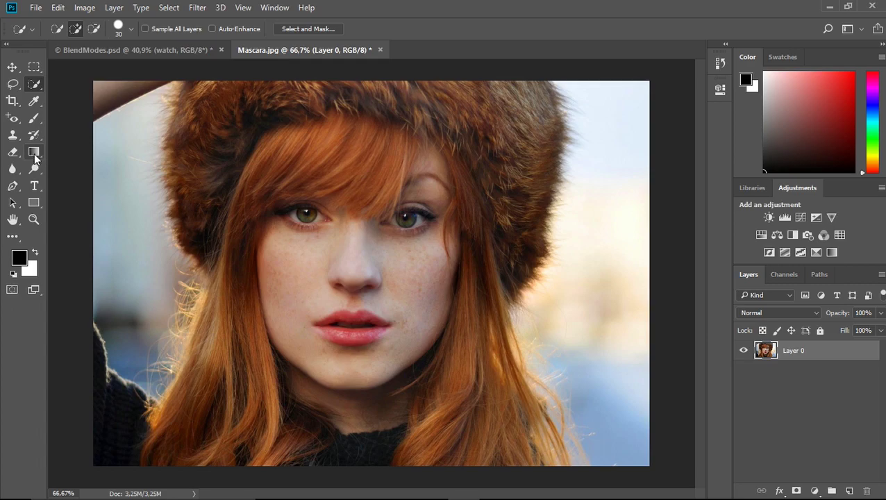
{"action": "left_click", "coordinate": [851, 492]}
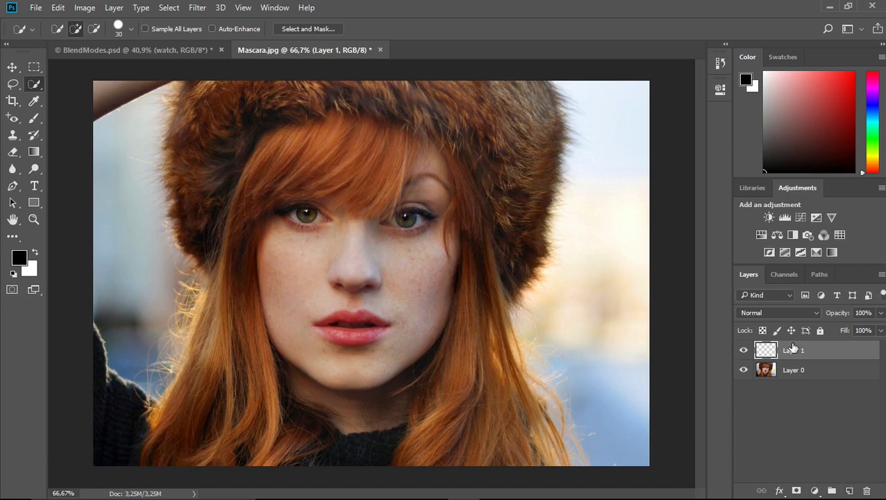
- Fill the new layer with black-to-white linear gradients using the Gradient Tool, trying several directions and lengths across the canvas
{"action": "left_click", "coordinate": [35, 151]}
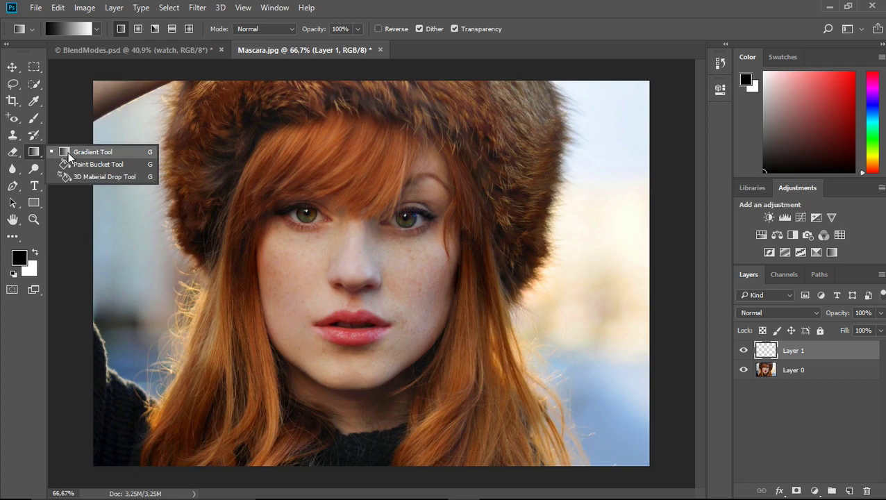
{"action": "left_click", "coordinate": [95, 152]}
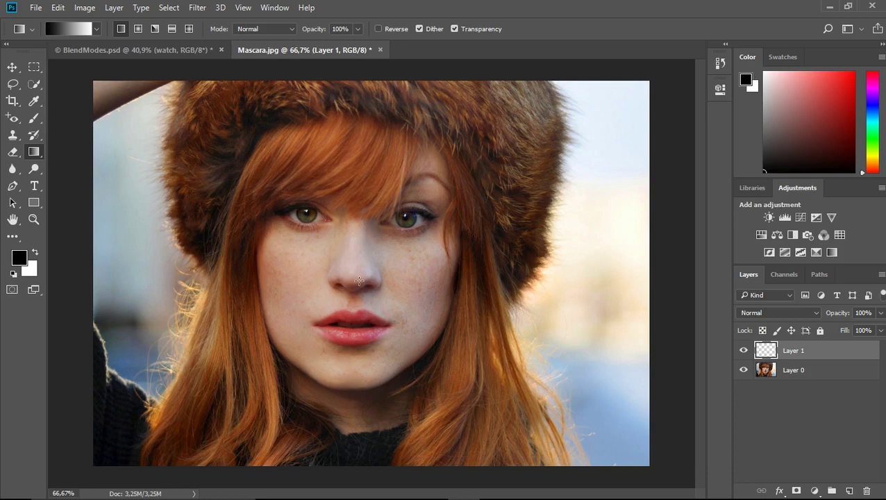
{"action": "left_click_drag", "start_coordinate": [359, 281], "coordinate": [676, 241]}
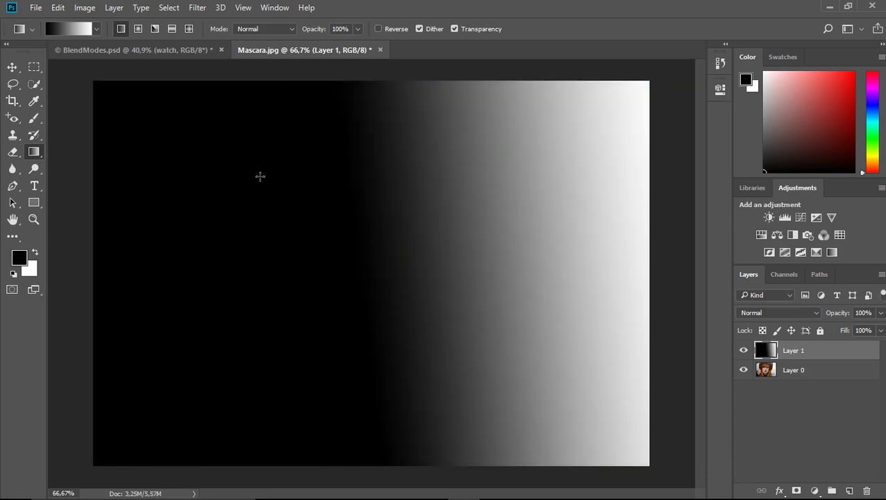
{"action": "left_click_drag", "start_coordinate": [210, 182], "coordinate": [376, 362]}
{"action": "left_click_drag", "start_coordinate": [220, 391], "coordinate": [205, 429]}
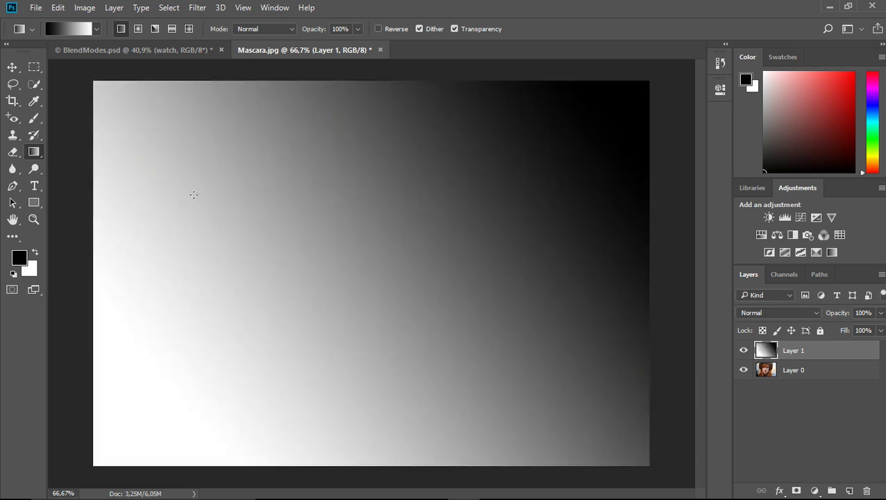
{"action": "left_click_drag", "start_coordinate": [194, 140], "coordinate": [528, 369]}
{"action": "left_click_drag", "start_coordinate": [244, 300], "coordinate": [193, 380]}
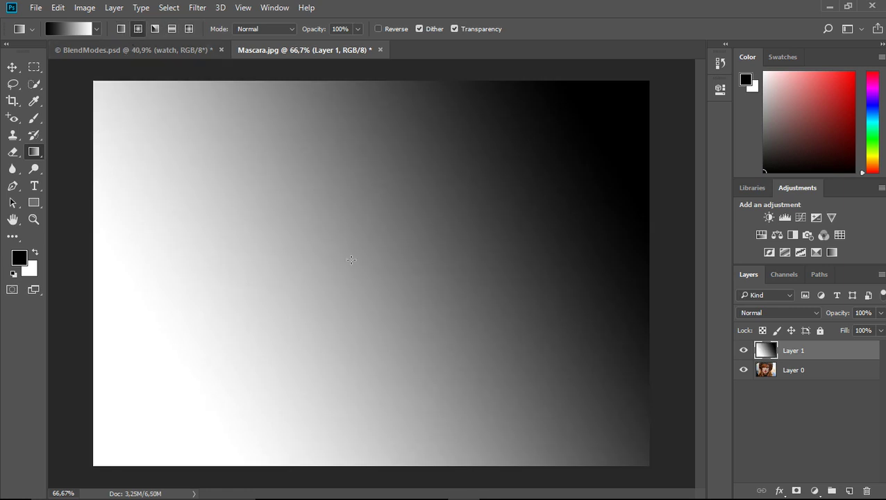
- Switch to a radial gradient and fill the new layer with black at the canvas centre fading to white beyond the corner
{"action": "left_click", "coordinate": [134, 30]}
{"action": "left_click_drag", "start_coordinate": [372, 265], "coordinate": [662, 38]}
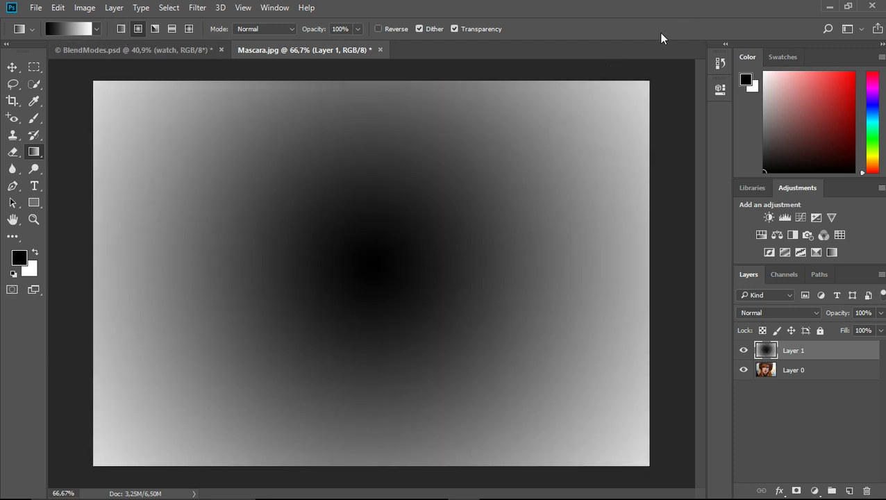
{"action": "left_click_drag", "start_coordinate": [364, 260], "coordinate": [703, 471]}
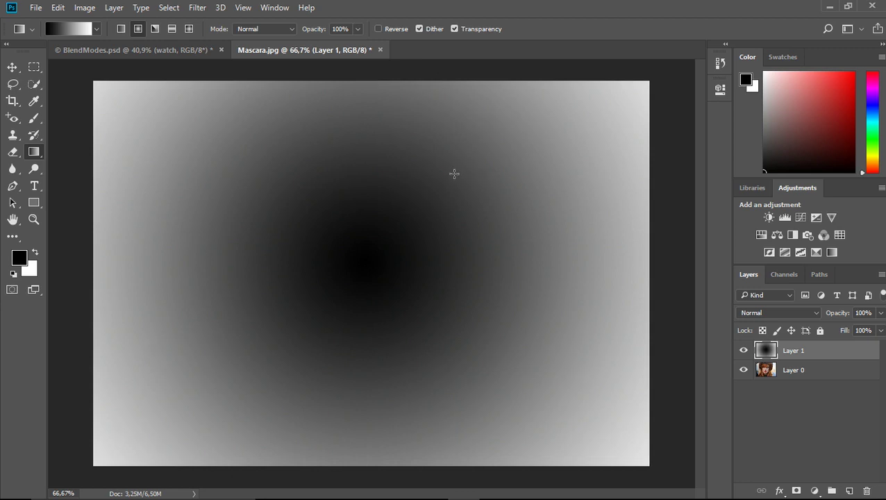
- Reverse the gradient colours and refill Layer 1 with a radial gradient, followed by an angle gradient starting near the canvas centre
{"action": "left_click", "coordinate": [379, 29]}
{"action": "left_click_drag", "start_coordinate": [359, 276], "coordinate": [638, 94]}
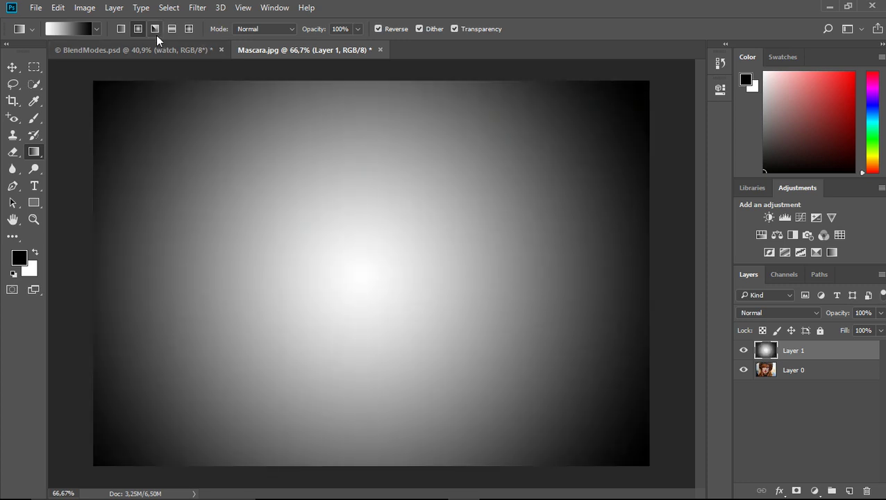
{"action": "left_click_drag", "start_coordinate": [359, 322], "coordinate": [626, 193]}
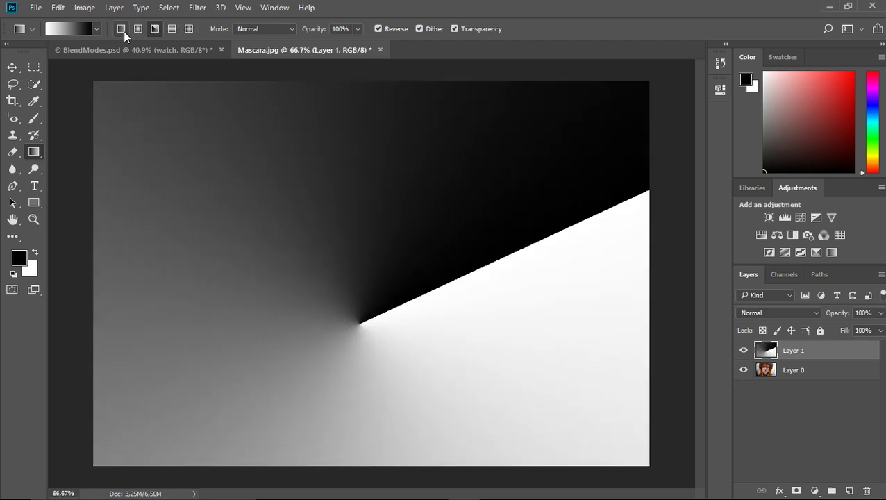
- Try reflected gradients on Layer 1, varying the starting point, direction and length of the white band
{"action": "left_click", "coordinate": [173, 29]}
{"action": "left_click_drag", "start_coordinate": [344, 259], "coordinate": [542, 114]}
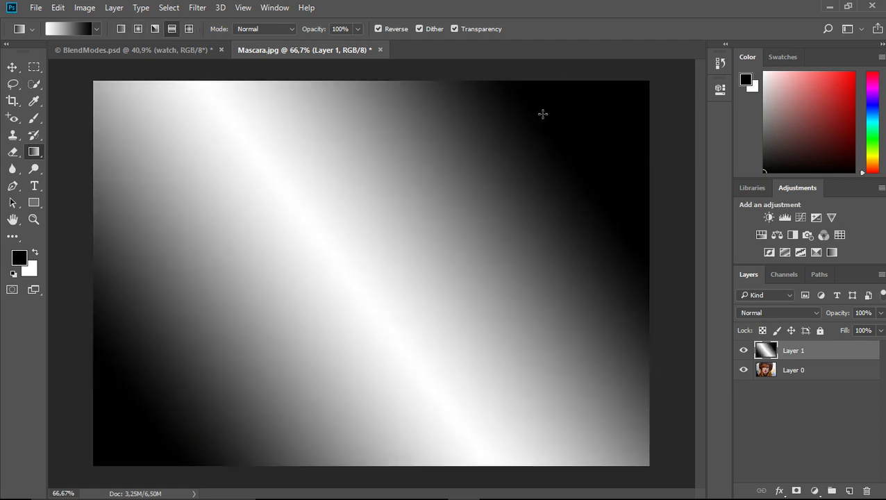
{"action": "left_click_drag", "start_coordinate": [286, 334], "coordinate": [520, 188]}
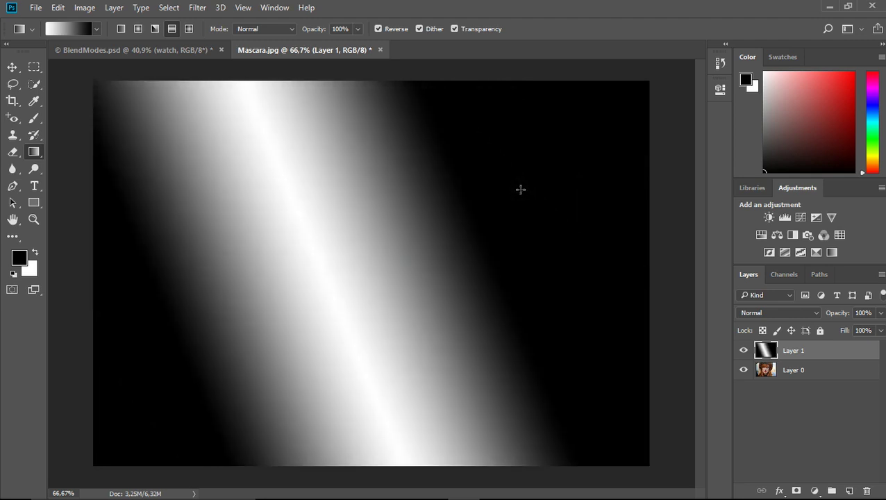
{"action": "left_click_drag", "start_coordinate": [366, 243], "coordinate": [686, 87]}
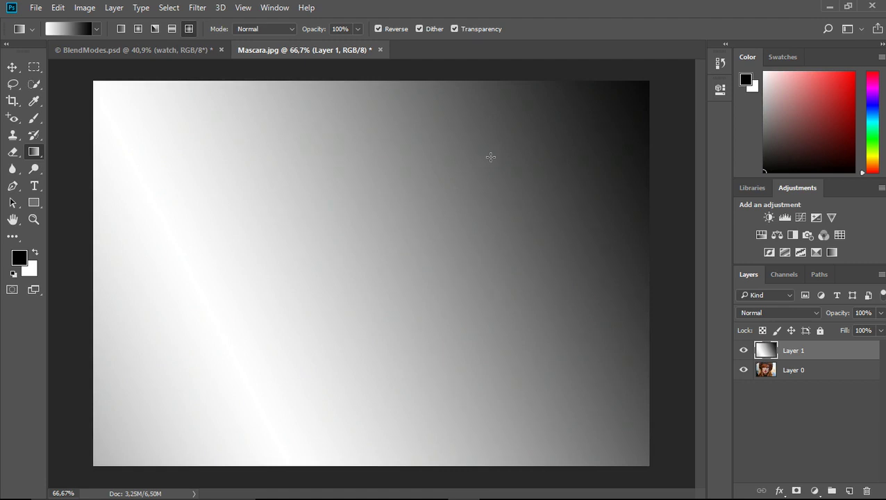
- Try diamond gradients on Layer 1, ending with a white diamond that fades to black from the canvas centre
{"action": "left_click_drag", "start_coordinate": [491, 157], "coordinate": [491, 157]}
{"action": "left_click_drag", "start_coordinate": [540, 210], "coordinate": [396, 331]}
{"action": "left_click_drag", "start_coordinate": [388, 279], "coordinate": [666, 158]}
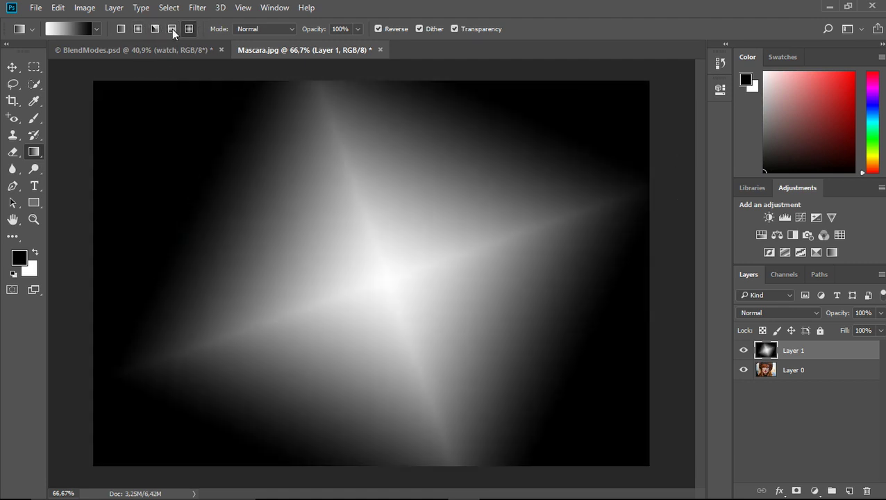
- Refill Layer 1 with white-centred radial gradients reaching beyond the canvas's right edge, and hide and reshow the layer to compare it with the portrait
{"action": "left_click", "coordinate": [121, 29]}
{"action": "left_click", "coordinate": [139, 28]}
{"action": "left_click_drag", "start_coordinate": [375, 269], "coordinate": [687, 262]}
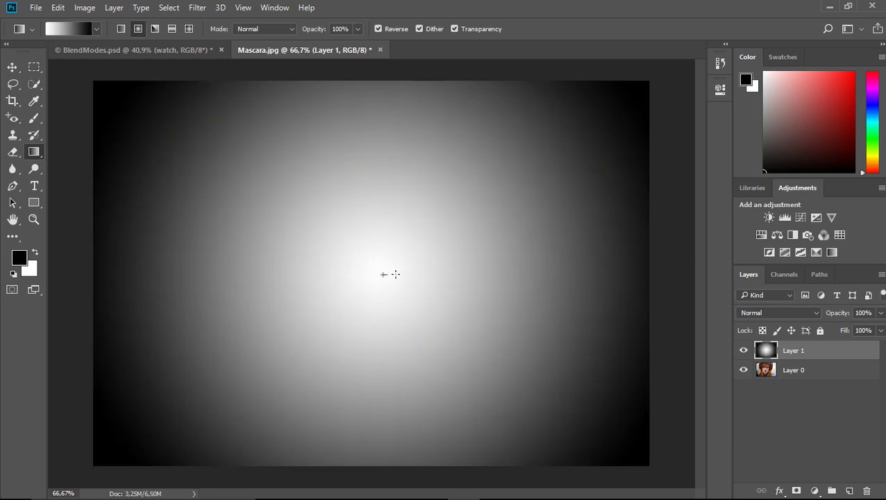
{"action": "left_click_drag", "start_coordinate": [395, 274], "coordinate": [675, 271]}
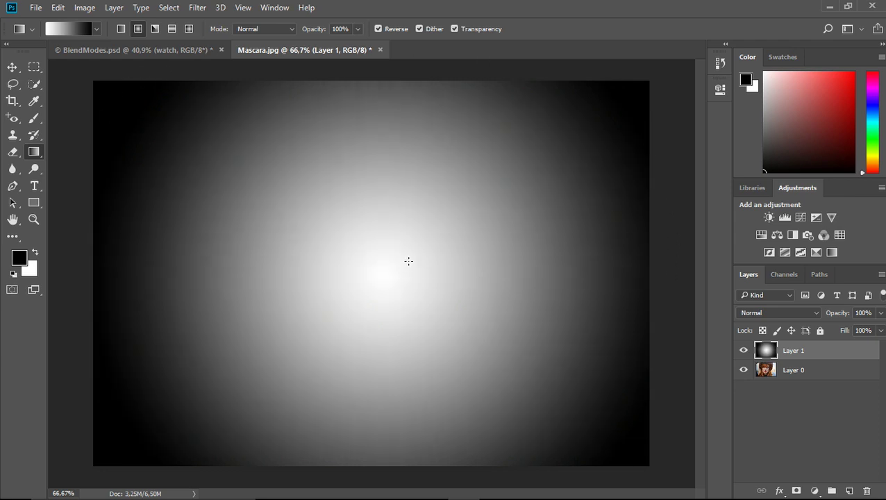
{"action": "left_click_drag", "start_coordinate": [393, 265], "coordinate": [673, 259]}
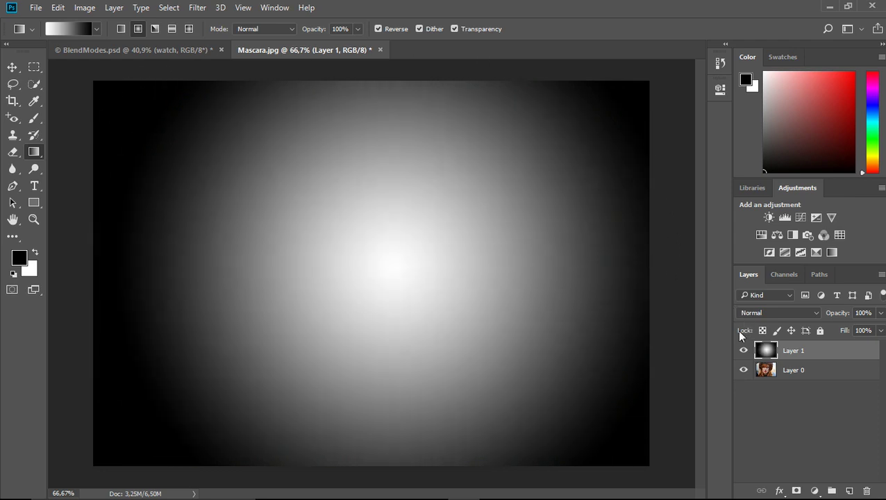
{"action": "left_click", "coordinate": [744, 351]}
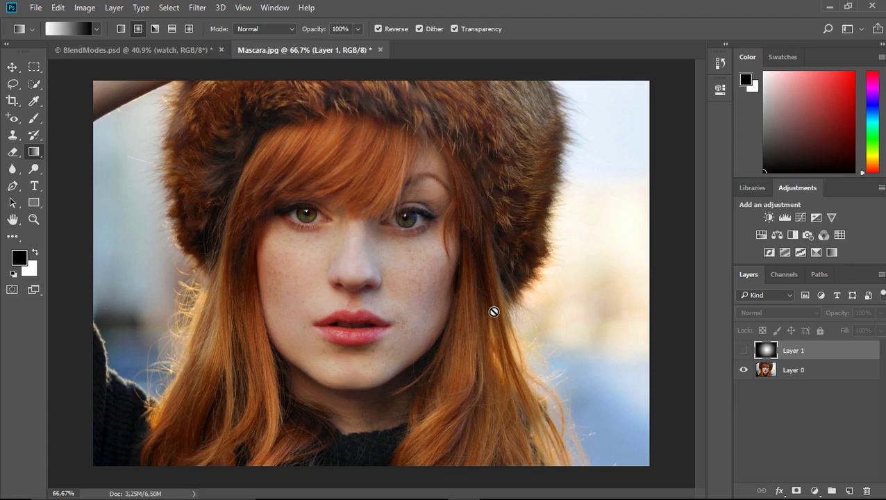
{"action": "left_click", "coordinate": [743, 351]}
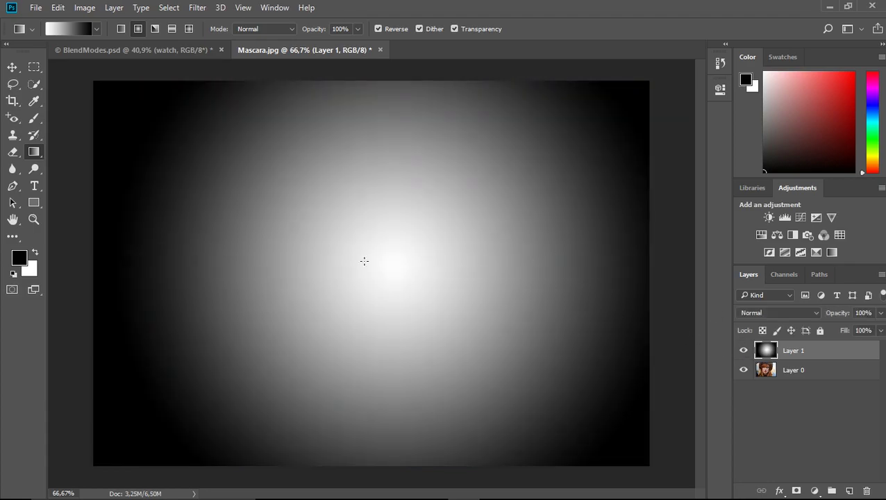
- Redraw the radial gradient from the middle of the face to the canvas's upper-right corner and set Layer 1's blend mode to Multiply
{"action": "left_click_drag", "start_coordinate": [409, 262], "coordinate": [660, 244]}
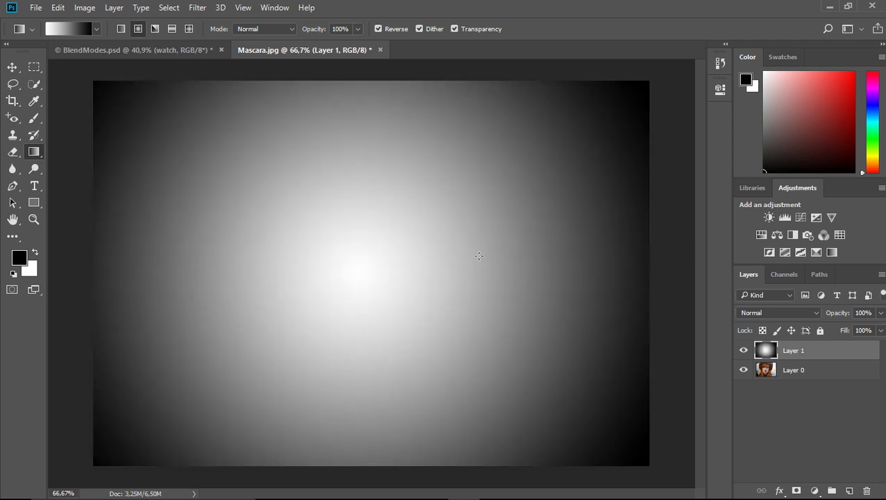
{"action": "left_click_drag", "start_coordinate": [360, 281], "coordinate": [645, 84]}
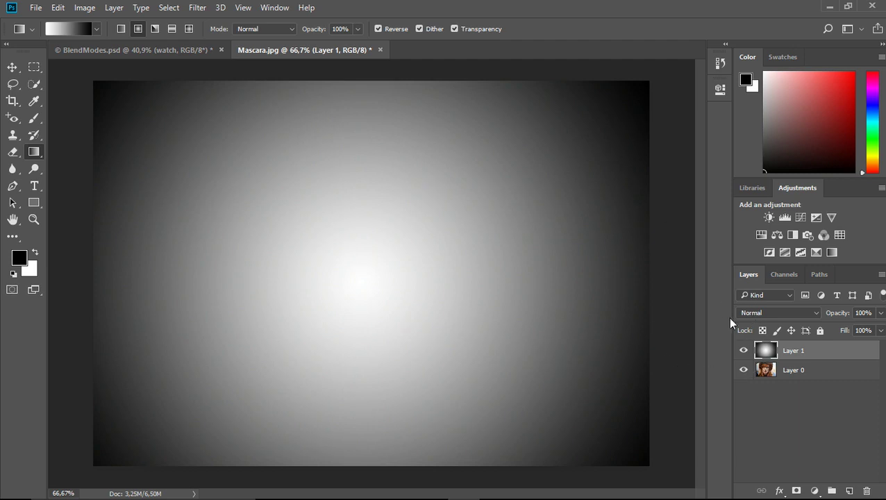
{"action": "left_click", "coordinate": [756, 312]}
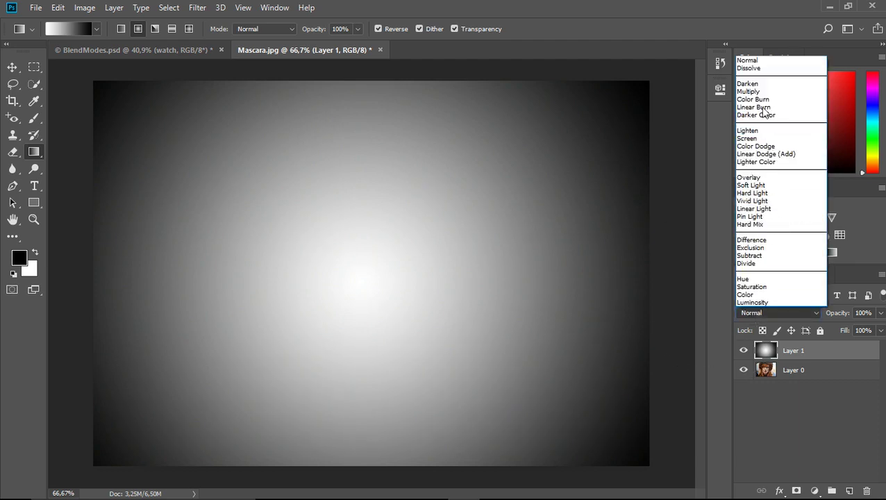
{"action": "left_click", "coordinate": [751, 92]}
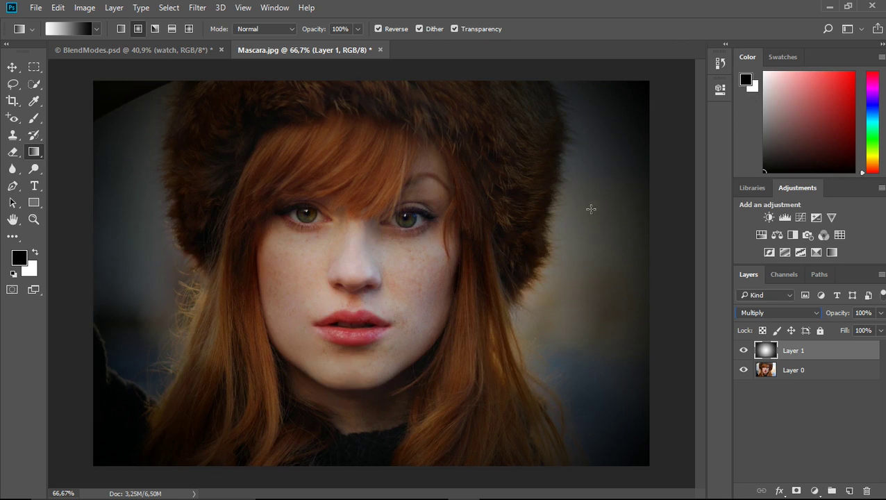
- Cycle Layer 1 through the blend modes from Dissolve onward to compare their effects on the portrait, and return it to Normal
{"action": "left_click", "coordinate": [762, 312]}
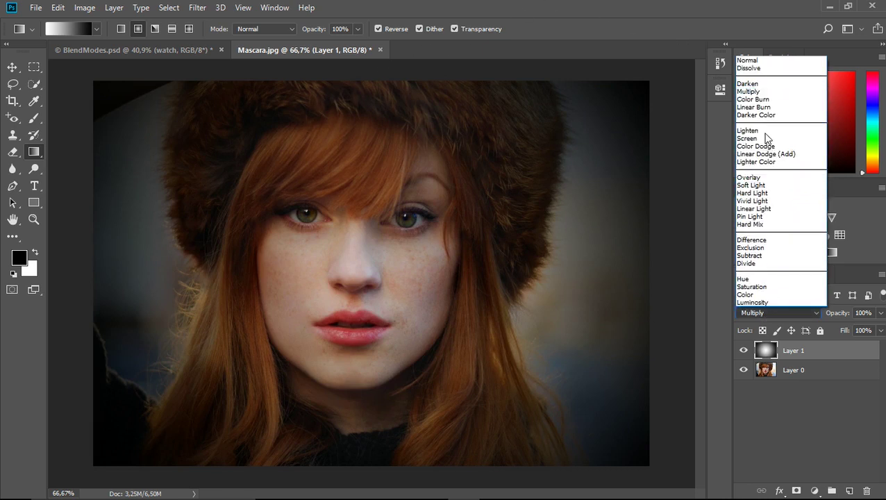
{"action": "left_click", "coordinate": [748, 67]}
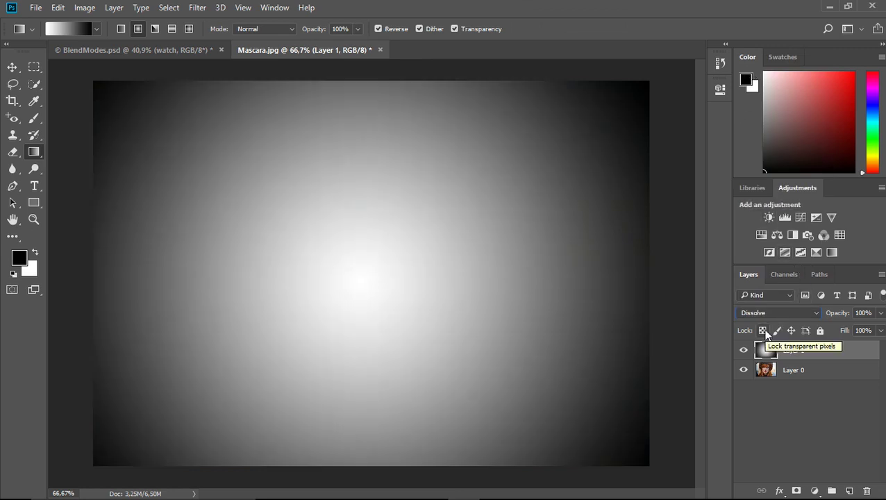
{"action": "key", "text": "Down"}
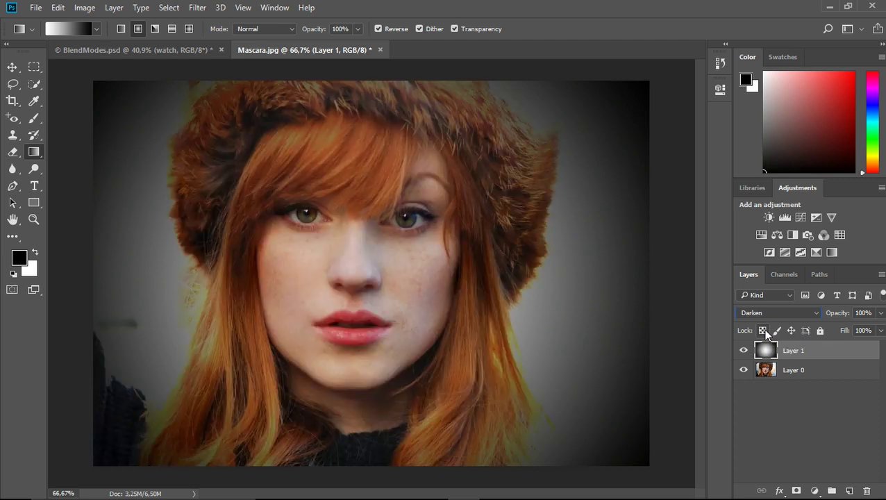
{"action": "key", "text": "Down"}
{"action": "key", "text": "Down"}
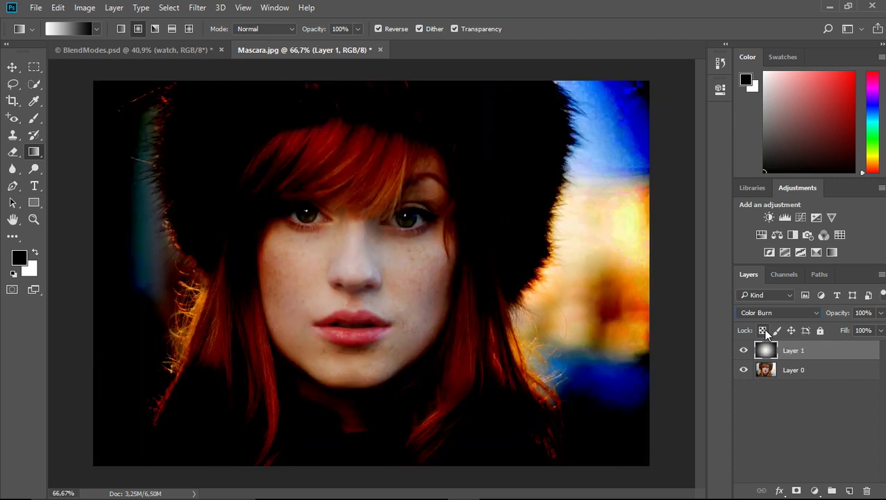
{"action": "key", "text": "Down"}
{"action": "key", "text": "Down"}
{"action": "key", "text": "Down"}
{"action": "key", "text": "Down"}
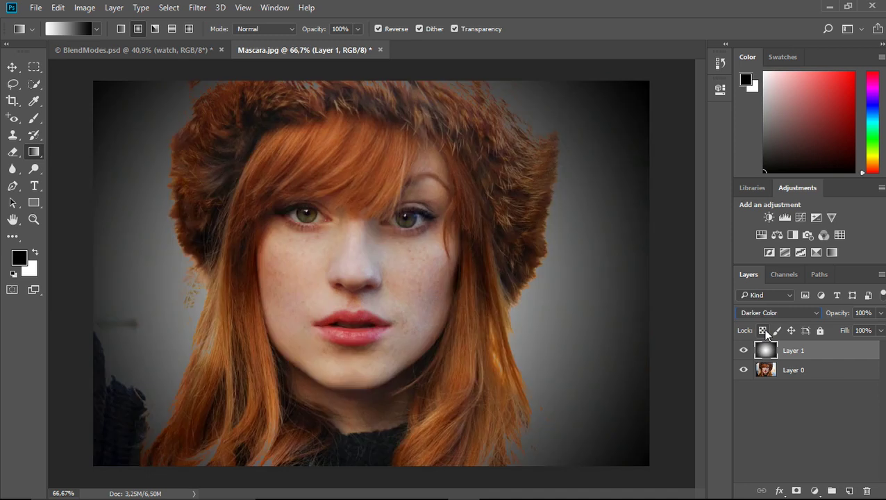
{"action": "key", "text": "Down"}
{"action": "key", "text": "Down"}
{"action": "key", "text": "Down"}
{"action": "key", "text": "Down"}
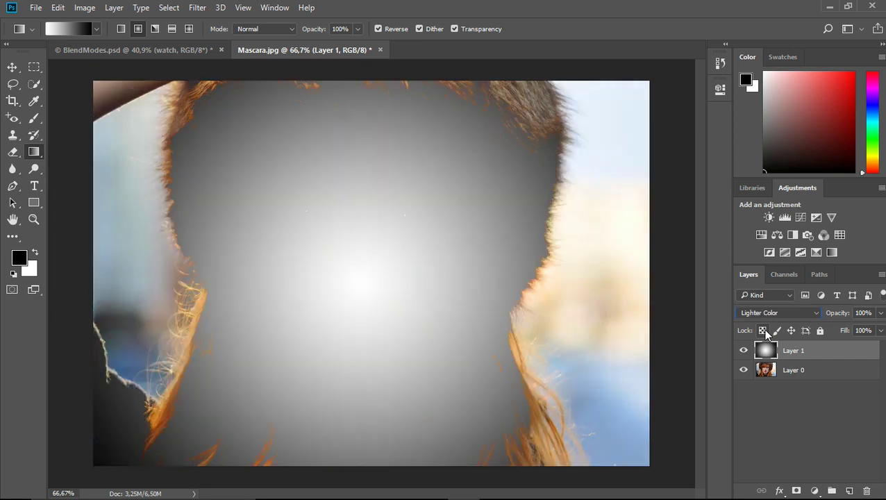
{"action": "key", "text": "Down"}
{"action": "key", "text": "Down"}
{"action": "key", "text": "Down"}
{"action": "key", "text": "Down"}
{"action": "key", "text": "Down"}
{"action": "key", "text": "Down"}
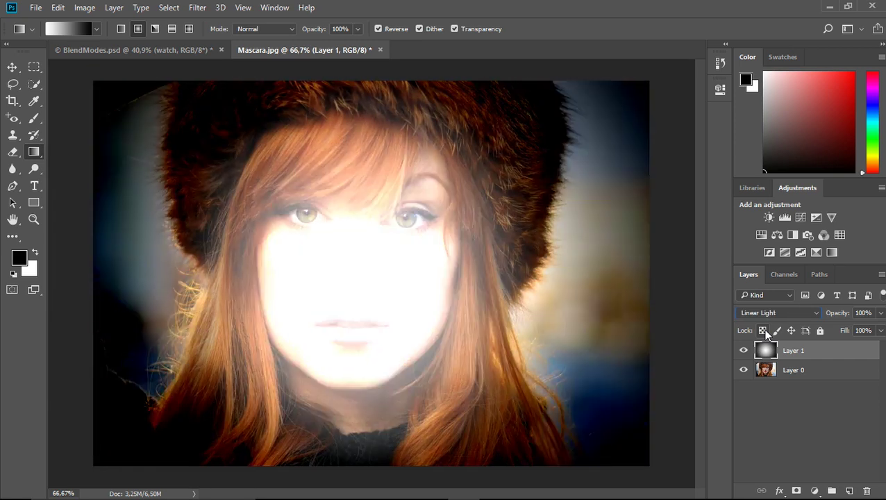
{"action": "key", "text": "Down"}
{"action": "key", "text": "Down"}
{"action": "key", "text": "Down"}
{"action": "key", "text": "Down"}
{"action": "key", "text": "Down"}
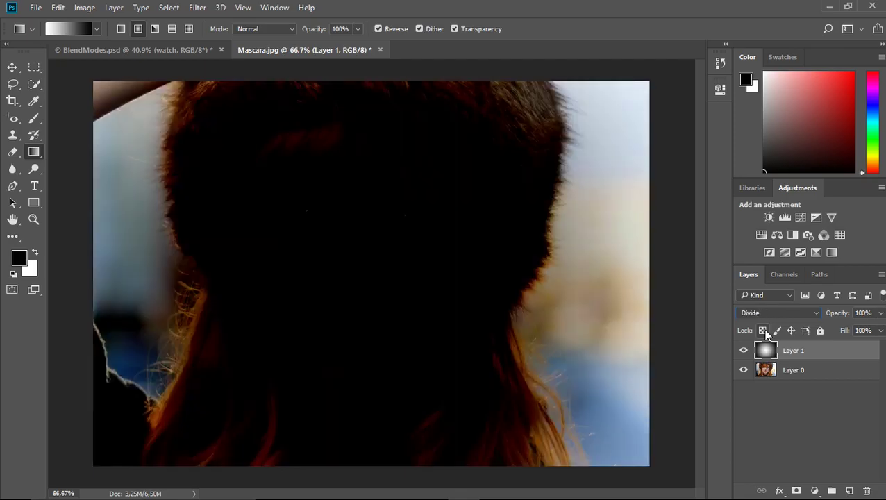
{"action": "key", "text": "Down"}
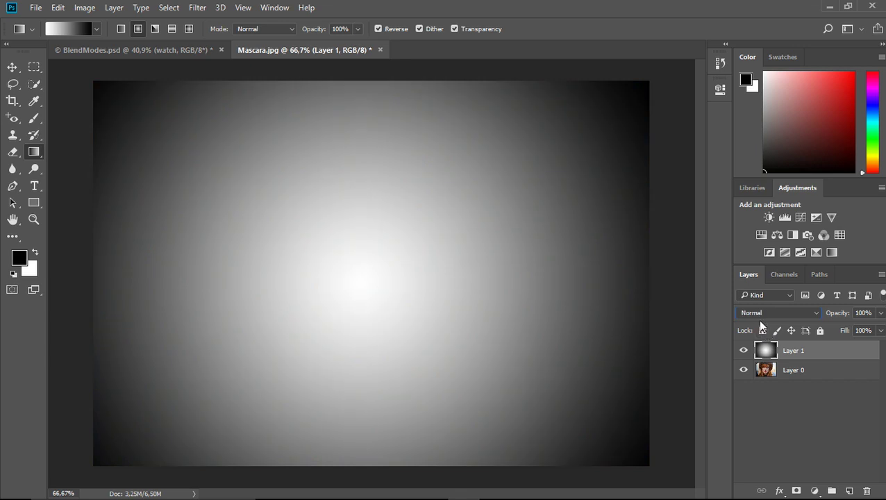
- Set Layer 1 to Multiply and try shorter radial gradients centred on the face, plus a linear gradient darkening the portrait's upper-left side
{"action": "left_click", "coordinate": [761, 312]}
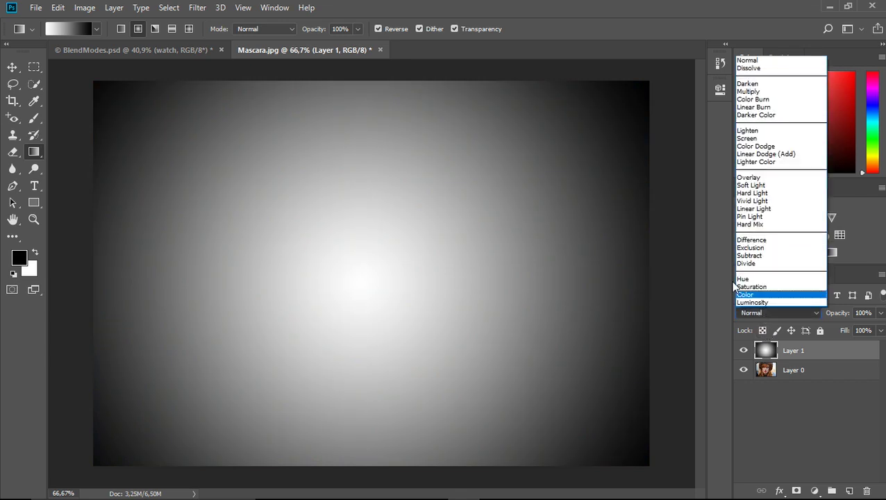
{"action": "left_click", "coordinate": [775, 92]}
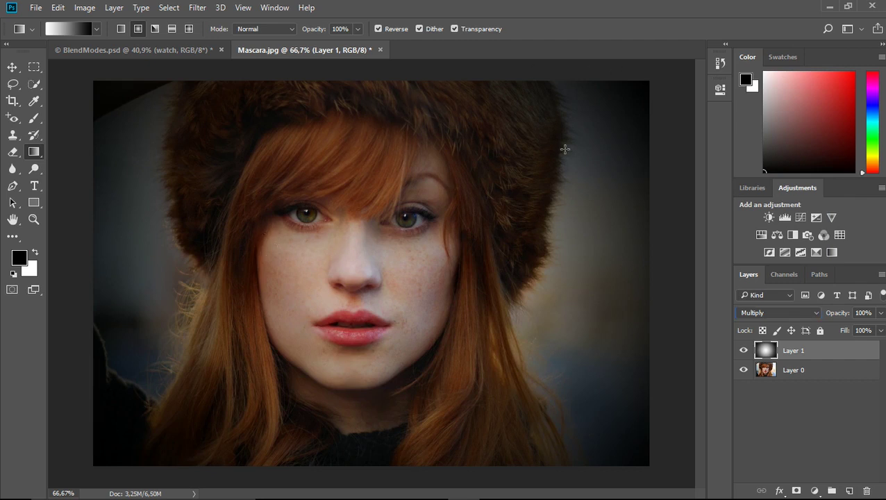
{"action": "left_click_drag", "start_coordinate": [359, 277], "coordinate": [565, 150]}
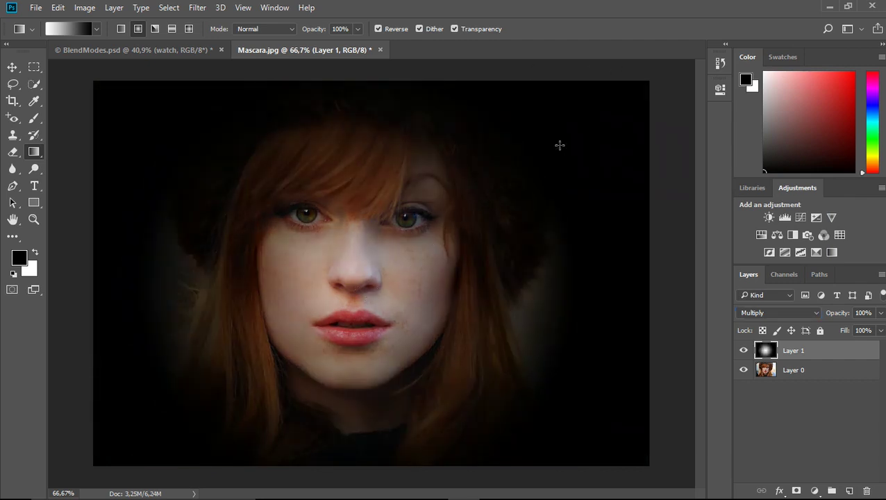
{"action": "left_click_drag", "start_coordinate": [366, 277], "coordinate": [597, 123]}
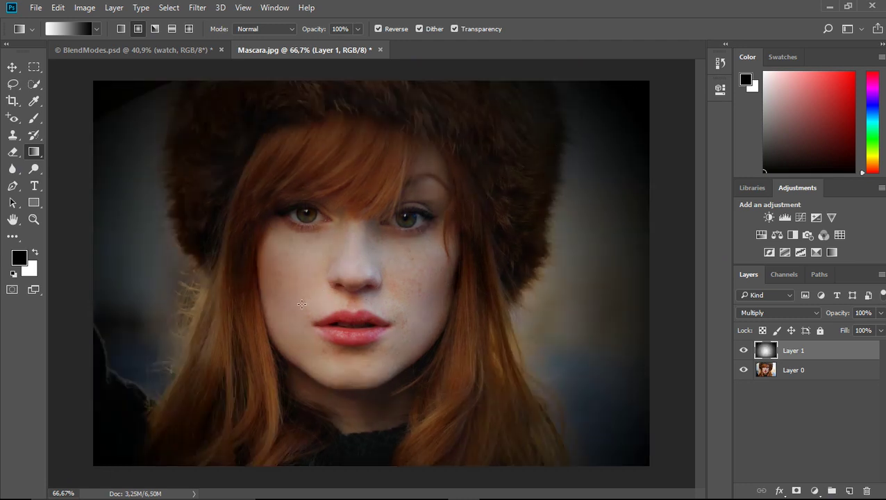
{"action": "left_click_drag", "start_coordinate": [306, 317], "coordinate": [389, 254]}
{"action": "left_click_drag", "start_coordinate": [240, 231], "coordinate": [225, 164]}
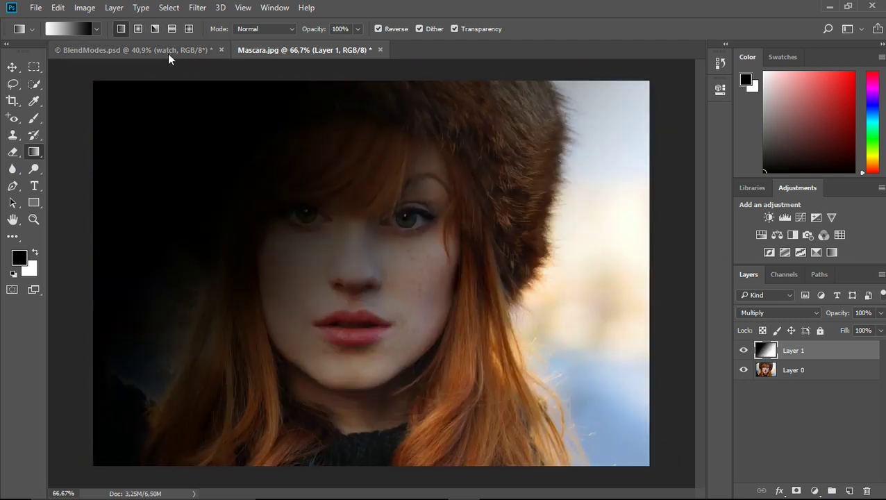
- Refill Layer 1 with a radial gradient from the face centre to near the upper-right corner and set its blend mode to Normal
{"action": "left_click", "coordinate": [139, 28]}
{"action": "mouse_move", "coordinate": [364, 280]}
{"action": "left_mouse_down"}
{"action": "mouse_move", "coordinate": [521, 238]}
{"action": "mouse_move", "coordinate": [635, 111]}
{"action": "left_mouse_up"}
{"action": "left_click", "coordinate": [756, 314]}
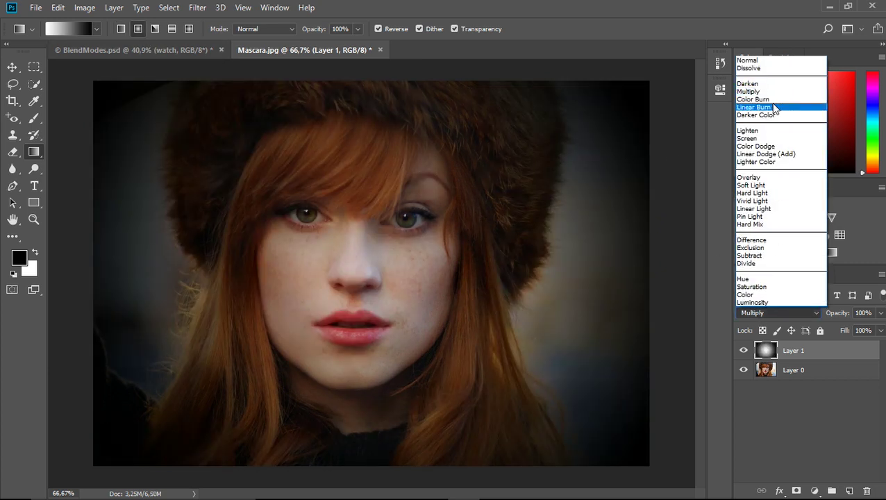
{"action": "left_click", "coordinate": [748, 61]}
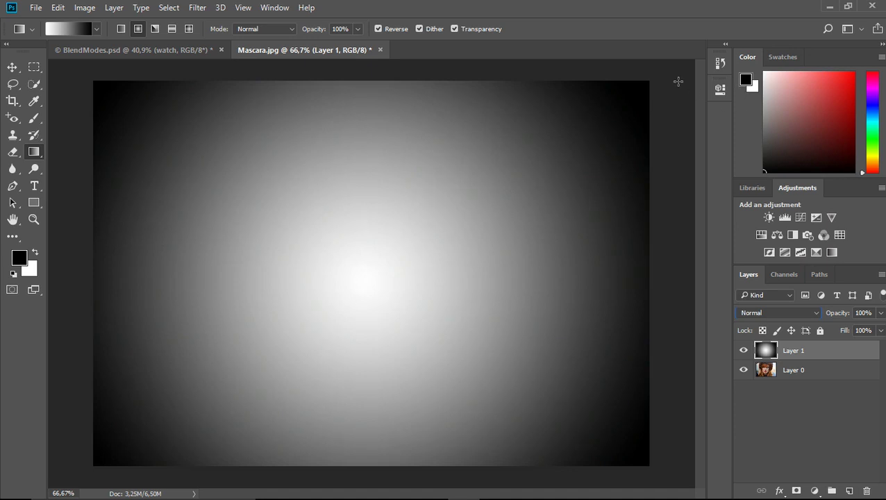
- Look at the Gradient Editor and the available gradient presets without changing the current gradient
{"action": "left_click", "coordinate": [73, 28]}
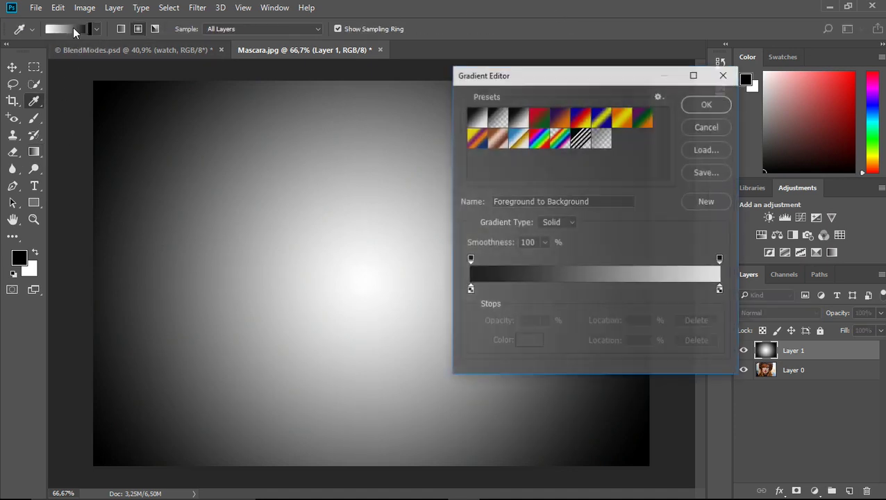
{"action": "left_click", "coordinate": [723, 77]}
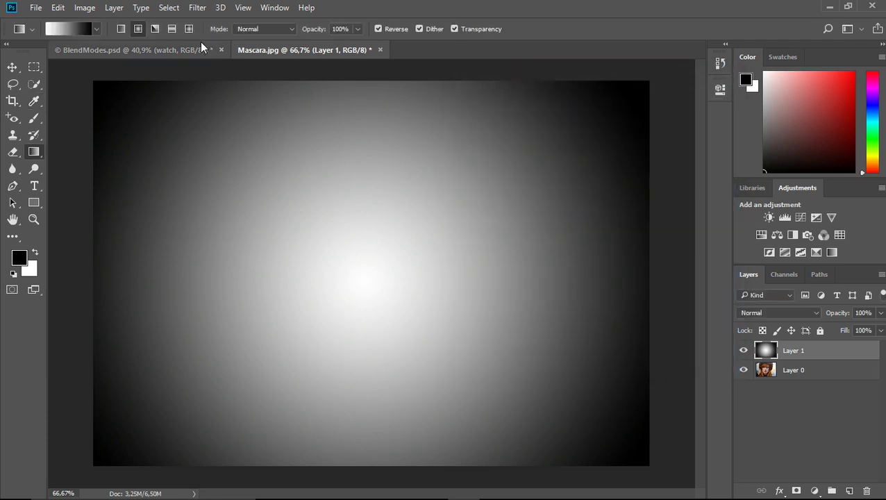
{"action": "left_click", "coordinate": [97, 29]}
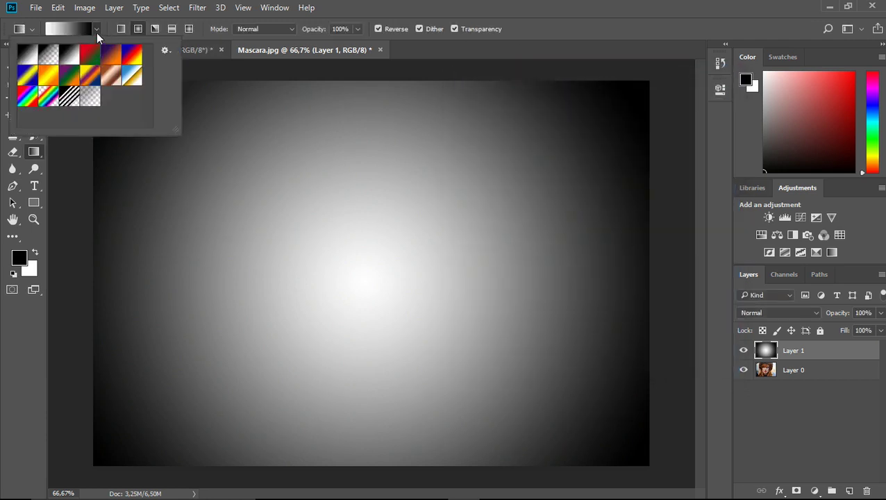
{"action": "left_click", "coordinate": [97, 29]}
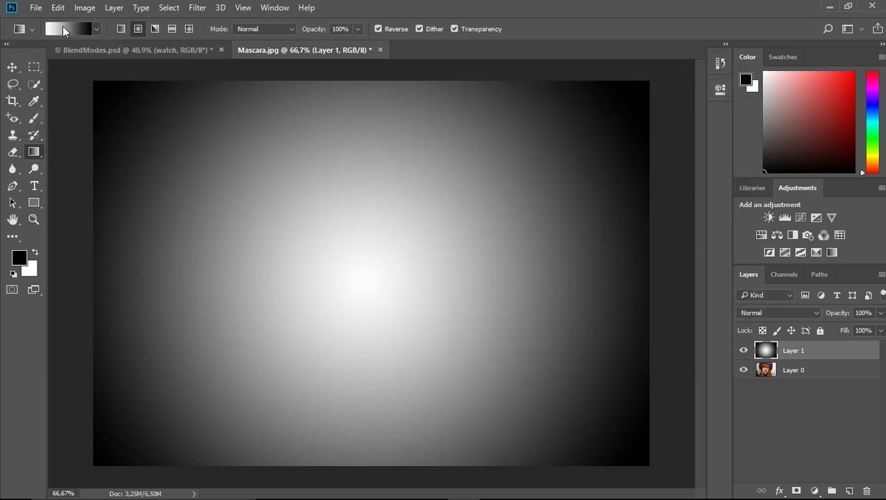
- Choose the Violet, Orange gradient preset and fill Layer 1 with a radial gradient from the face centre to beyond the upper-right corner
{"action": "left_click", "coordinate": [64, 29]}
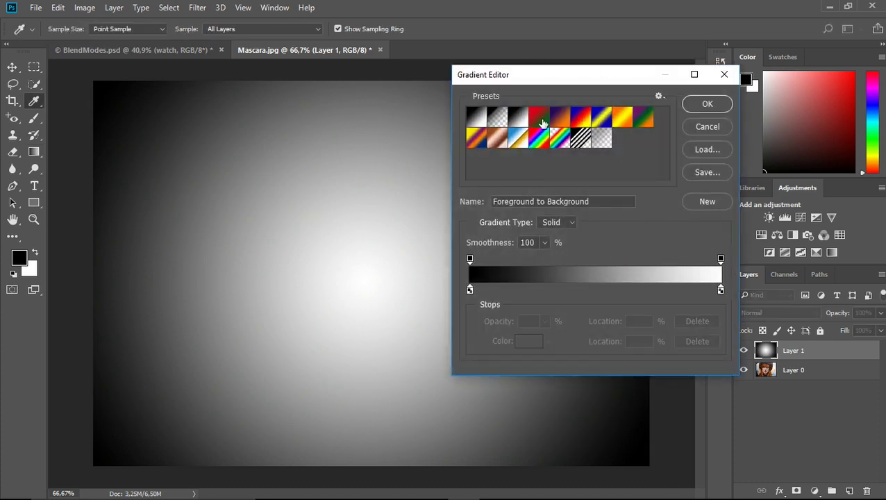
{"action": "left_click", "coordinate": [542, 122]}
{"action": "left_click", "coordinate": [563, 121]}
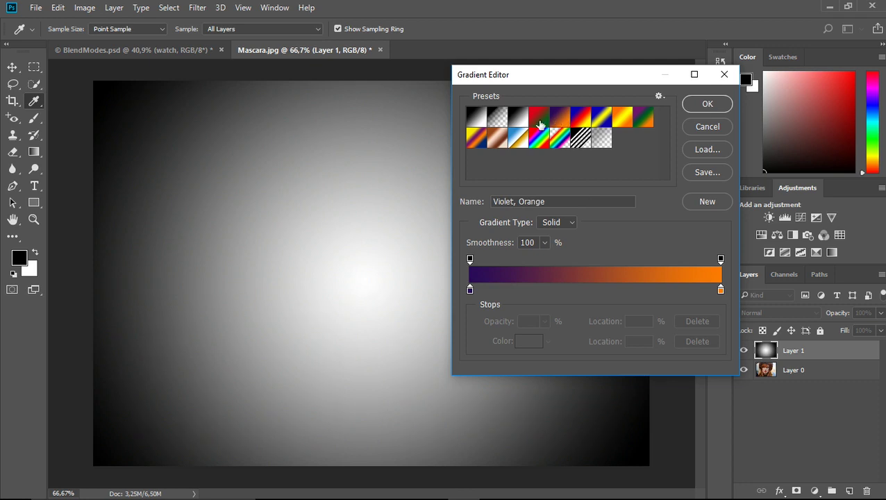
{"action": "left_click", "coordinate": [697, 105]}
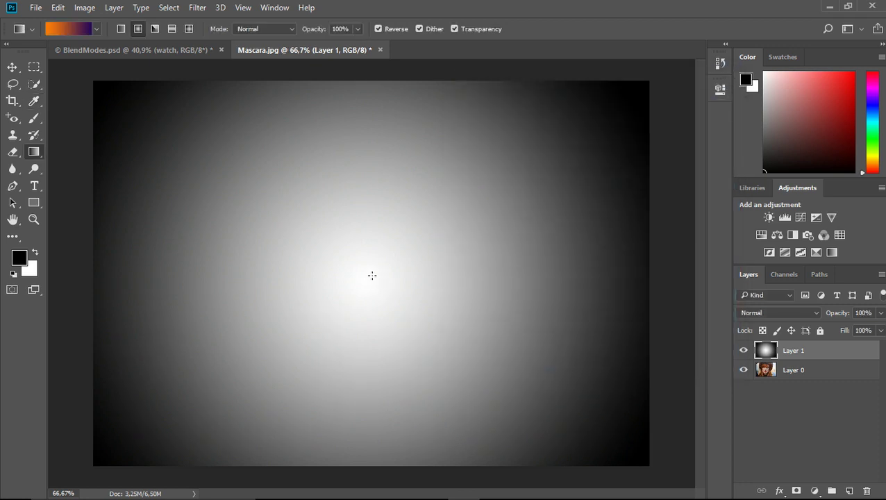
{"action": "left_click_drag", "start_coordinate": [373, 276], "coordinate": [665, 84]}
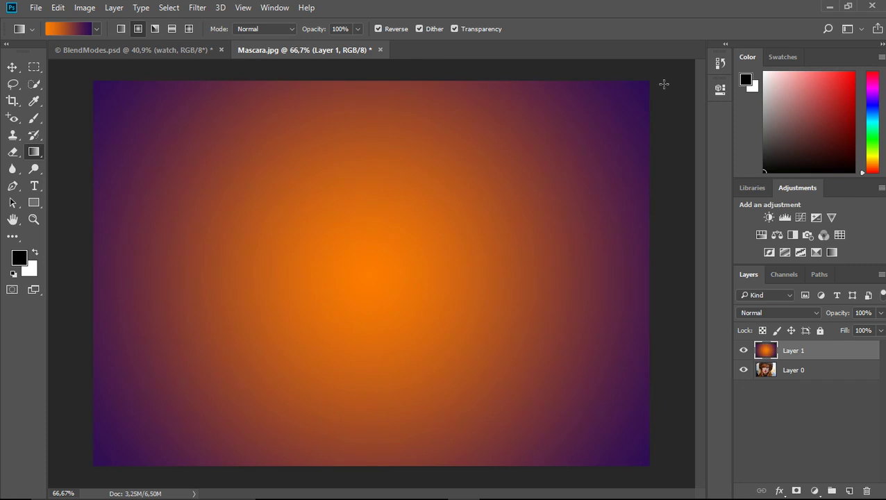
- Try Layer 1 in Multiply and Overlay blend modes, and set it to Screen
{"action": "left_click", "coordinate": [779, 314]}
{"action": "left_click", "coordinate": [759, 94]}
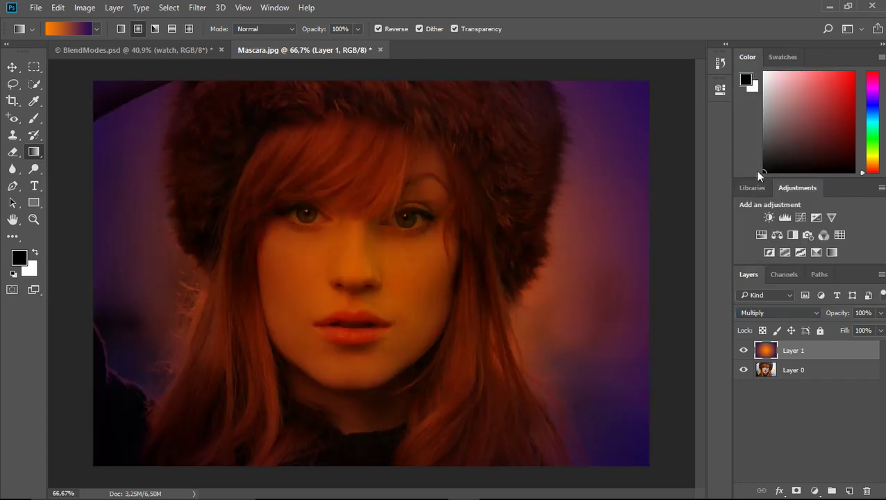
{"action": "left_click", "coordinate": [760, 312]}
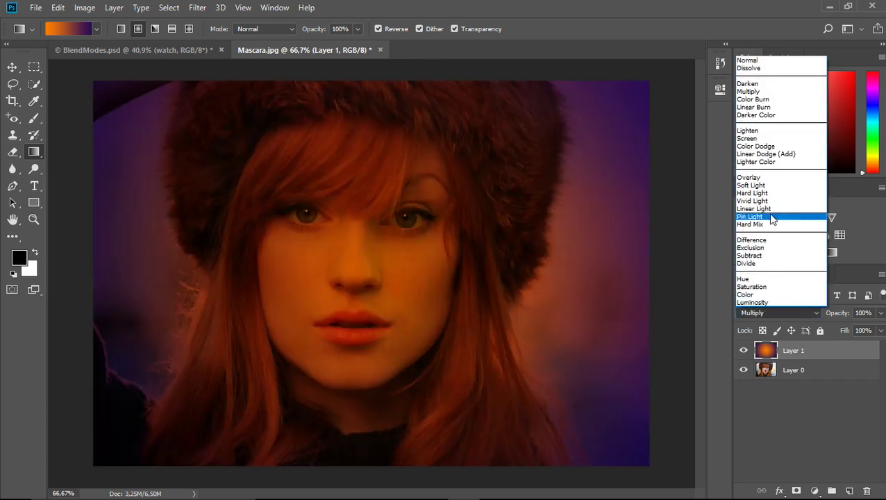
{"action": "left_click", "coordinate": [763, 179]}
{"action": "left_click", "coordinate": [760, 313]}
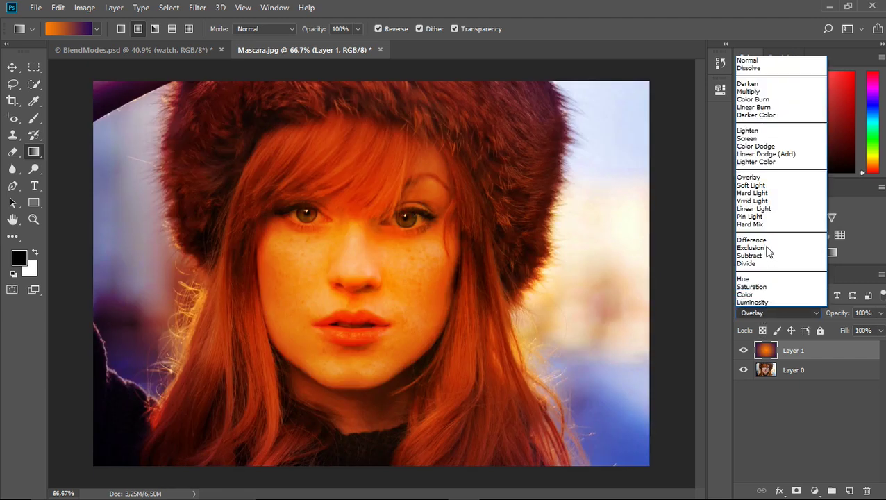
{"action": "left_click", "coordinate": [750, 139]}
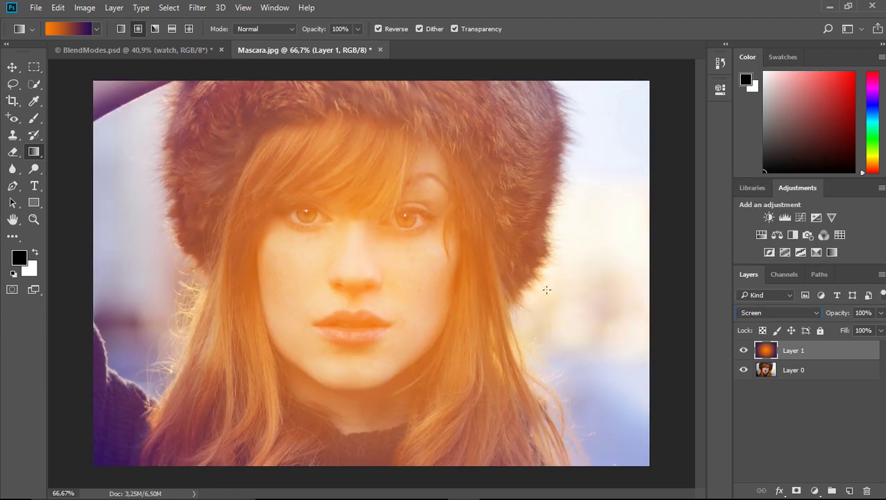
- Refill Layer 1 with a diagonal linear gradient running from orange at the upper left to violet at the portrait's lower right
{"action": "left_click", "coordinate": [122, 29]}
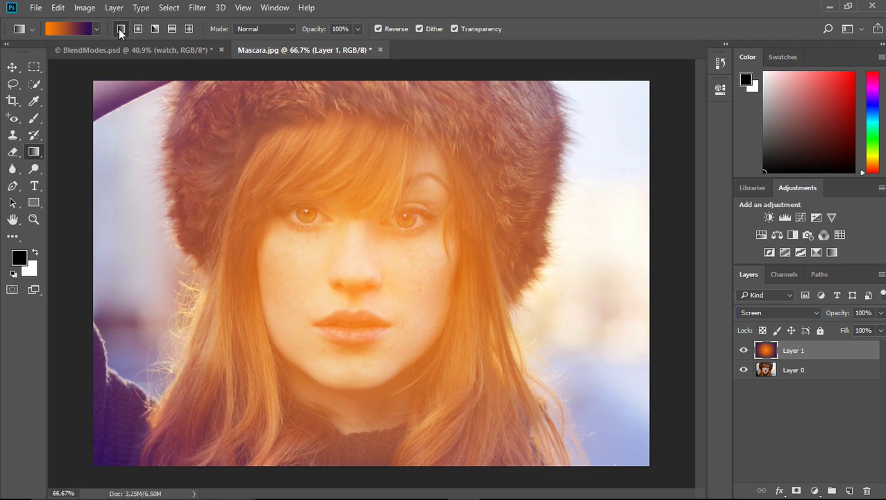
{"action": "left_click_drag", "start_coordinate": [239, 221], "coordinate": [570, 328]}
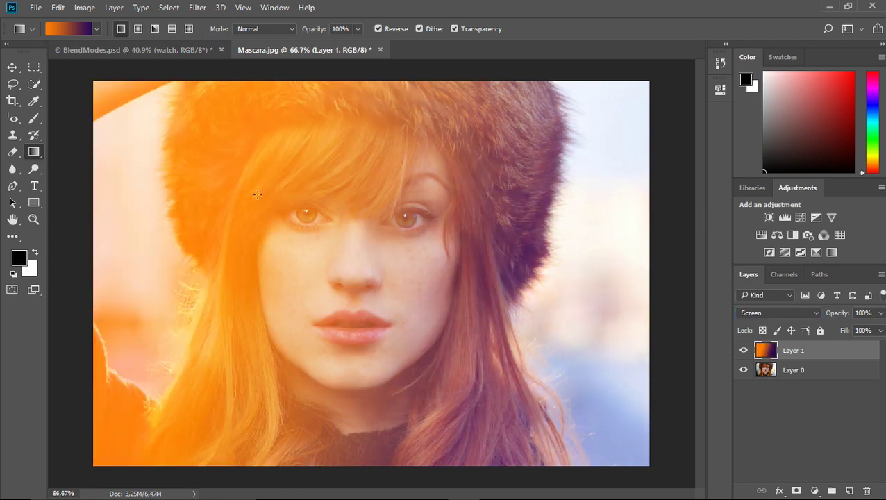
{"action": "left_click_drag", "start_coordinate": [257, 194], "coordinate": [575, 427]}
{"action": "mouse_move", "coordinate": [350, 223]}
{"action": "left_mouse_down"}
{"action": "mouse_move", "coordinate": [405, 280]}
{"action": "mouse_move", "coordinate": [220, 138]}
{"action": "mouse_move", "coordinate": [583, 414]}
{"action": "left_mouse_up"}
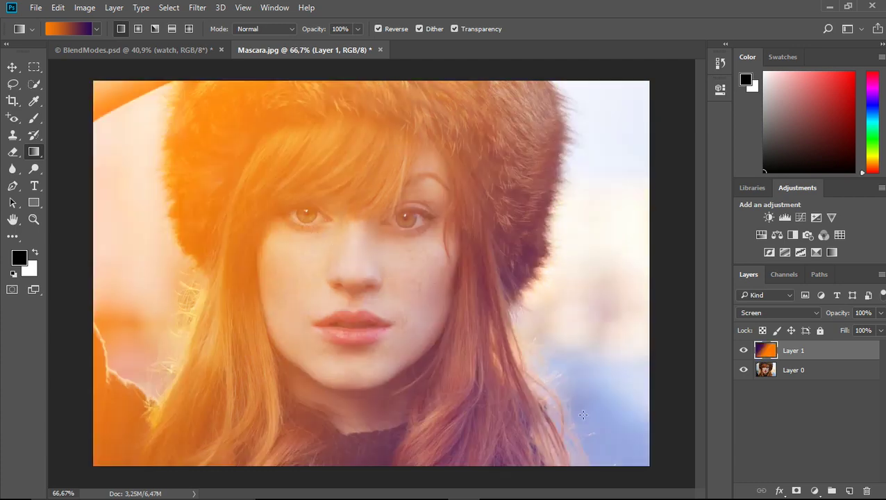
- Lower Layer 1's opacity to 58% and switch its visibility off and on to compare the portrait with and without the gradient
{"action": "mouse_move", "coordinate": [843, 313]}
{"action": "left_mouse_down"}
{"action": "mouse_move", "coordinate": [807, 314]}
{"action": "mouse_move", "coordinate": [834, 317]}
{"action": "left_mouse_up"}
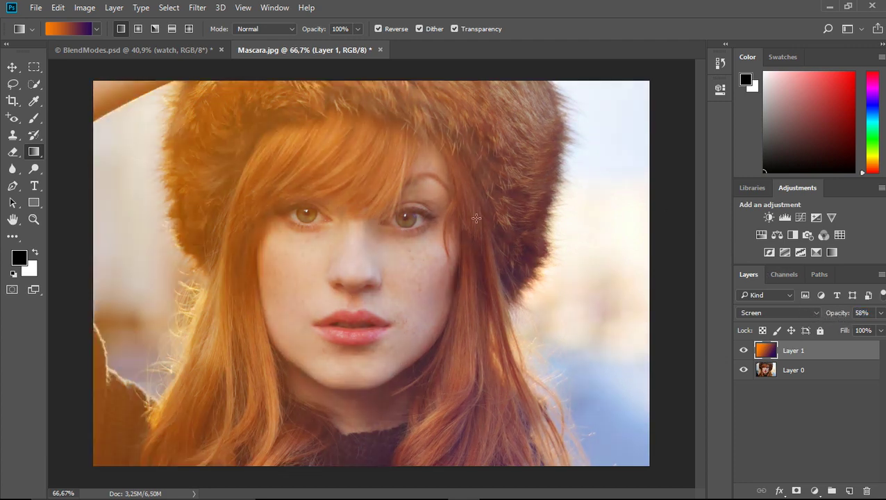
{"action": "left_click", "coordinate": [744, 351]}
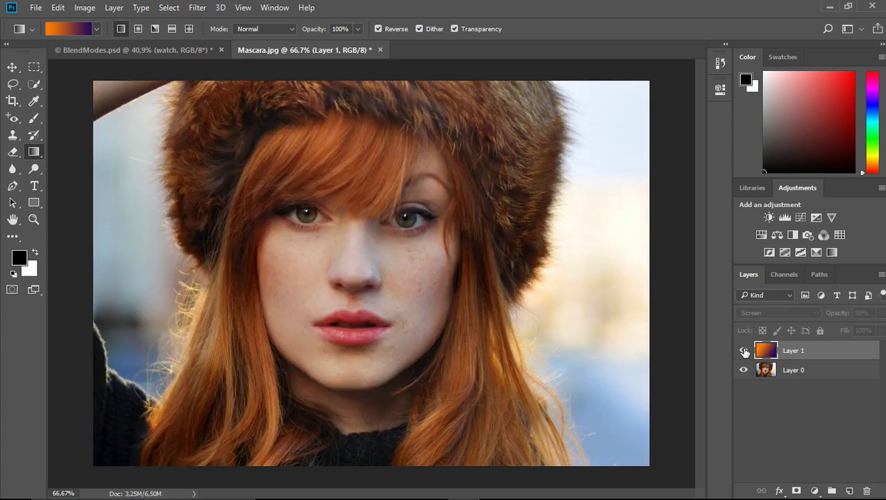
{"action": "left_click", "coordinate": [744, 351]}
{"action": "left_click", "coordinate": [744, 351]}
{"action": "left_click", "coordinate": [745, 351]}
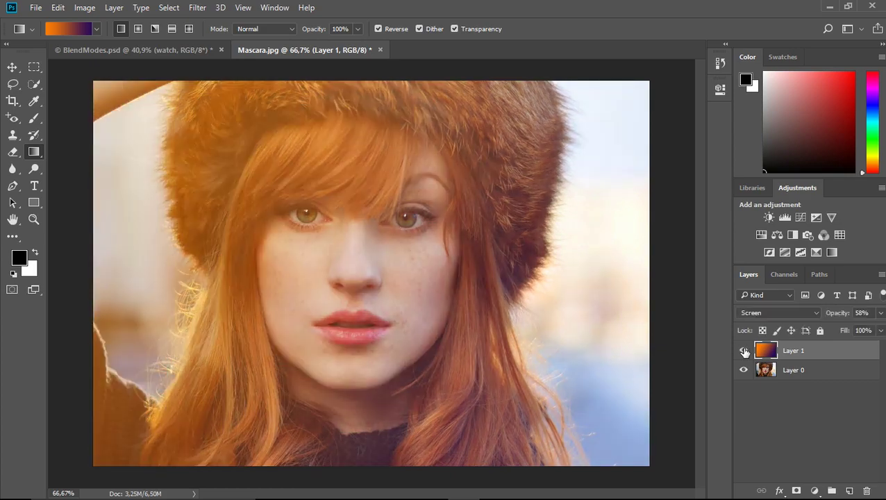
{"action": "left_click", "coordinate": [794, 370]}
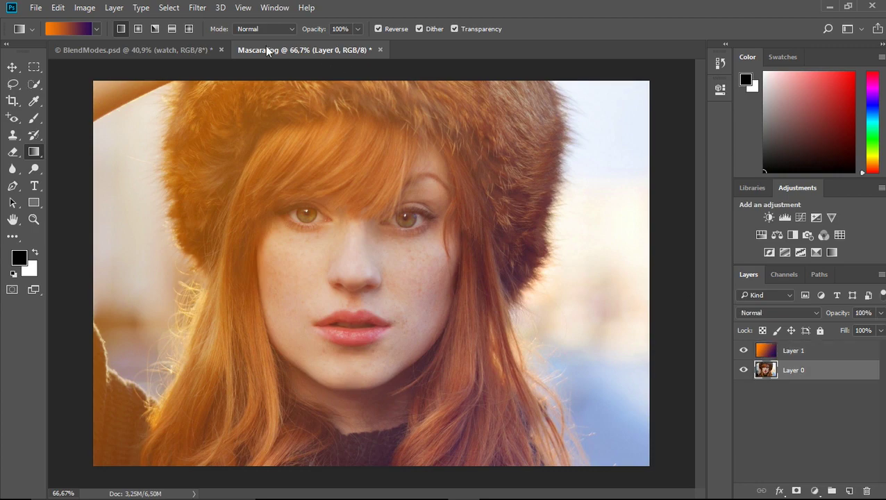
{"action": "left_click", "coordinate": [85, 7]}
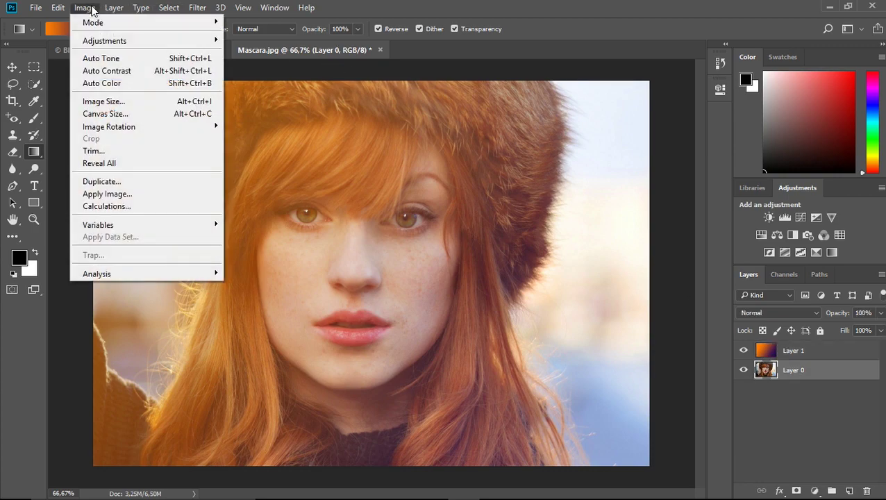
{"action": "mouse_move", "coordinate": [136, 44]}
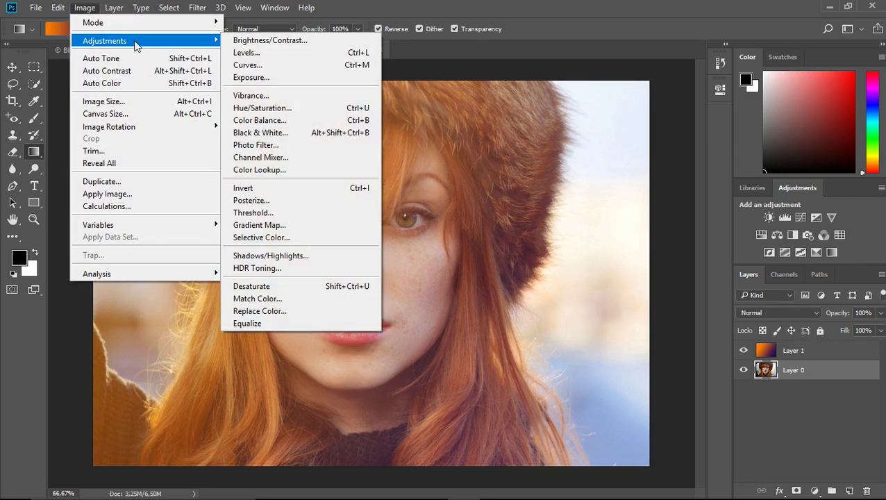
{"action": "left_click", "coordinate": [253, 42]}
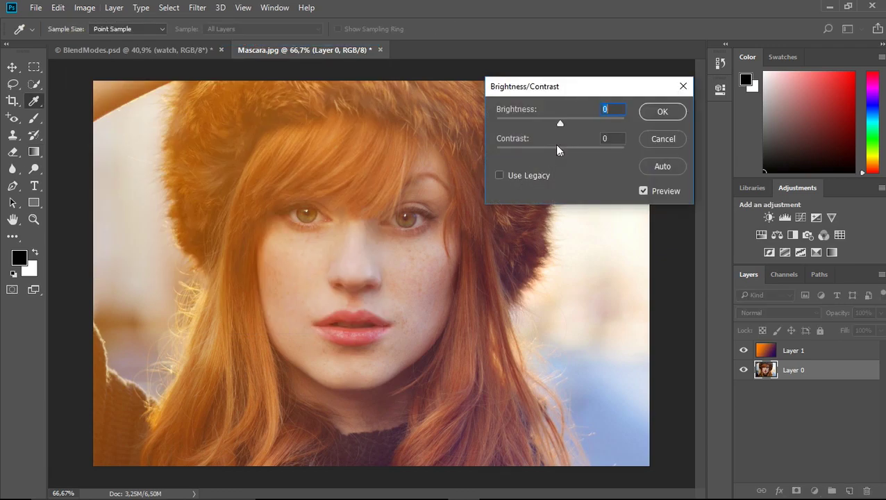
{"action": "left_click_drag", "start_coordinate": [561, 152], "coordinate": [606, 154]}
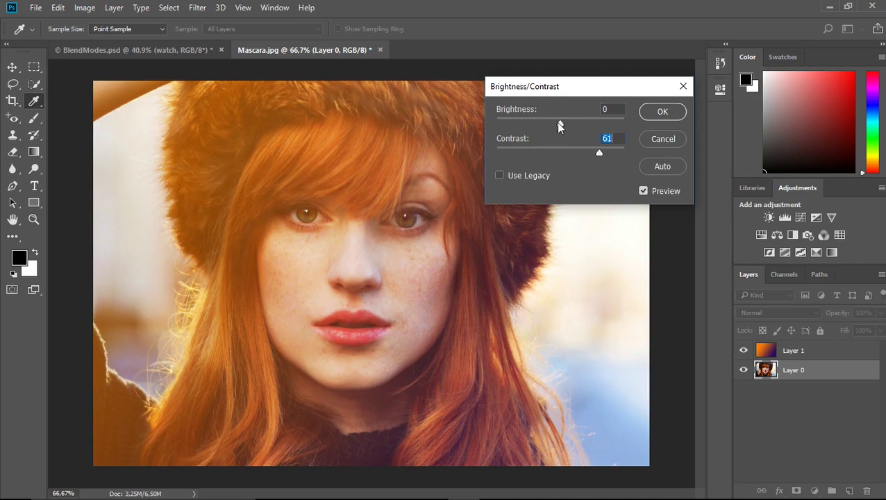
{"action": "mouse_move", "coordinate": [559, 122]}
{"action": "left_mouse_down"}
{"action": "mouse_move", "coordinate": [567, 123]}
{"action": "mouse_move", "coordinate": [550, 124]}
{"action": "mouse_move", "coordinate": [569, 124]}
{"action": "left_mouse_up"}
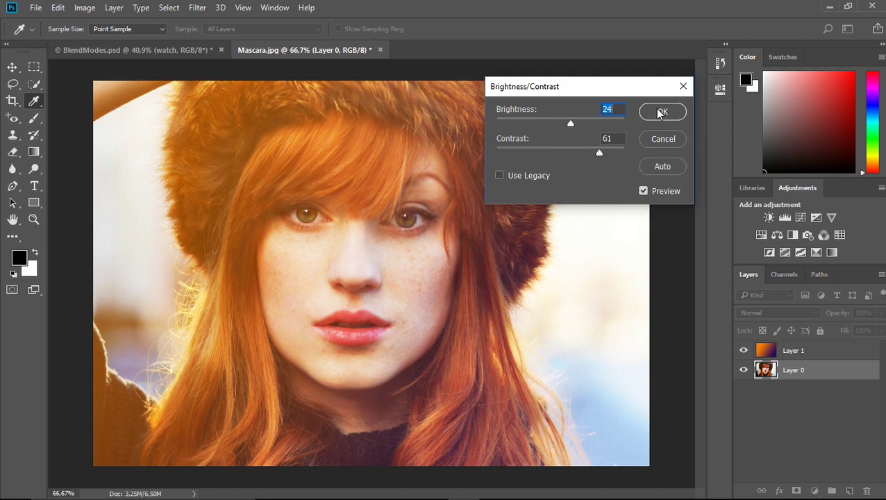
{"action": "left_click", "coordinate": [662, 138]}
{"action": "key", "text": "g"}
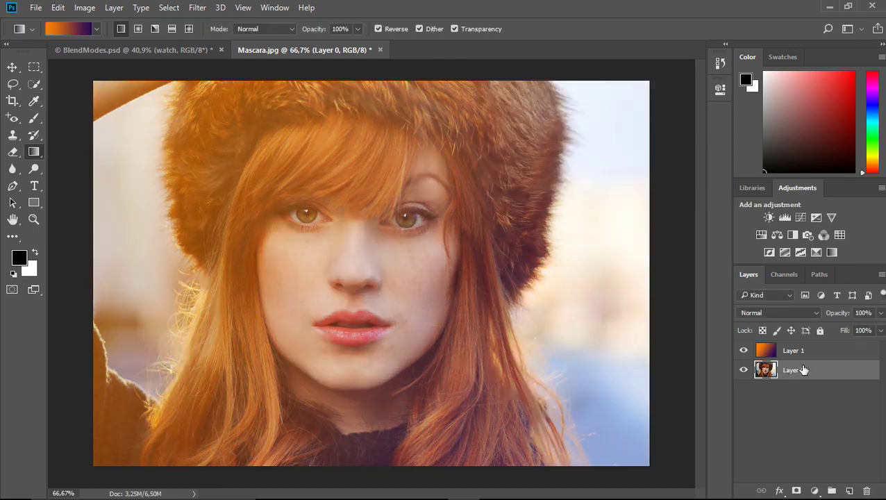
- Duplicate Layer 0 and apply Brightness/Contrast to the copy with brightness 35 and contrast 81
{"action": "key", "text": "ctrl+j"}
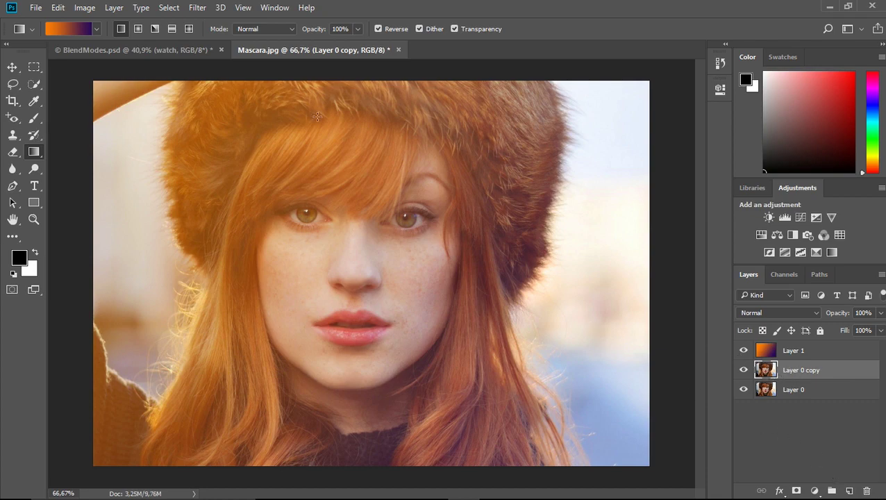
{"action": "left_click", "coordinate": [85, 8]}
{"action": "mouse_move", "coordinate": [175, 43]}
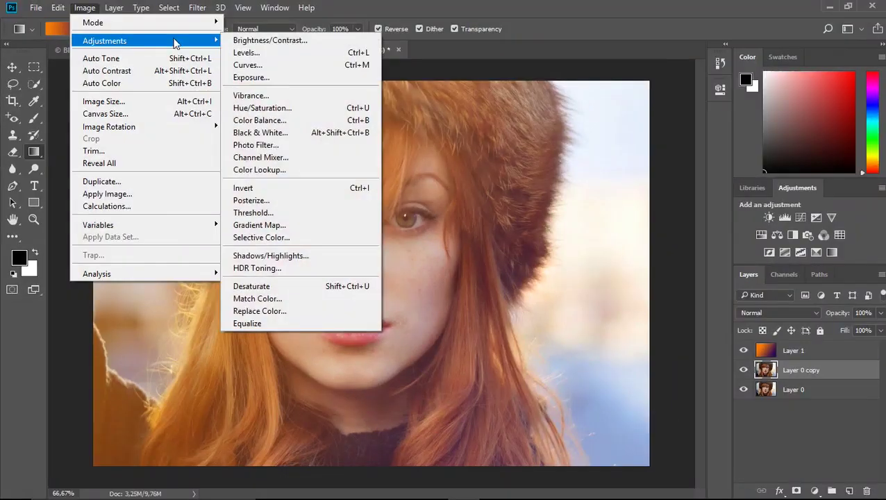
{"action": "left_click", "coordinate": [274, 40]}
{"action": "left_click_drag", "start_coordinate": [560, 153], "coordinate": [633, 148]}
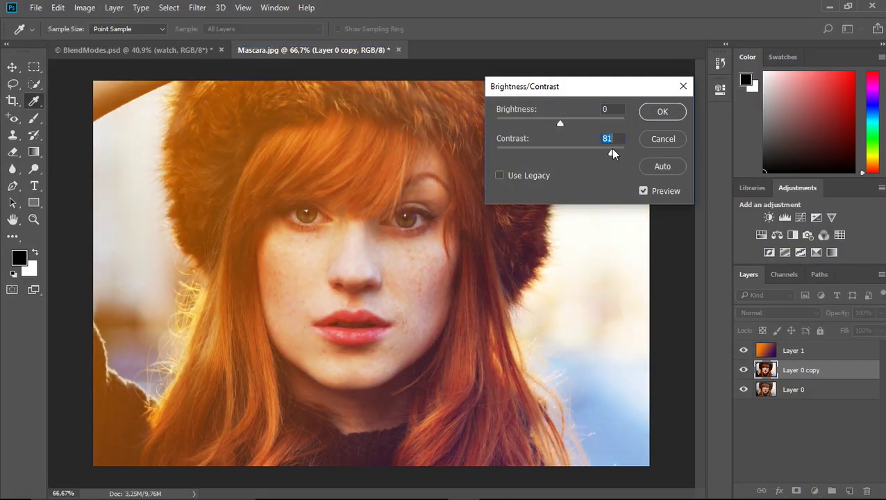
{"action": "left_click_drag", "start_coordinate": [560, 123], "coordinate": [575, 125]}
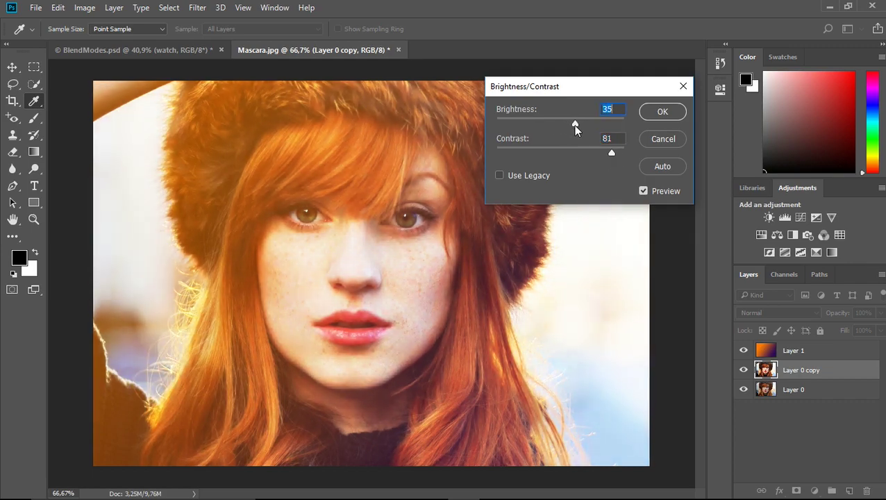
{"action": "left_click", "coordinate": [663, 112]}
{"action": "key", "text": "g"}
- Compare the portrait with Layer 0 copy and Layer 1 hidden and shown, and delete Layer 0 copy
{"action": "left_click", "coordinate": [744, 370]}
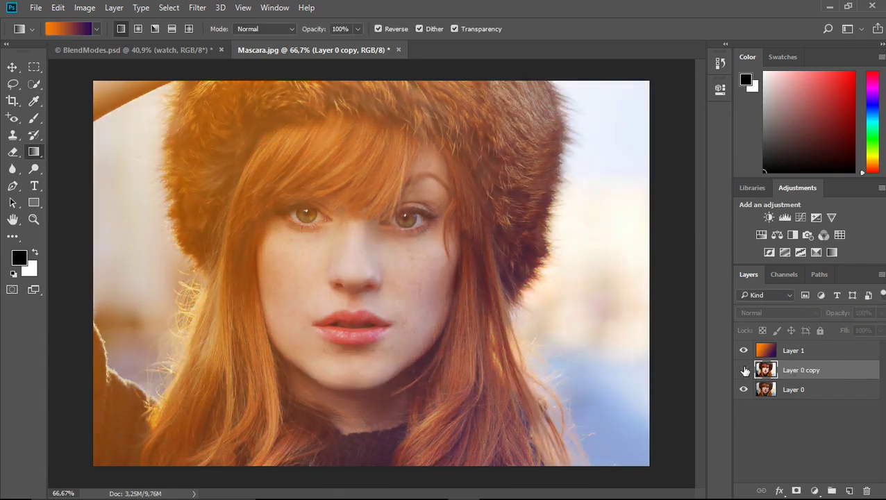
{"action": "left_click", "coordinate": [744, 370]}
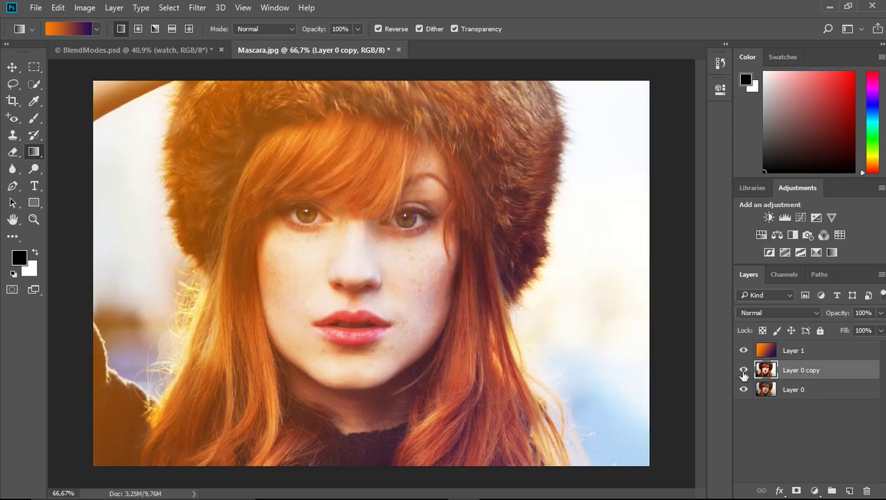
{"action": "left_click", "coordinate": [744, 371]}
{"action": "left_click", "coordinate": [744, 370]}
{"action": "left_click", "coordinate": [744, 352]}
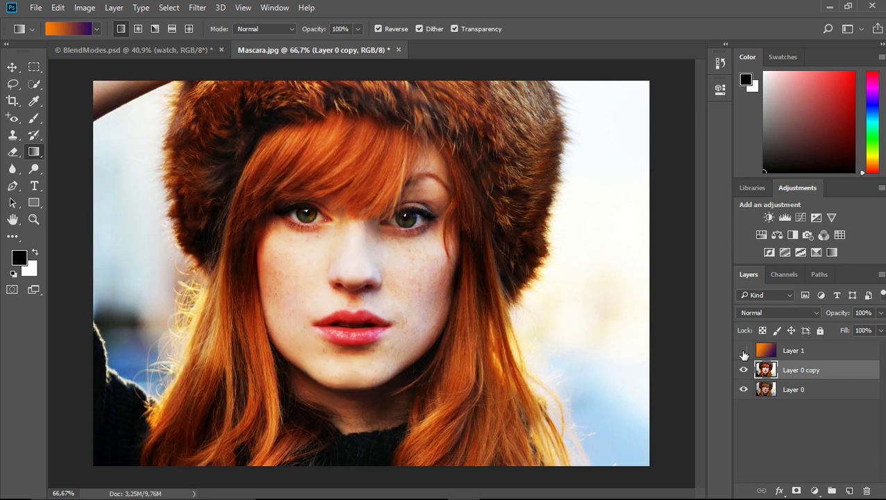
{"action": "left_click", "coordinate": [744, 371]}
{"action": "left_click_drag", "start_coordinate": [744, 371], "coordinate": [745, 353]}
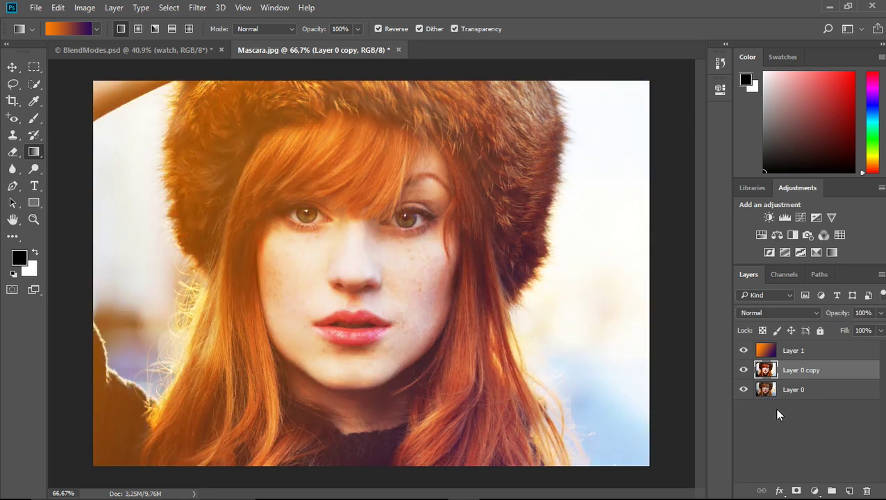
{"action": "left_click", "coordinate": [869, 490]}
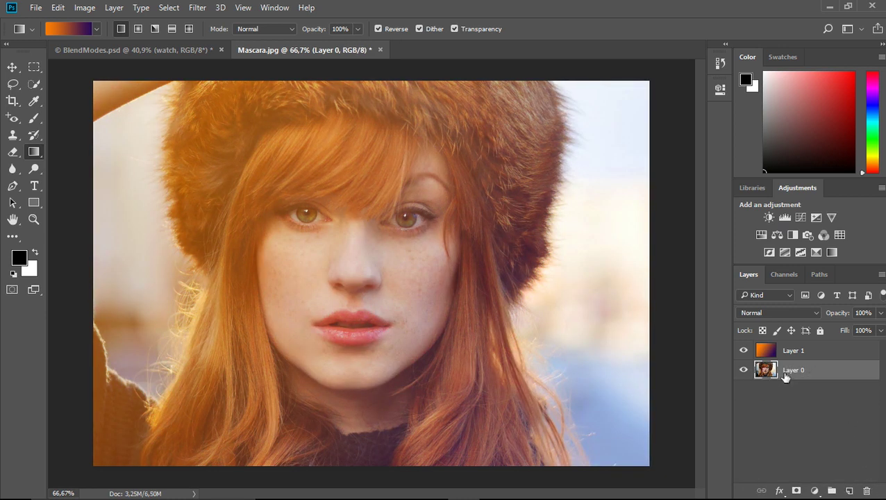
- Switch Layer 1's visibility off and on to compare the portrait with and without the gradient, and select Layer 1
{"action": "left_click", "coordinate": [744, 351]}
{"action": "left_click", "coordinate": [744, 351]}
{"action": "left_click", "coordinate": [744, 351]}
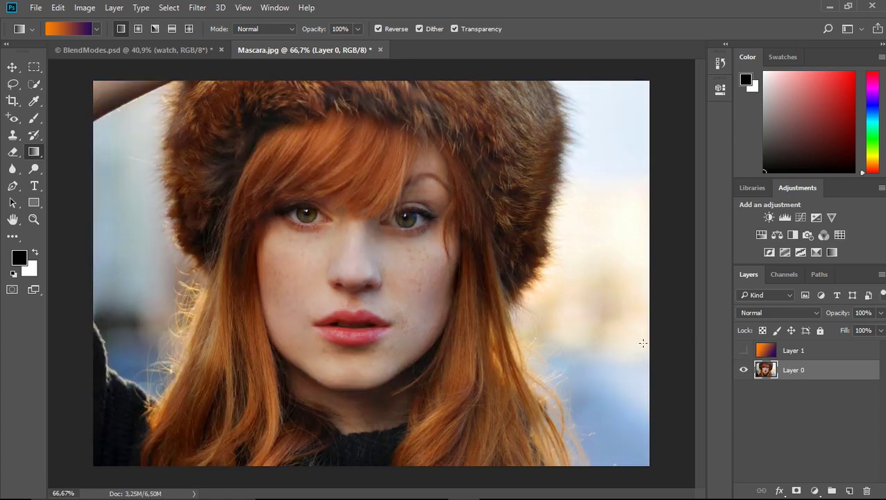
{"action": "left_click", "coordinate": [744, 351]}
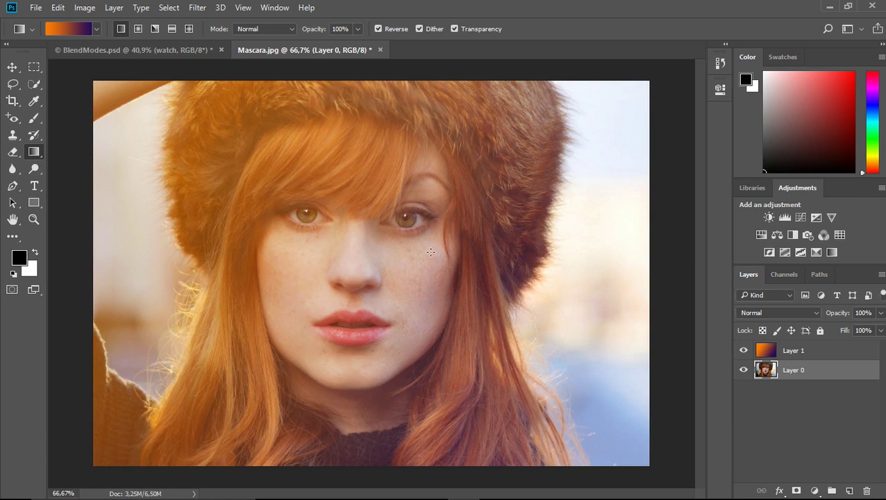
{"action": "left_click", "coordinate": [744, 351]}
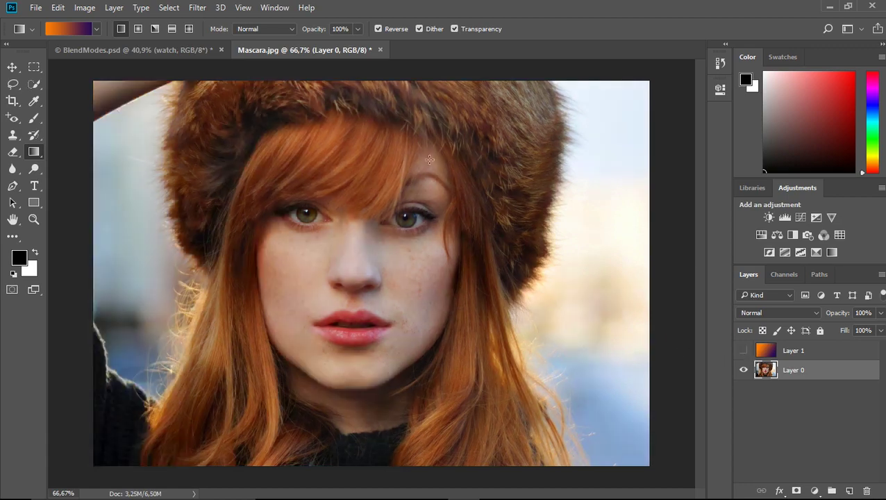
{"action": "left_click", "coordinate": [744, 351]}
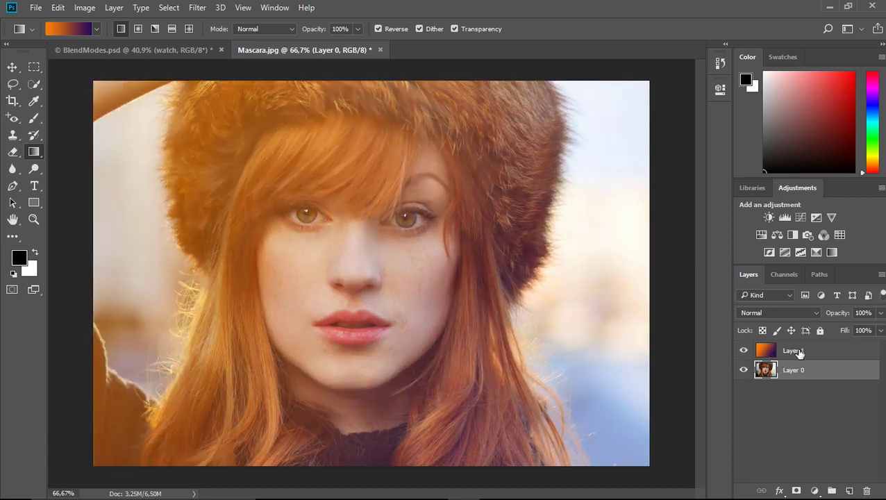
{"action": "left_click", "coordinate": [797, 352]}
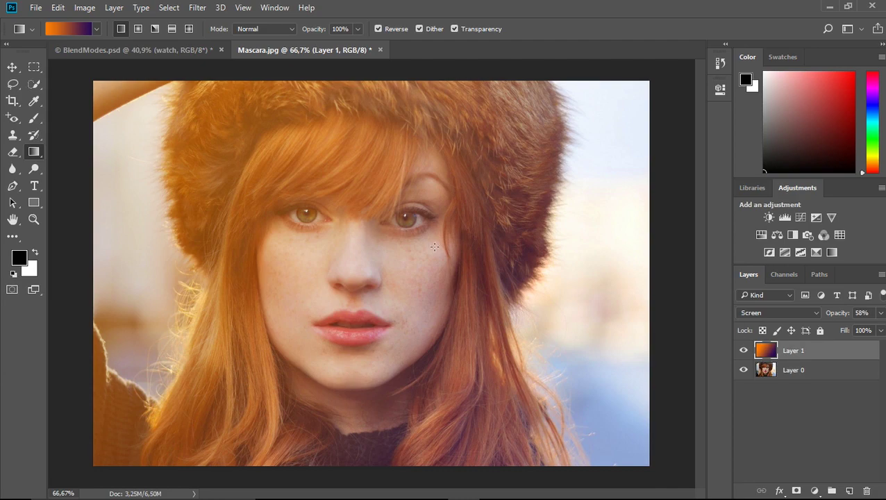
- Try darkening blend modes such as Color Burn on Layer 1 to compare their effect on the portrait
{"action": "left_click", "coordinate": [753, 311]}
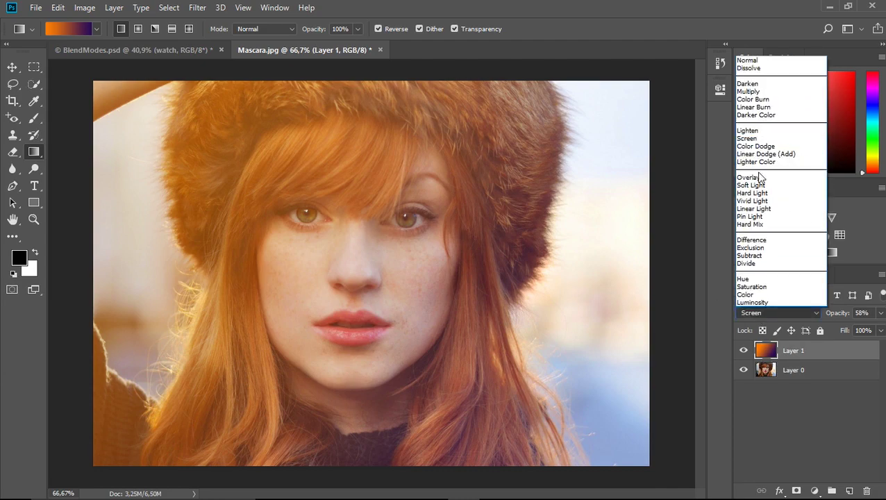
{"action": "left_click", "coordinate": [757, 139]}
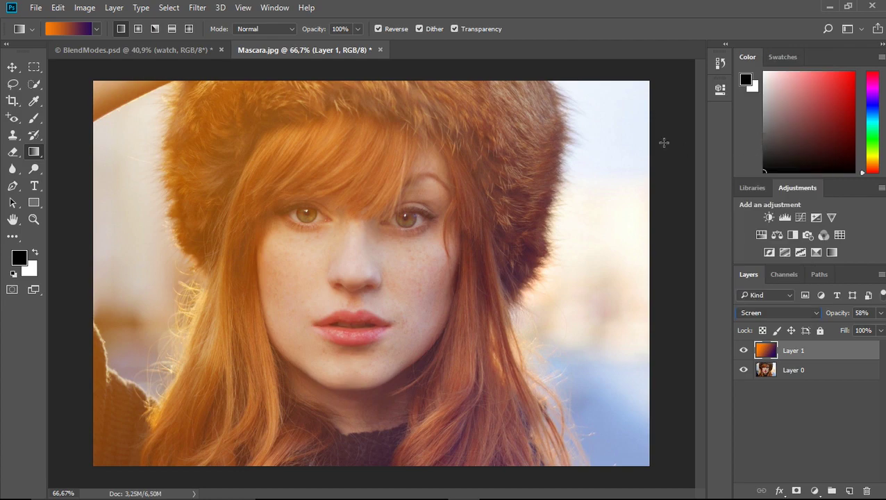
{"action": "left_click", "coordinate": [760, 311]}
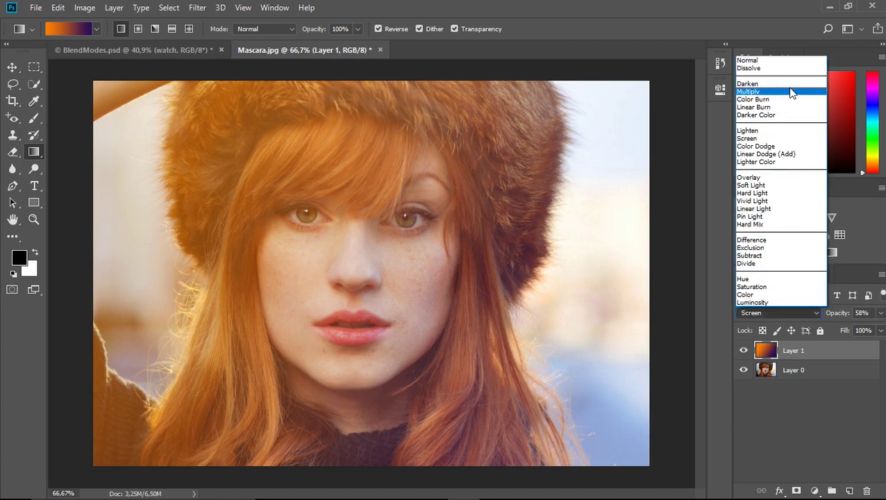
{"action": "left_click", "coordinate": [788, 69]}
{"action": "key", "text": "Down"}
{"action": "key", "text": "Down"}
{"action": "key", "text": "Down"}
{"action": "key", "text": "Down"}
{"action": "key", "text": "Down"}
{"action": "key", "text": "Down"}
{"action": "key", "text": "Down"}
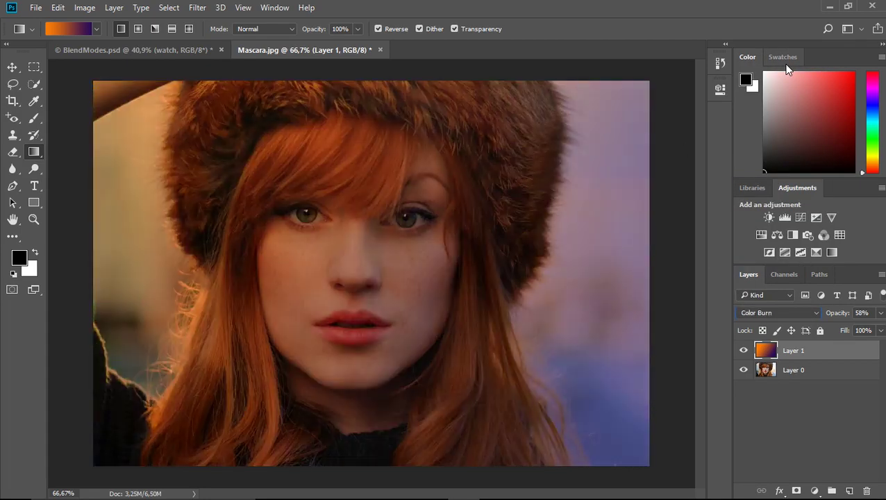
{"action": "key", "text": "Up"}
{"action": "key", "text": "Up"}
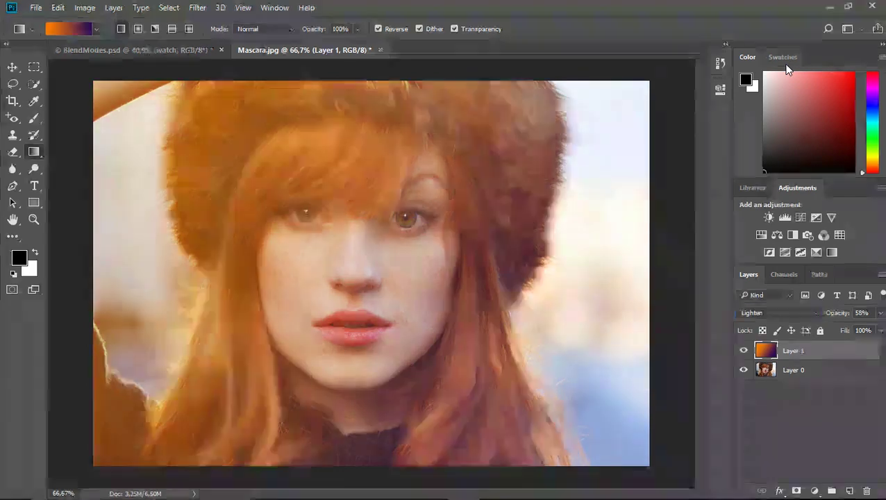
- Try the lightening blend modes on Layer 1, including Linear Dodge (Add) and Lighter Color
{"action": "key", "text": "Down"}
{"action": "key", "text": "Down"}
{"action": "key", "text": "Down"}
{"action": "key", "text": "Down"}
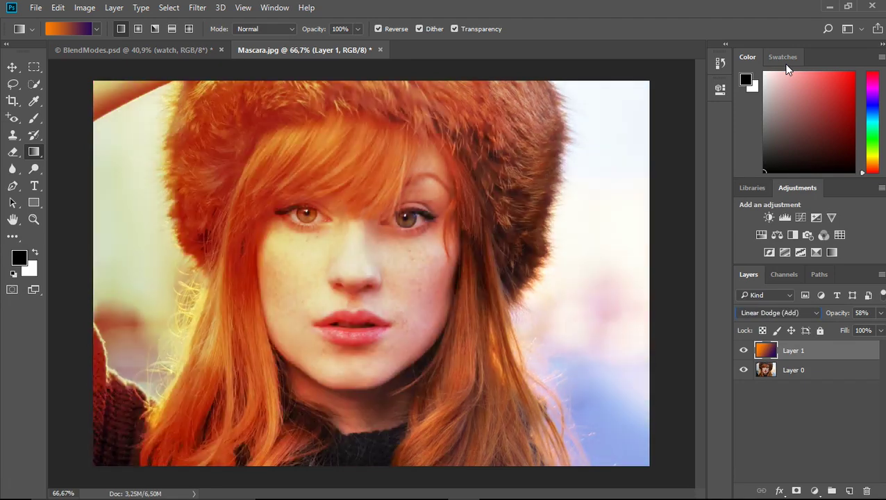
{"action": "key", "text": "Up"}
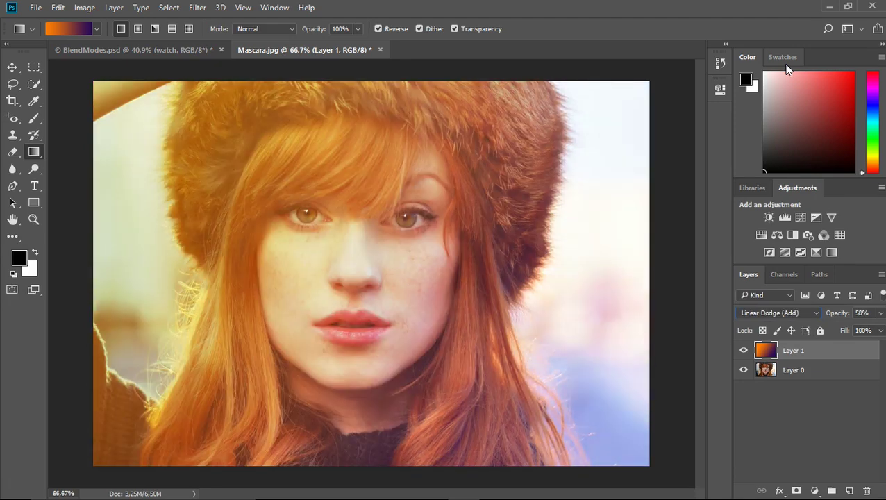
{"action": "key", "text": "Down"}
{"action": "key", "text": "Up"}
{"action": "key", "text": "Down"}
{"action": "key", "text": "Down"}
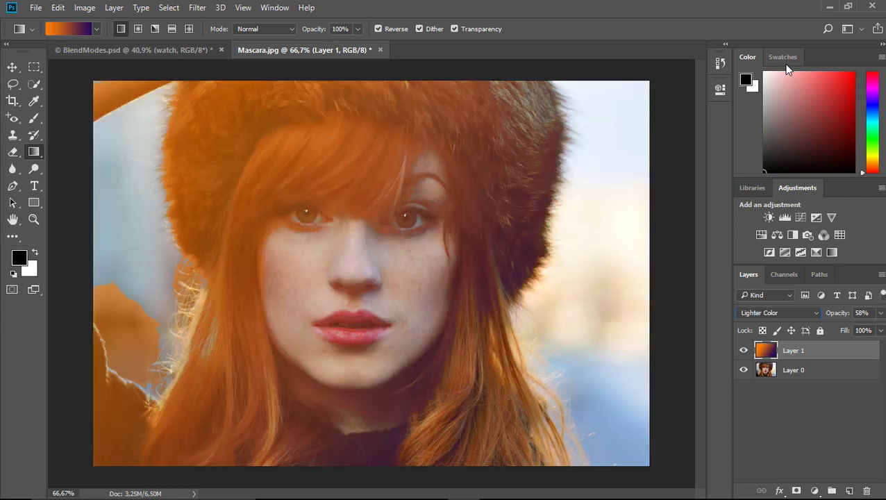
- Try contrast blend modes on Layer 1, including Hard Light, Linear Light and Pin Light
{"action": "key", "text": "Down"}
{"action": "key", "text": "Down"}
{"action": "key", "text": "Down"}
{"action": "key", "text": "Up"}
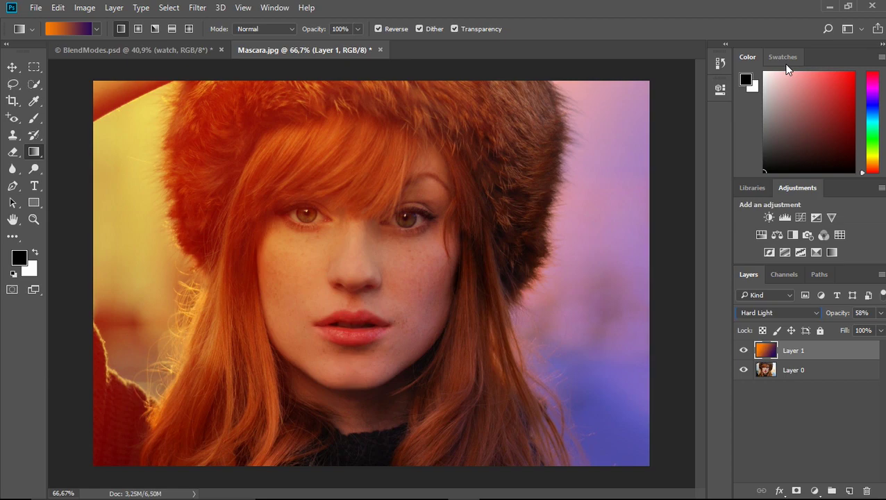
{"action": "key", "text": "Down"}
{"action": "key", "text": "Down"}
{"action": "key", "text": "Down"}
{"action": "key", "text": "Down"}
{"action": "key", "text": "Up"}
{"action": "key", "text": "Up"}
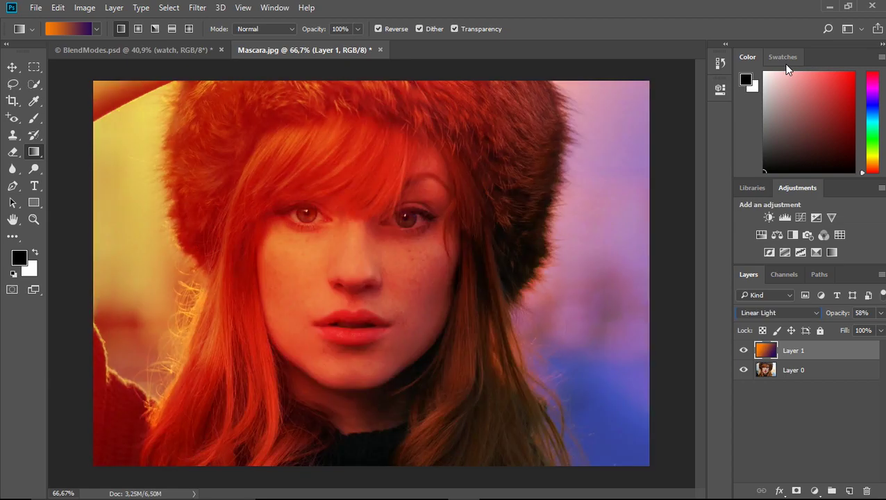
{"action": "key", "text": "Down"}
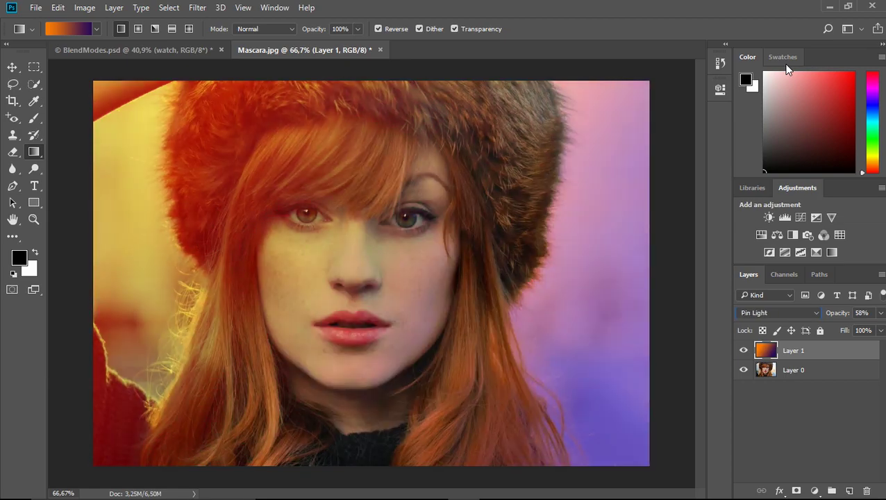
- Try the Exclusion, Luminosity, Color and Normal blend modes on Layer 1, and return it to Screen
{"action": "key", "text": "Down"}
{"action": "key", "text": "Down"}
{"action": "key", "text": "Down"}
{"action": "key", "text": "Down"}
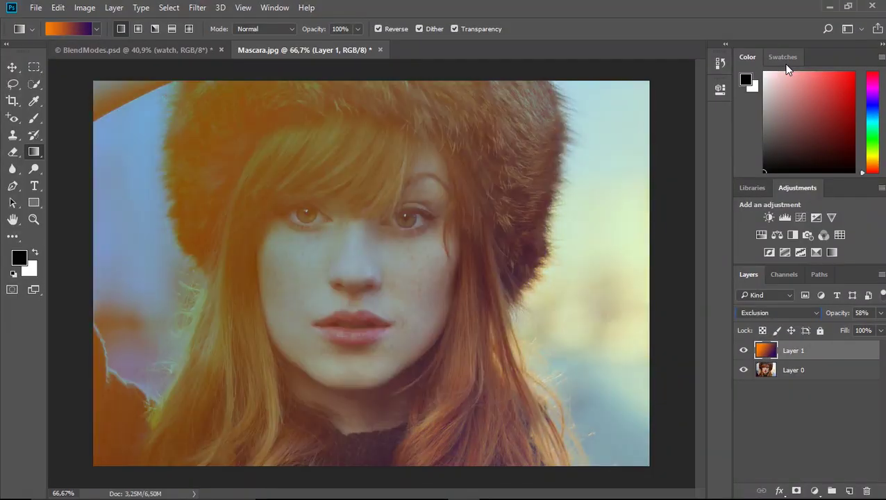
{"action": "key", "text": "Down"}
{"action": "key", "text": "Down"}
{"action": "key", "text": "Down"}
{"action": "key", "text": "Down"}
{"action": "key", "text": "Down"}
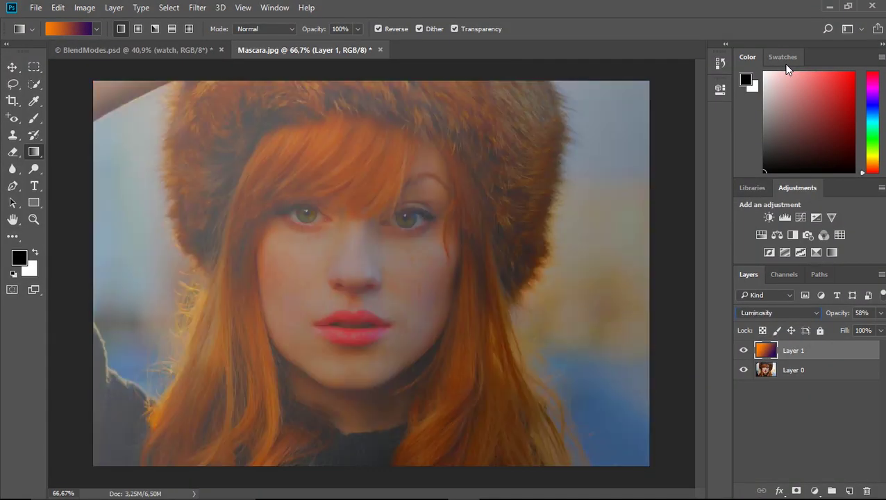
{"action": "key", "text": "Up"}
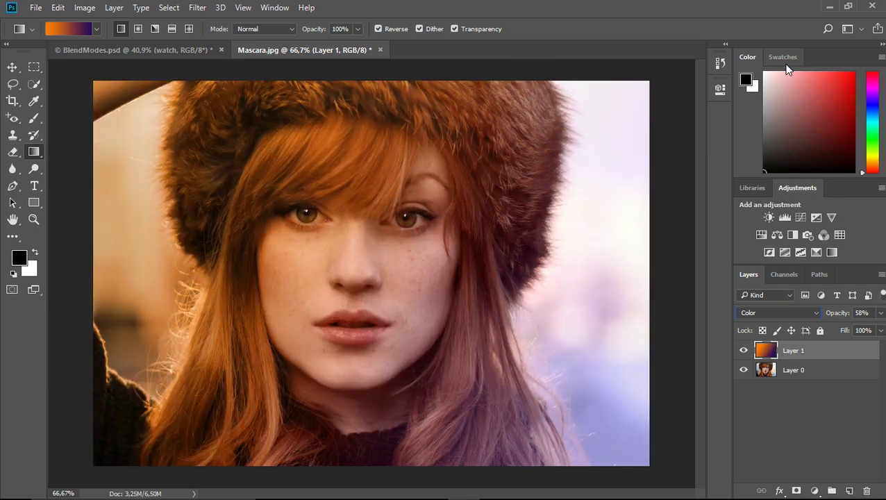
{"action": "key", "text": "Home"}
{"action": "left_click", "coordinate": [765, 310]}
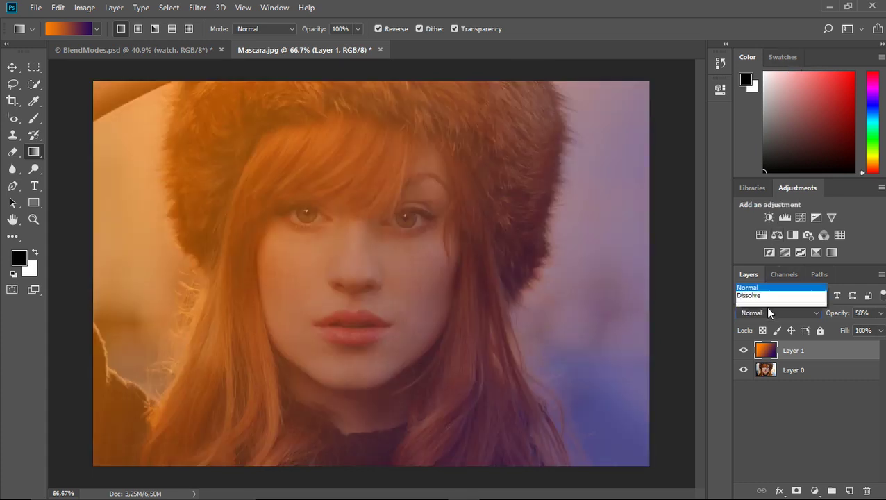
{"action": "left_click", "coordinate": [745, 138]}
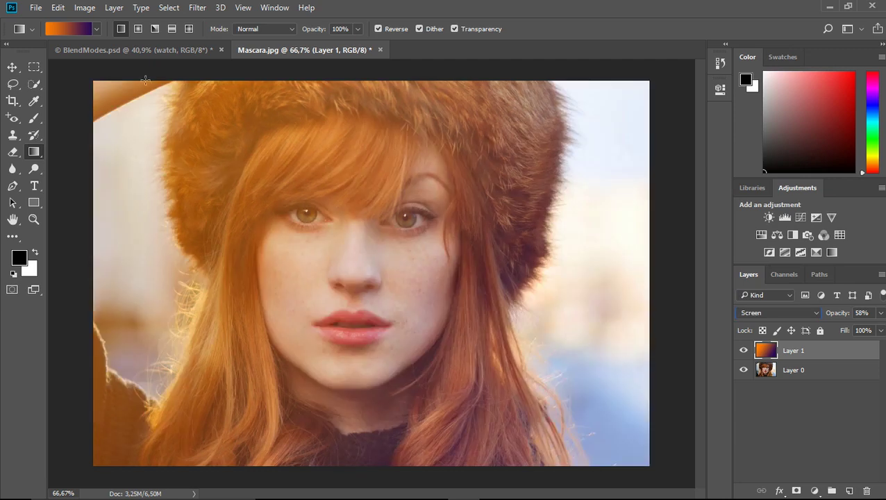
- Draw the Violet, Green, Orange preset gradient diagonally across the portrait on Layer 1, and undo it
{"action": "left_click", "coordinate": [71, 29]}
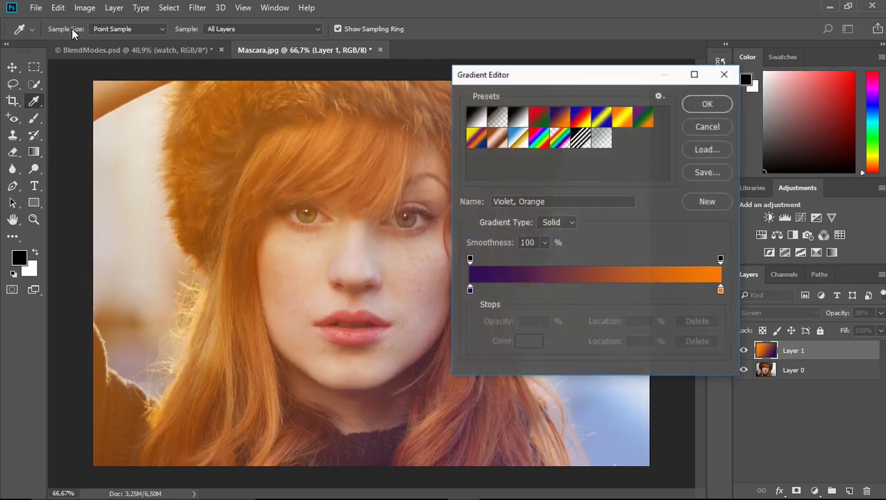
{"action": "left_click", "coordinate": [622, 117]}
{"action": "left_click", "coordinate": [539, 118]}
{"action": "left_click", "coordinate": [473, 124]}
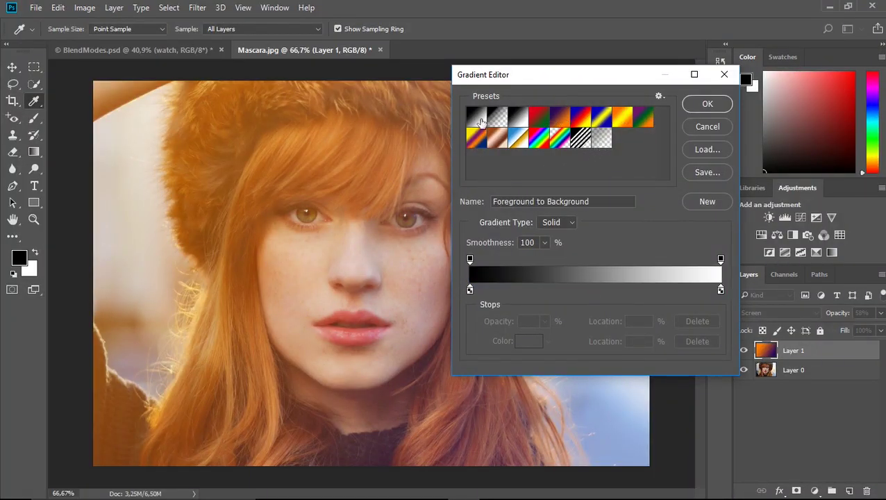
{"action": "left_click", "coordinate": [638, 117]}
{"action": "left_click", "coordinate": [708, 103]}
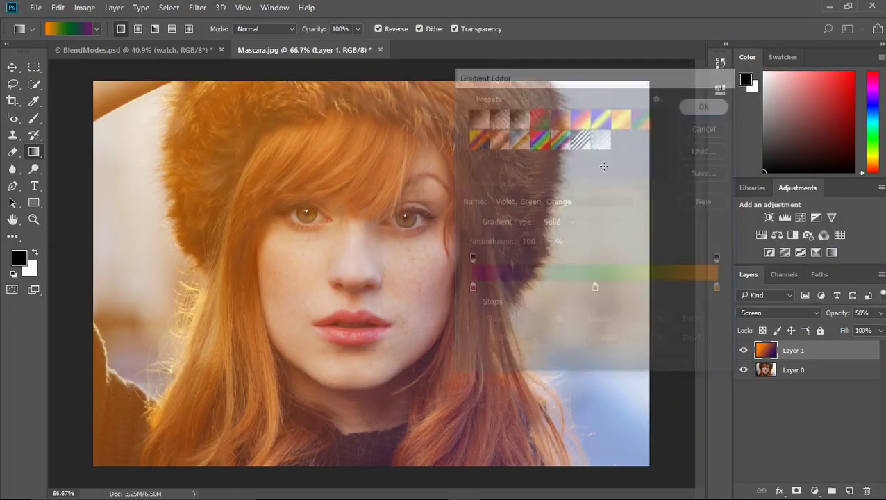
{"action": "left_click_drag", "start_coordinate": [306, 232], "coordinate": [616, 370]}
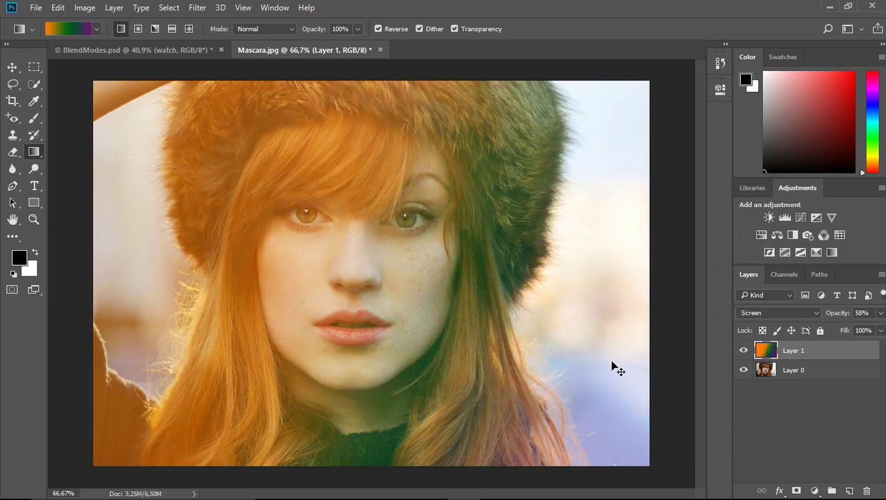
{"action": "key", "text": "ctrl+z"}
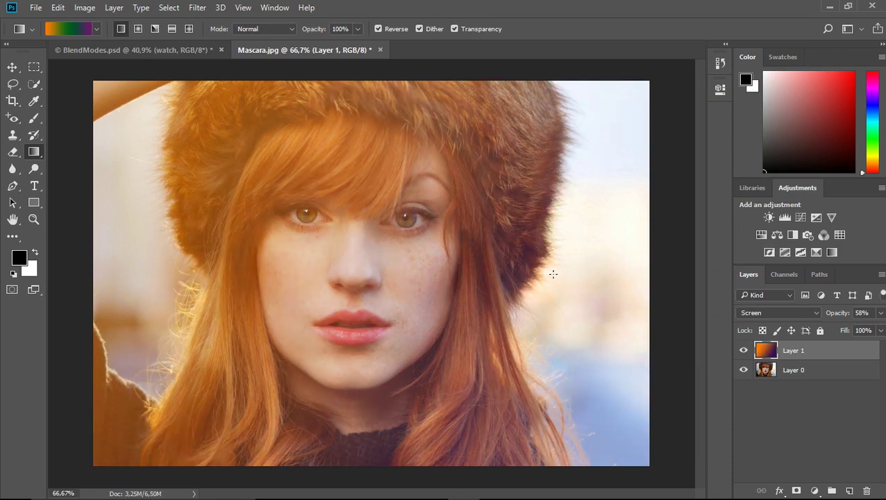
- Set Layer 1's blend mode to Normal and load the Foreground to Background preset in the Gradient Editor
{"action": "left_click", "coordinate": [774, 311]}
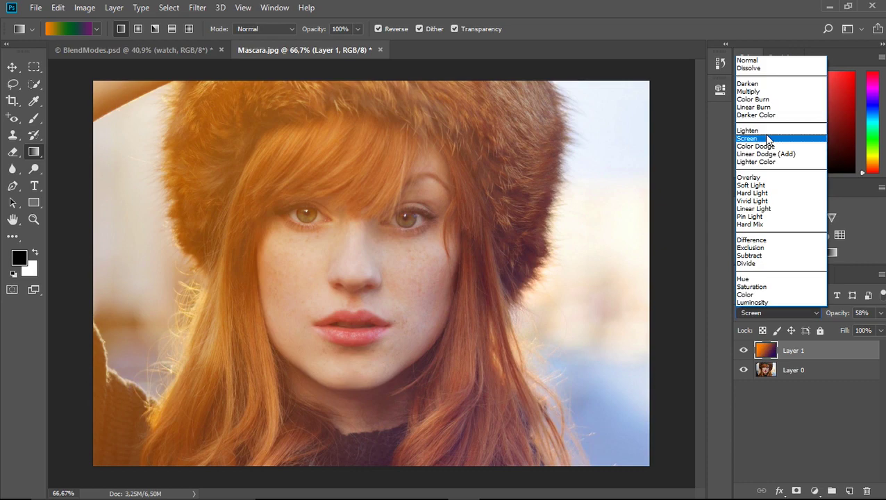
{"action": "left_click", "coordinate": [754, 59]}
{"action": "left_click", "coordinate": [85, 29]}
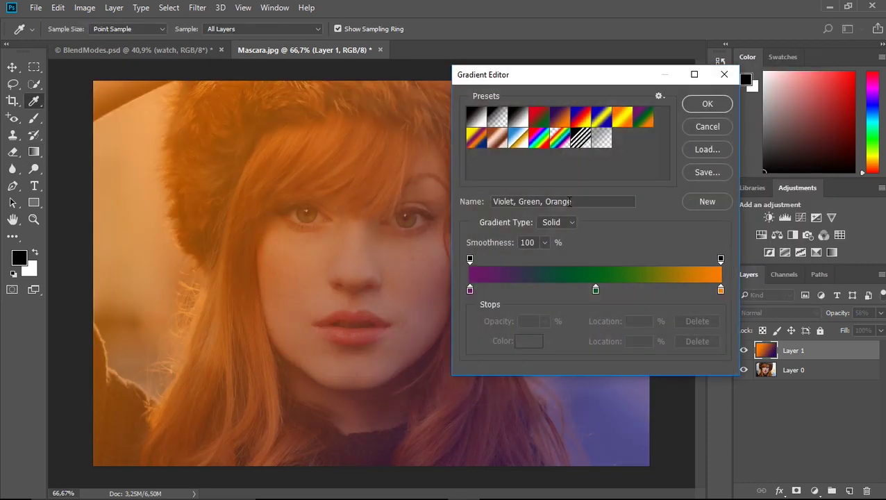
{"action": "left_click", "coordinate": [475, 120]}
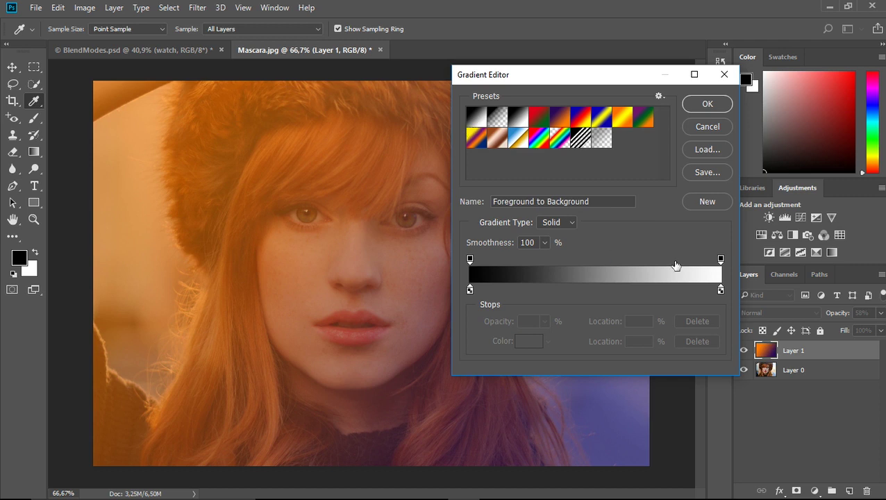
- Change the gradient's starting color stop at location 0% to blue #464fff
{"action": "left_click", "coordinate": [470, 289]}
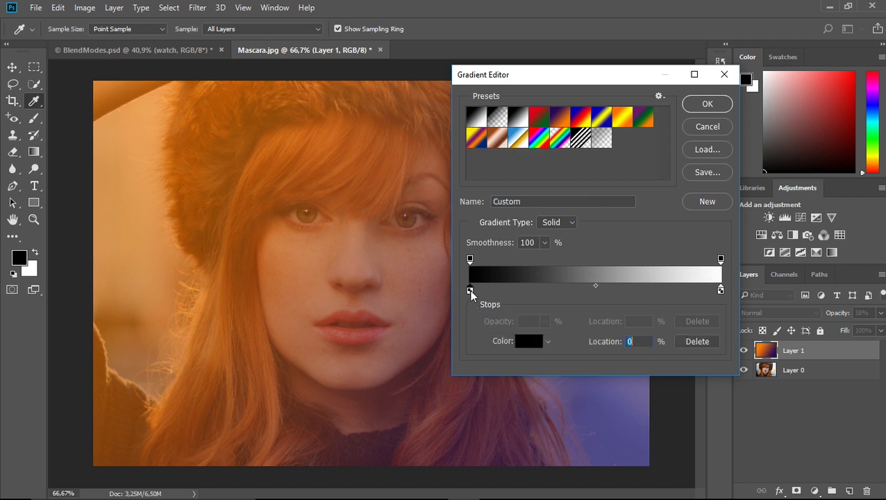
{"action": "left_click", "coordinate": [721, 291]}
{"action": "left_click", "coordinate": [471, 289]}
{"action": "left_click", "coordinate": [529, 343]}
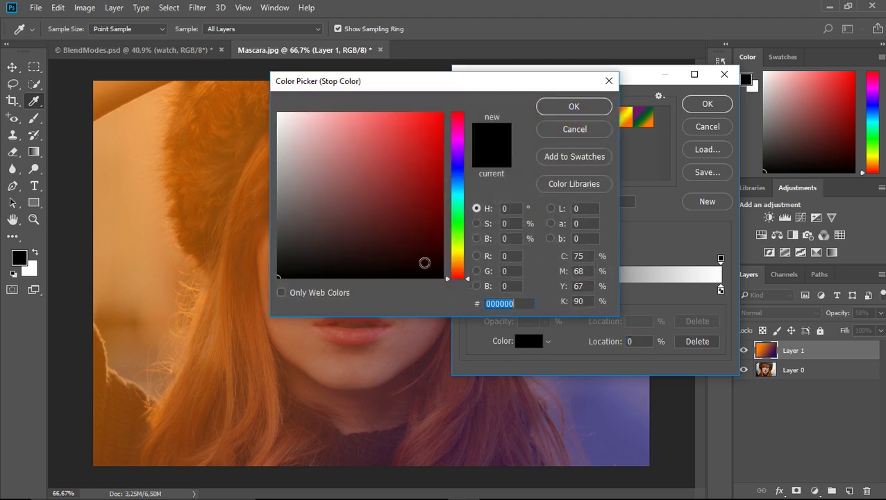
{"action": "left_click", "coordinate": [458, 167]}
{"action": "mouse_move", "coordinate": [436, 111]}
{"action": "left_mouse_down"}
{"action": "mouse_move", "coordinate": [404, 121]}
{"action": "mouse_move", "coordinate": [374, 110]}
{"action": "mouse_move", "coordinate": [398, 114]}
{"action": "left_mouse_up"}
{"action": "left_click_drag", "start_coordinate": [468, 167], "coordinate": [467, 170]}
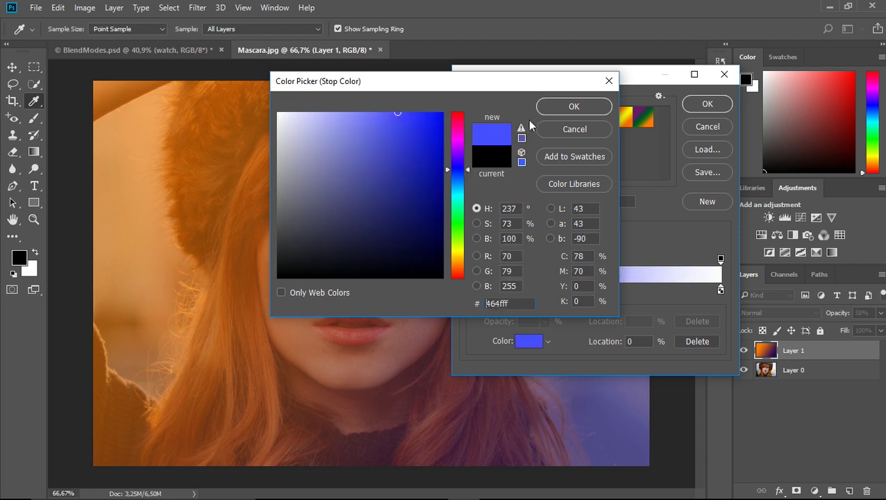
{"action": "left_click", "coordinate": [560, 105]}
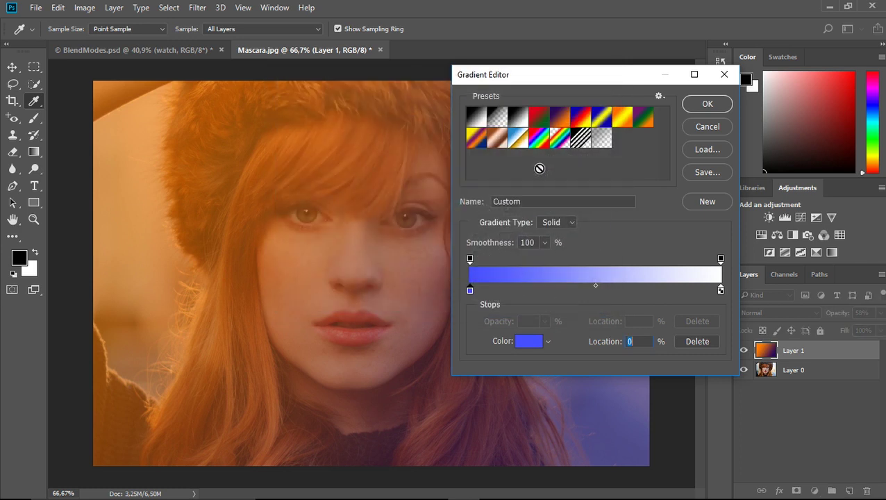
- Change the gradient's end color stop at location 100% to teal #039185
{"action": "left_click", "coordinate": [721, 290]}
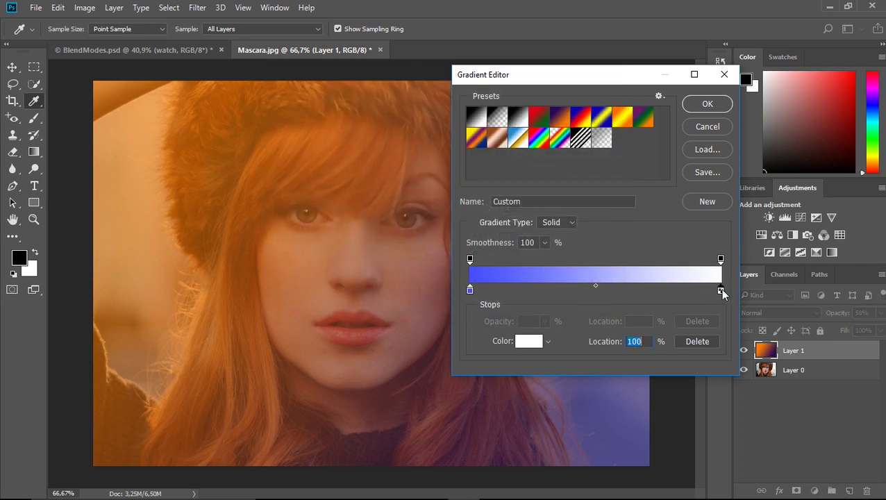
{"action": "left_click", "coordinate": [525, 342]}
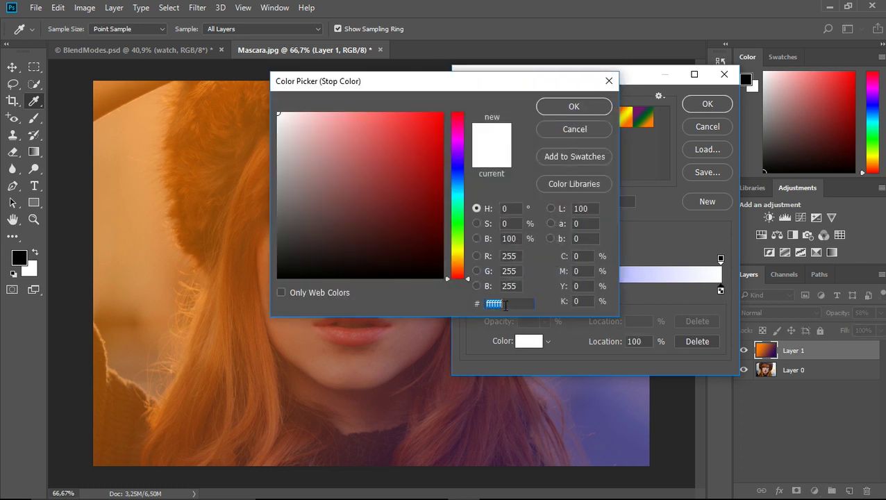
{"action": "left_click", "coordinate": [461, 198]}
{"action": "left_click", "coordinate": [435, 210]}
{"action": "mouse_move", "coordinate": [436, 209]}
{"action": "left_mouse_down"}
{"action": "mouse_move", "coordinate": [438, 175]}
{"action": "mouse_move", "coordinate": [440, 184]}
{"action": "left_mouse_up"}
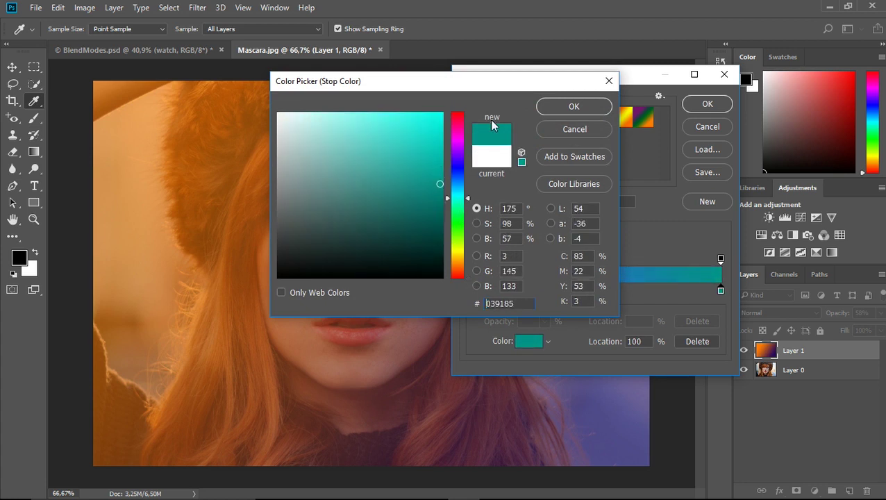
{"action": "left_click_drag", "start_coordinate": [500, 81], "coordinate": [332, 47]}
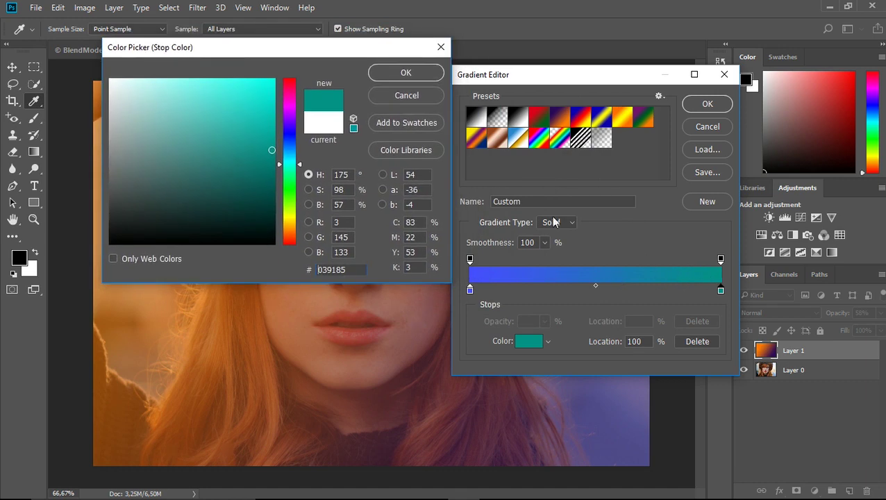
{"action": "left_click", "coordinate": [391, 78]}
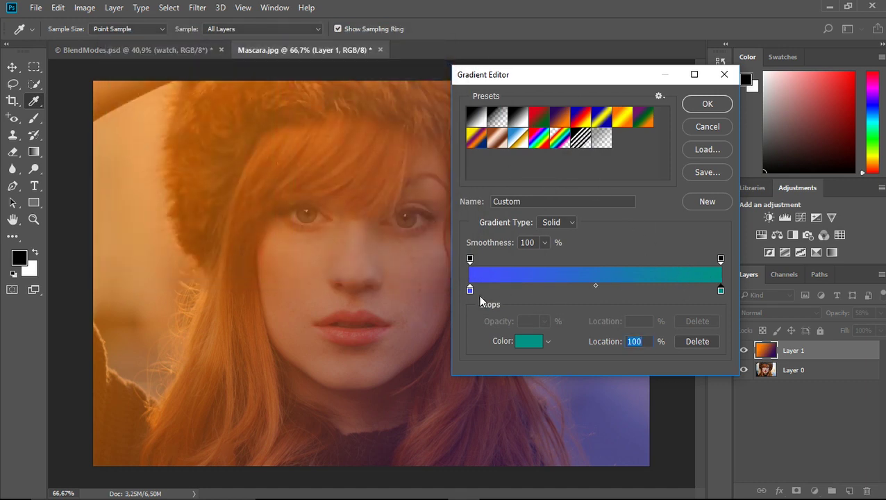
- Add a white color stop between the blue and teal stops and move it to location 51%
{"action": "left_click", "coordinate": [581, 290]}
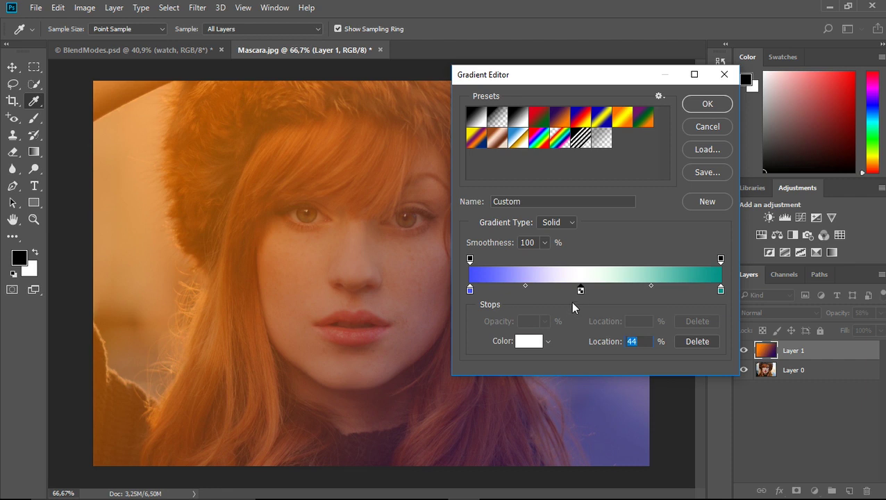
{"action": "left_click_drag", "start_coordinate": [581, 293], "coordinate": [598, 293]}
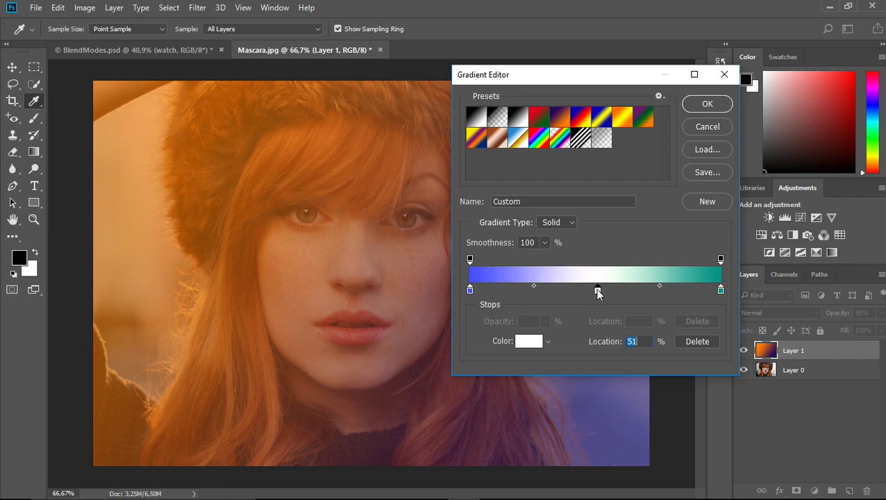
- Change the gradient's middle color stop at location 51% to mint green #8af9d0
{"action": "double_click", "coordinate": [598, 291]}
{"action": "left_click", "coordinate": [291, 173]}
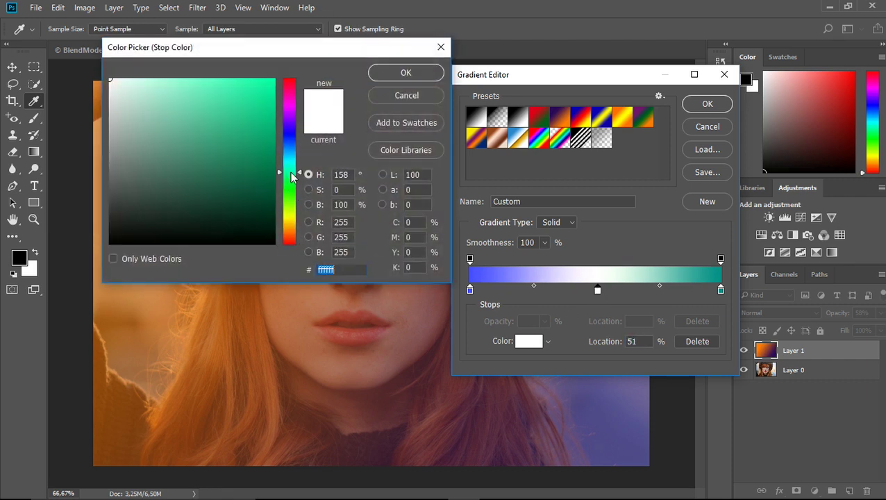
{"action": "left_click_drag", "start_coordinate": [250, 146], "coordinate": [183, 82]}
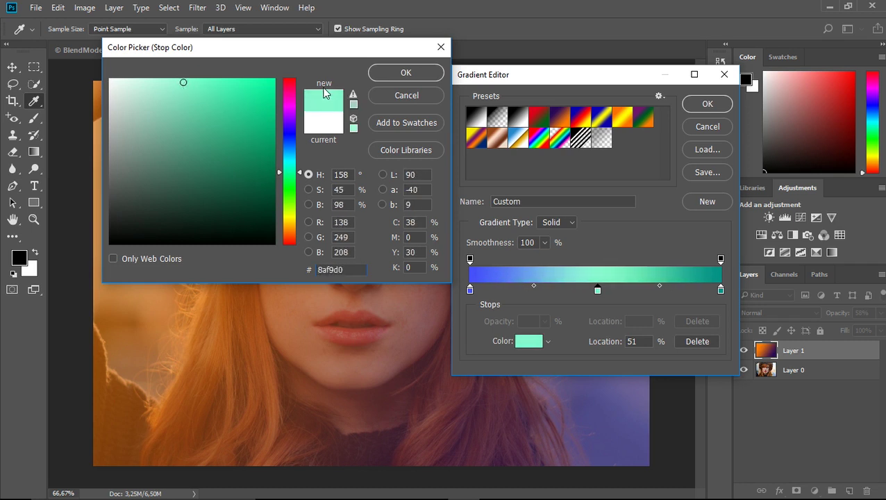
{"action": "left_click", "coordinate": [403, 73]}
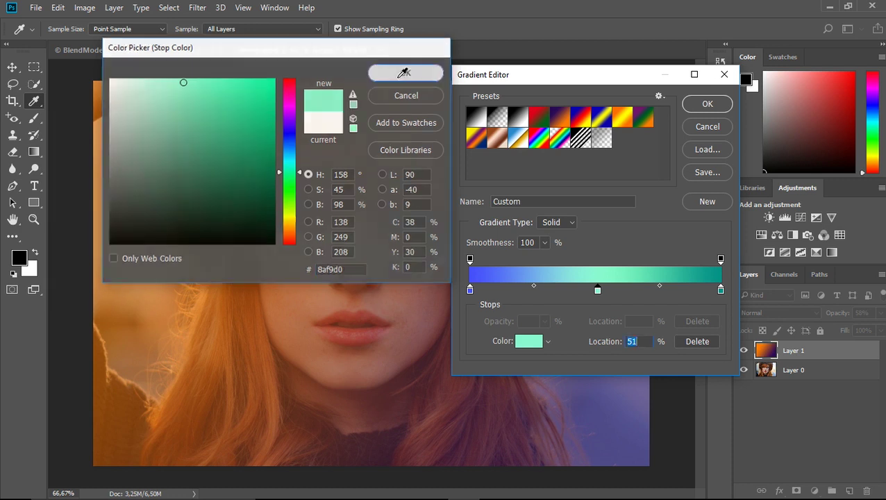
- Add extra color stops between the mint and teal stops, such as at 67% and 70%, and remove each one again
{"action": "left_click_drag", "start_coordinate": [599, 291], "coordinate": [586, 291]}
{"action": "left_click", "coordinate": [638, 291]}
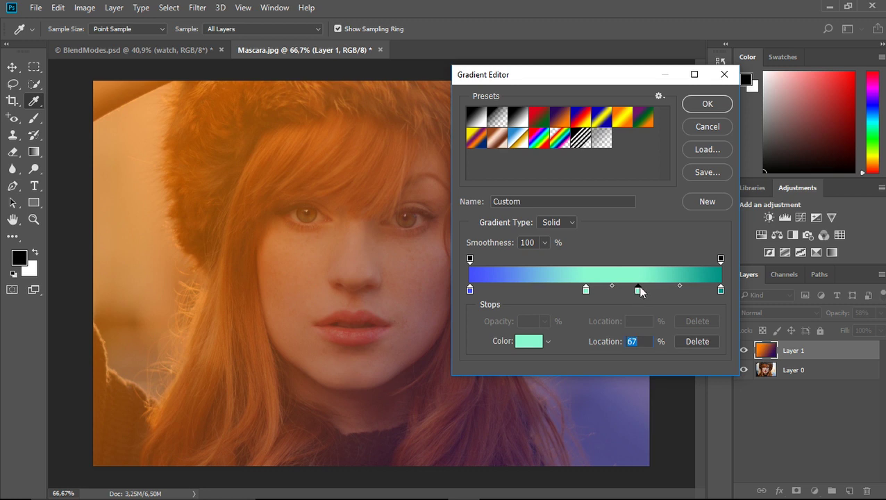
{"action": "left_click_drag", "start_coordinate": [637, 292], "coordinate": [634, 297]}
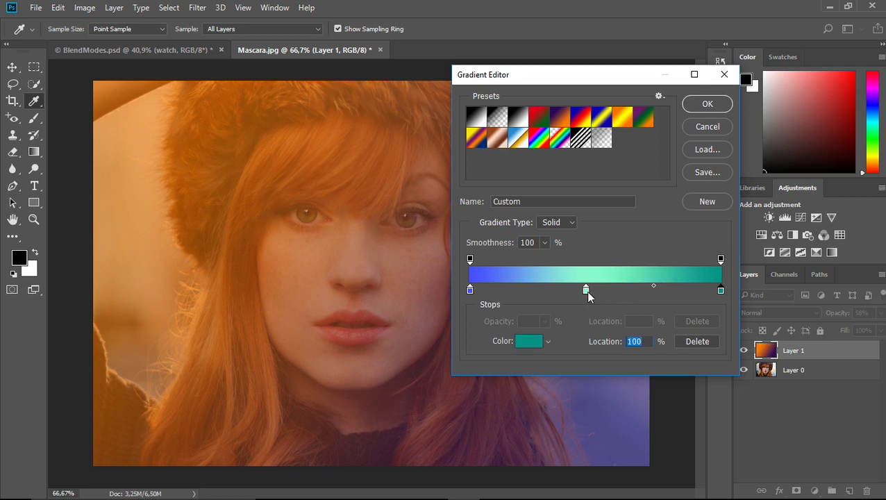
{"action": "left_click", "coordinate": [646, 292]}
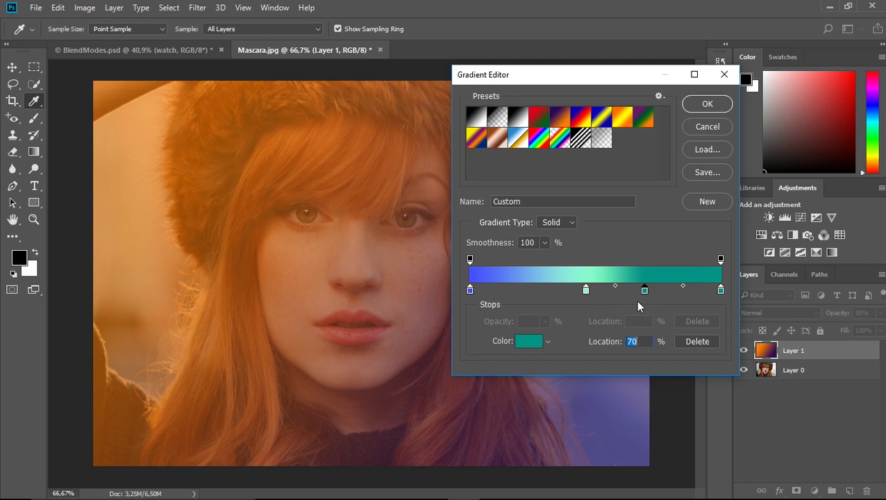
{"action": "left_click", "coordinate": [699, 341]}
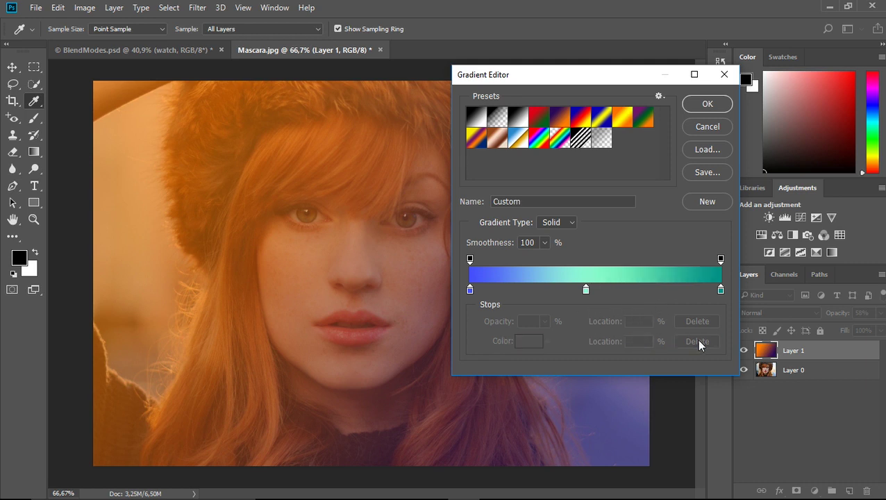
{"action": "left_click", "coordinate": [646, 293]}
{"action": "left_click_drag", "start_coordinate": [647, 292], "coordinate": [649, 312]}
{"action": "left_click", "coordinate": [637, 292]}
{"action": "left_click_drag", "start_coordinate": [637, 292], "coordinate": [637, 307]}
- Move the mint stop back to the middle of the gradient and set the midpoint between blue and mint to 50%
{"action": "mouse_move", "coordinate": [586, 292]}
{"action": "left_mouse_down"}
{"action": "mouse_move", "coordinate": [648, 293]}
{"action": "mouse_move", "coordinate": [534, 294]}
{"action": "mouse_move", "coordinate": [657, 301]}
{"action": "mouse_move", "coordinate": [531, 295]}
{"action": "mouse_move", "coordinate": [677, 295]}
{"action": "mouse_move", "coordinate": [595, 295]}
{"action": "left_mouse_up"}
{"action": "left_click", "coordinate": [533, 285]}
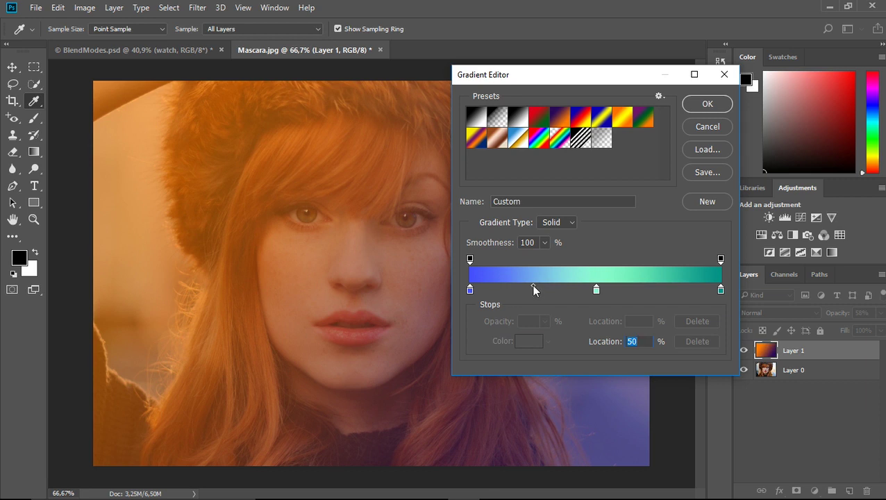
{"action": "left_click_drag", "start_coordinate": [532, 286], "coordinate": [497, 286]}
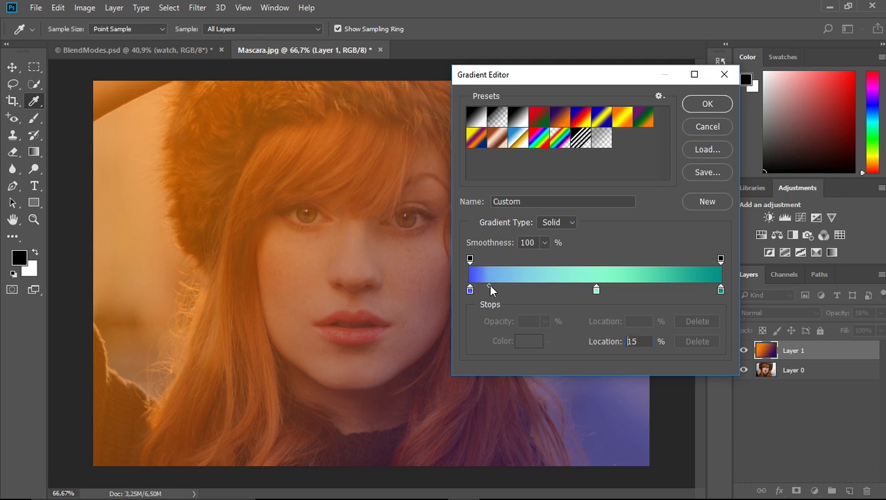
{"action": "left_click_drag", "start_coordinate": [489, 285], "coordinate": [528, 286]}
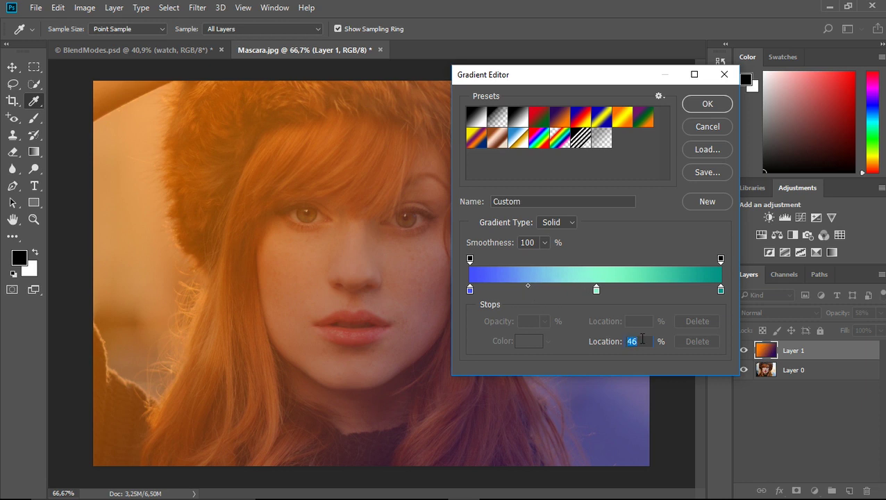
{"action": "type", "text": "50"}
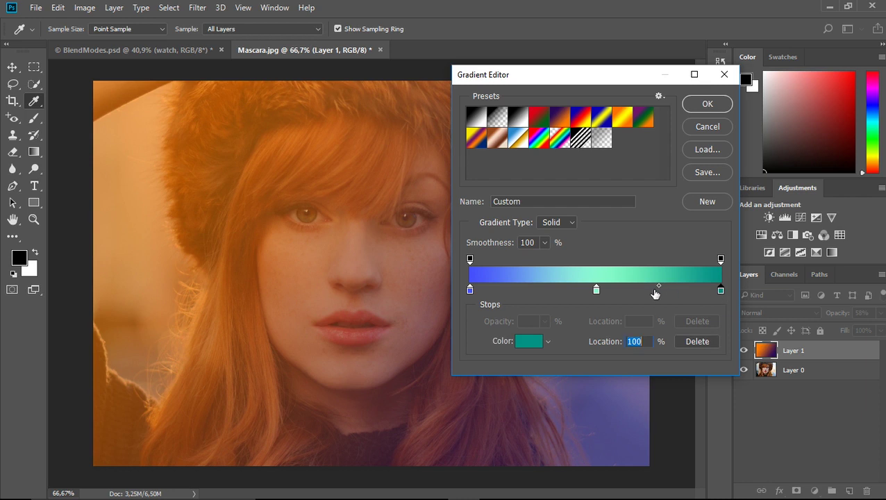
{"action": "mouse_move", "coordinate": [659, 286]}
{"action": "left_mouse_down"}
{"action": "mouse_move", "coordinate": [689, 285]}
{"action": "mouse_move", "coordinate": [621, 287]}
{"action": "mouse_move", "coordinate": [669, 287]}
{"action": "mouse_move", "coordinate": [659, 287]}
{"action": "left_mouse_up"}
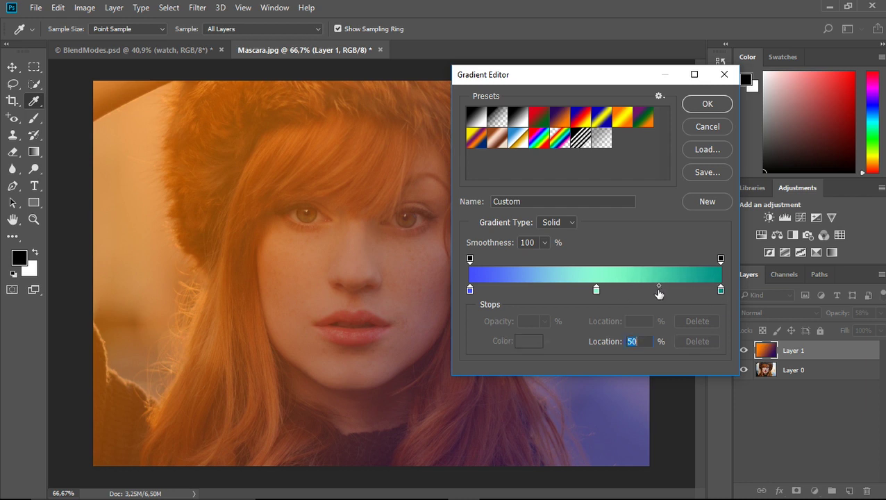
- Accept the custom gradient and draw it on Layer 1 diagonally from the portrait's lower right to its upper left
{"action": "left_click", "coordinate": [705, 103]}
{"action": "left_click_drag", "start_coordinate": [331, 230], "coordinate": [658, 435]}
{"action": "left_click_drag", "start_coordinate": [558, 373], "coordinate": [180, 129]}
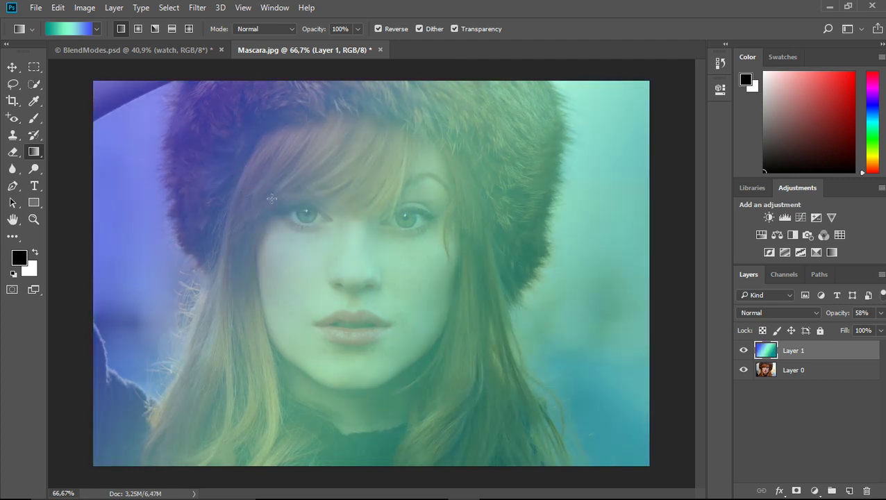
- Raise Layer 1's opacity to 100%
{"action": "left_click", "coordinate": [768, 313]}
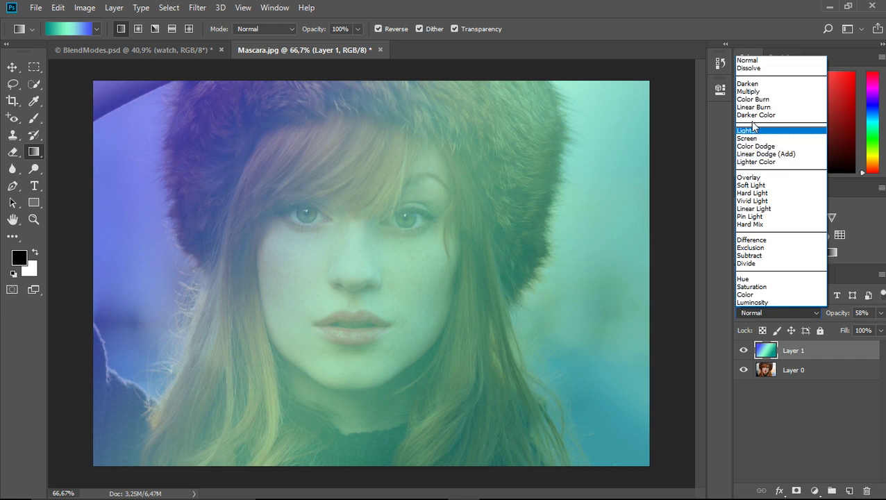
{"action": "left_click", "coordinate": [834, 405]}
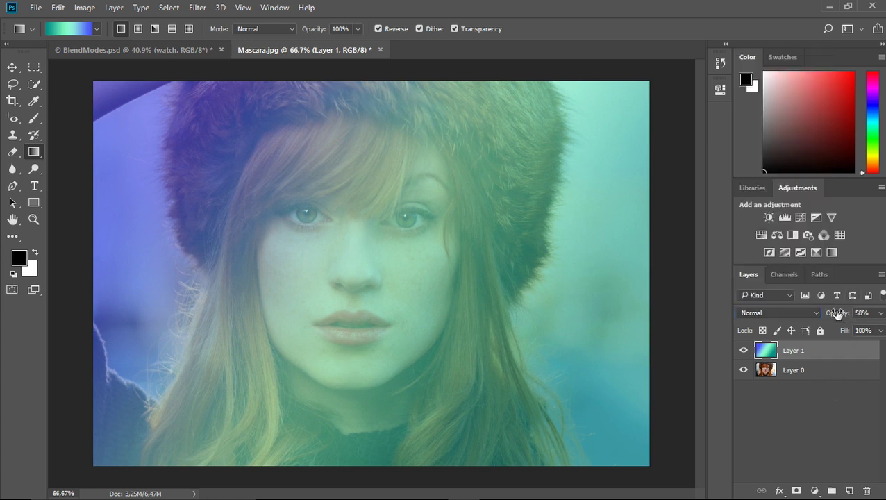
{"action": "left_click_drag", "start_coordinate": [837, 314], "coordinate": [877, 314]}
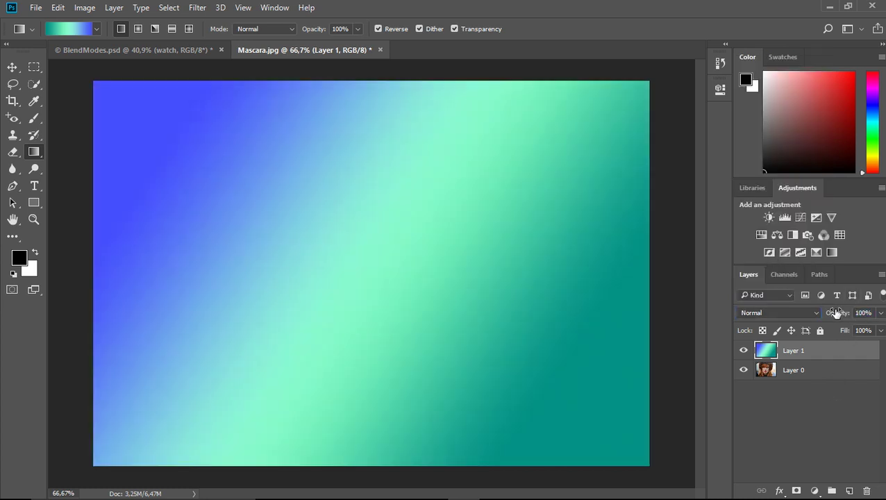
- Try the Multiply, Overlay and Screen blend modes on Layer 1 one after another
{"action": "left_click", "coordinate": [753, 311]}
{"action": "left_click", "coordinate": [747, 94]}
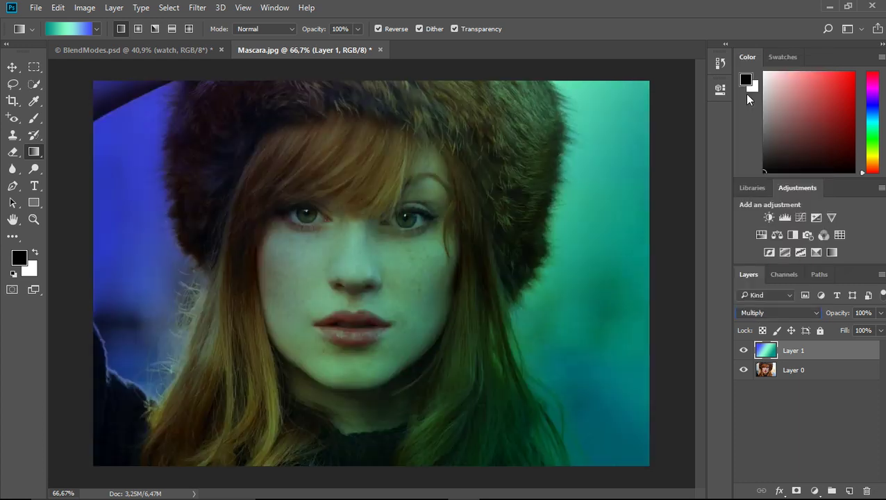
{"action": "left_click", "coordinate": [750, 312]}
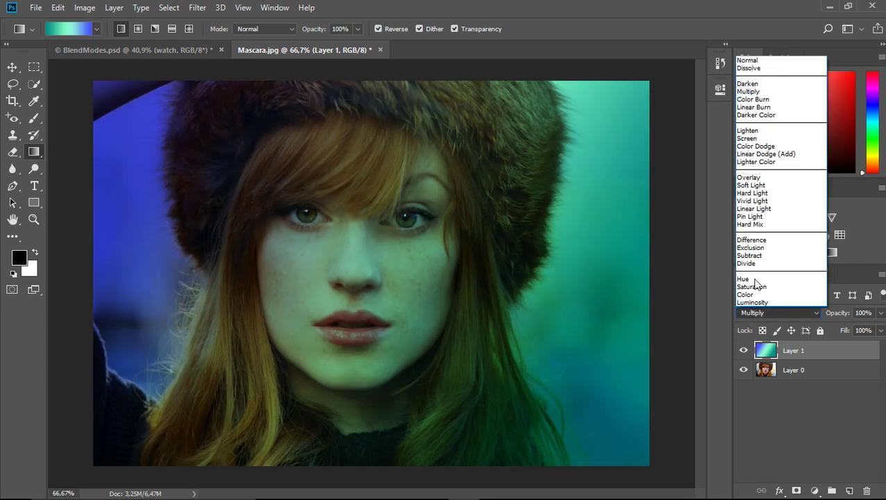
{"action": "left_click", "coordinate": [749, 177]}
{"action": "left_click", "coordinate": [766, 313]}
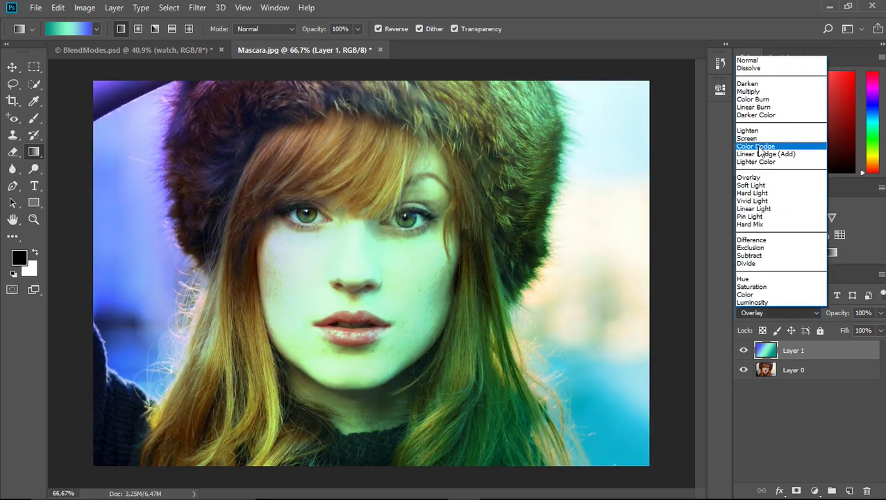
{"action": "left_click", "coordinate": [755, 139]}
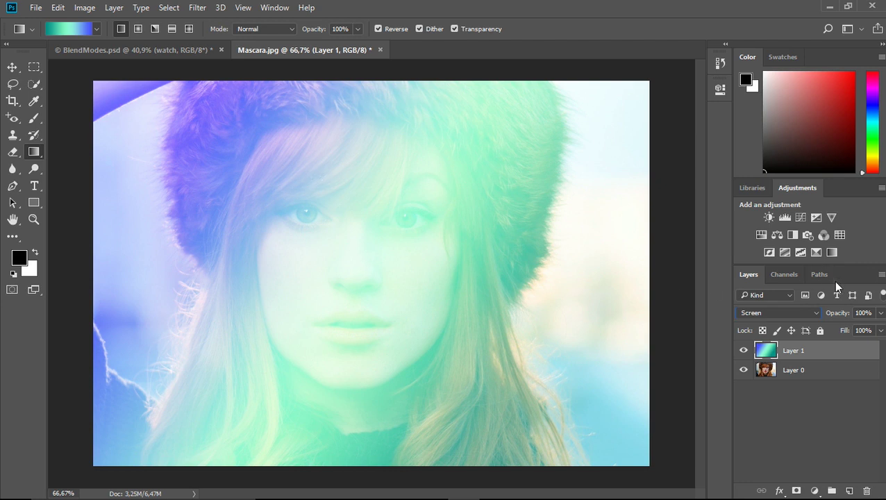
- Cycle Layer 1 through the remaining blend modes after Screen, past Luminosity, until it is back at Normal
{"action": "key", "text": "Down"}
{"action": "key", "text": "Down"}
{"action": "key", "text": "Down"}
{"action": "key", "text": "Down"}
{"action": "key", "text": "Down"}
{"action": "key", "text": "Down"}
{"action": "key", "text": "Down"}
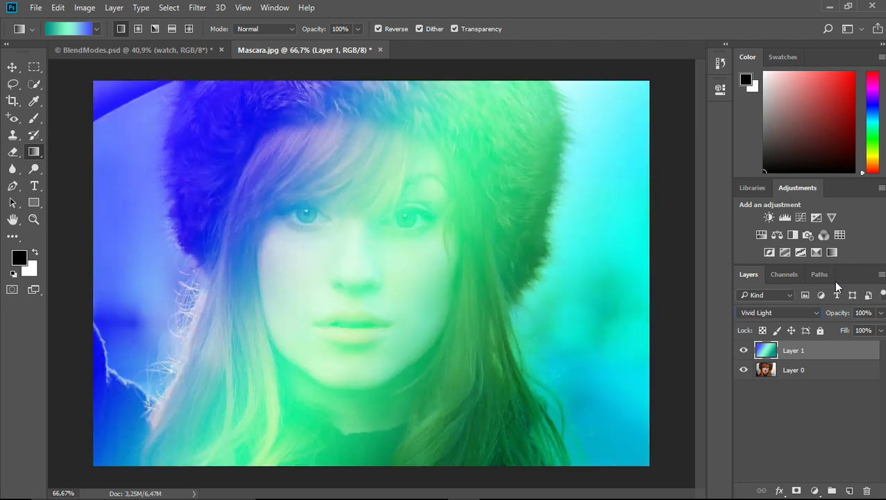
{"action": "key", "text": "Down"}
{"action": "key", "text": "Down"}
{"action": "key", "text": "Down"}
{"action": "key", "text": "Down"}
{"action": "key", "text": "Down"}
{"action": "key", "text": "Down"}
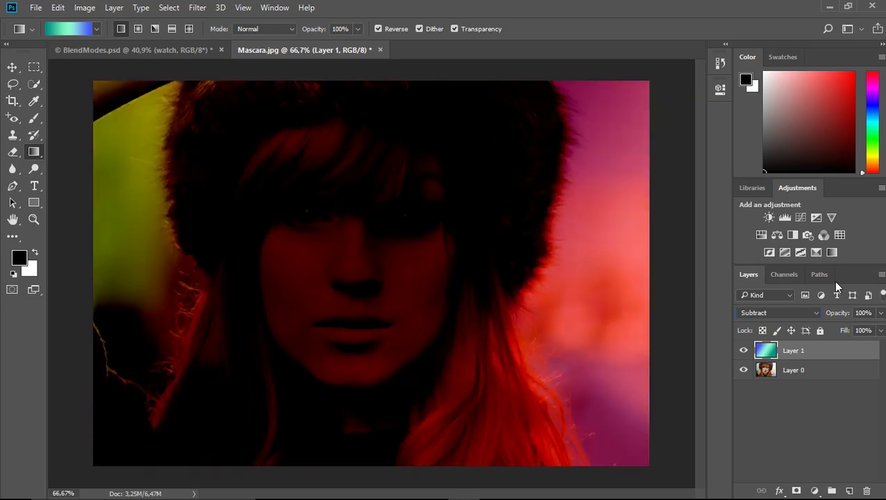
{"action": "key", "text": "Down"}
{"action": "key", "text": "Down"}
{"action": "key", "text": "Down"}
{"action": "key", "text": "Down"}
{"action": "key", "text": "Down"}
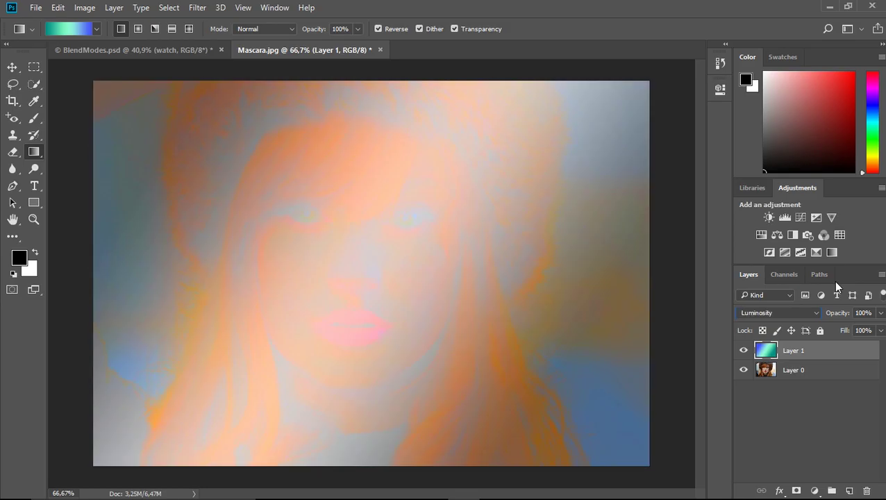
{"action": "key", "text": "Down"}
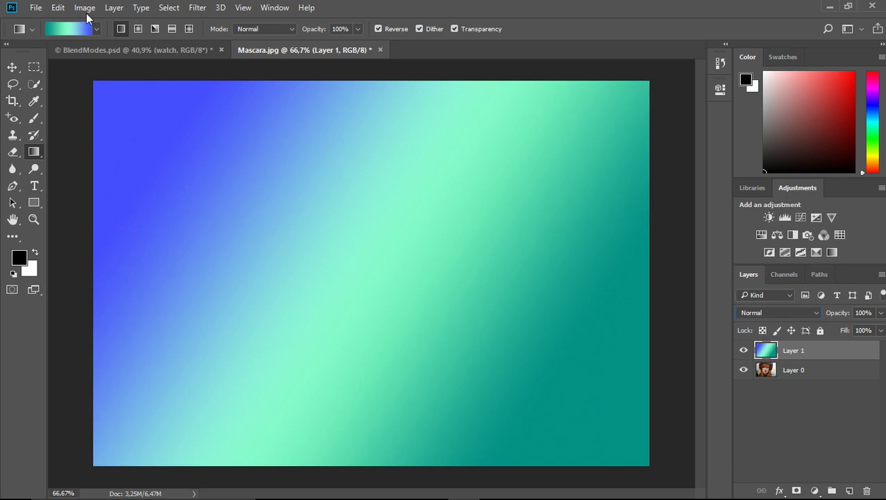
- Reorder the custom gradient's color stops so mint sits at 0% and blue near the middle, keeping teal at the end
{"action": "left_click", "coordinate": [76, 29]}
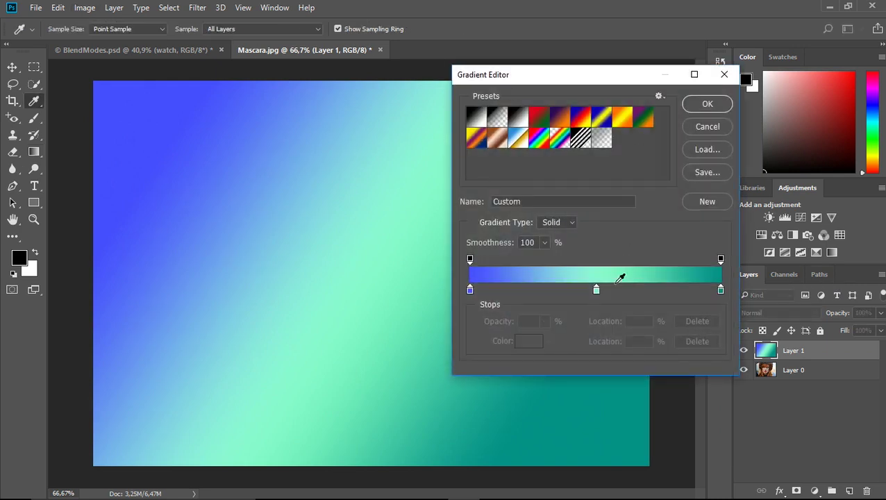
{"action": "left_click_drag", "start_coordinate": [470, 289], "coordinate": [447, 294]}
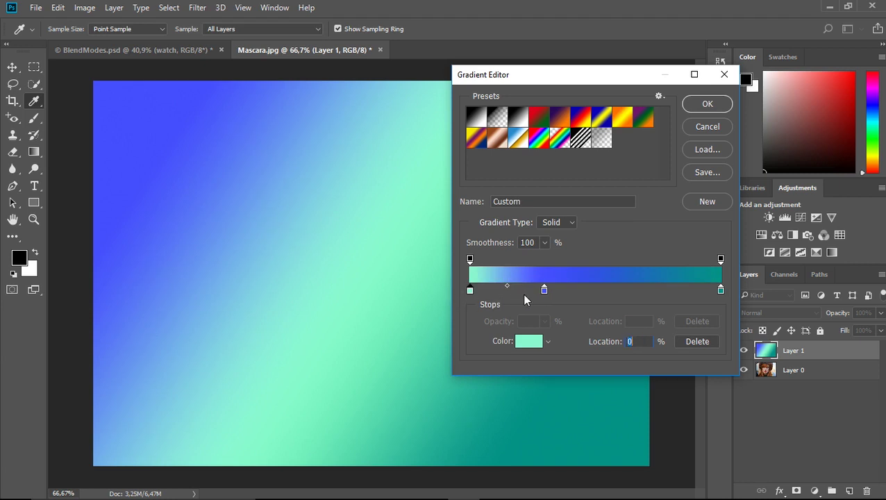
{"action": "left_click_drag", "start_coordinate": [545, 291], "coordinate": [590, 295]}
{"action": "left_click", "coordinate": [700, 104]}
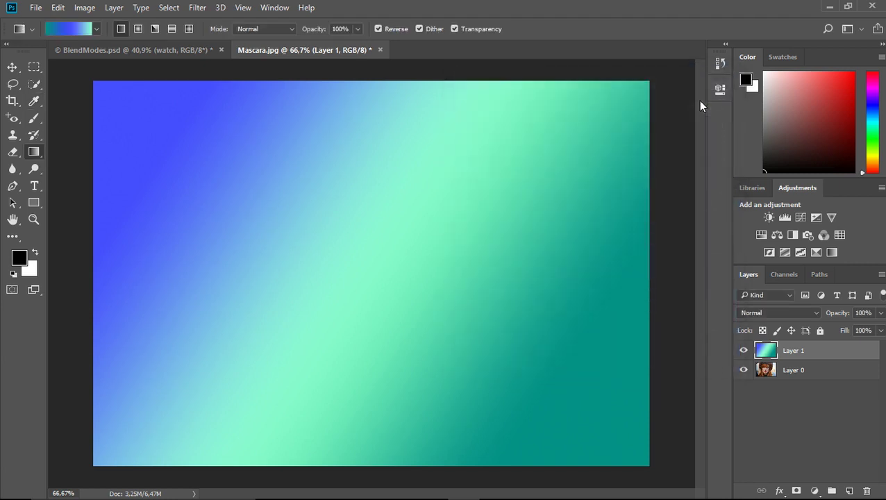
- Draw the reordered gradient diagonally across Layer 1 and set the layer's blend mode to Screen
{"action": "left_click_drag", "start_coordinate": [182, 154], "coordinate": [479, 319]}
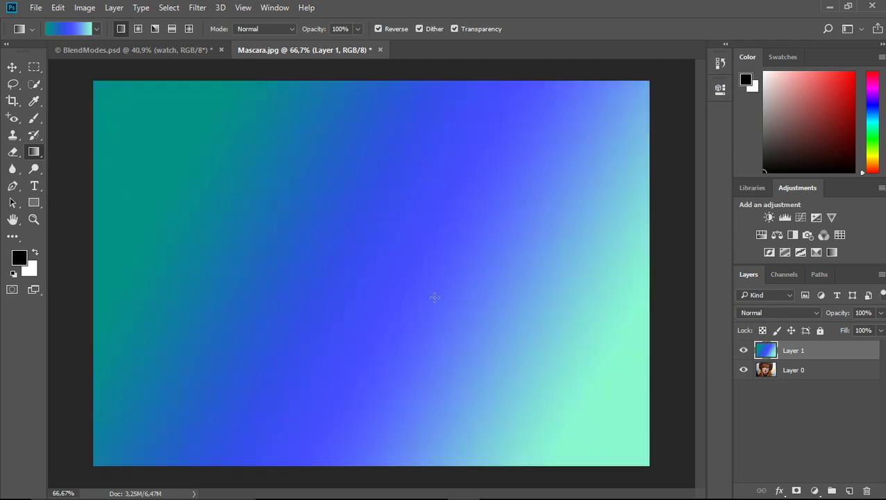
{"action": "left_click", "coordinate": [771, 313]}
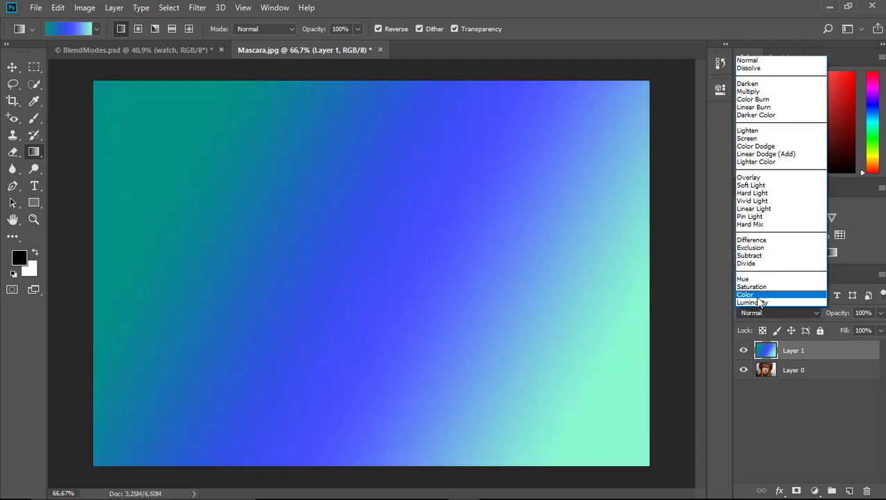
{"action": "left_click", "coordinate": [750, 144]}
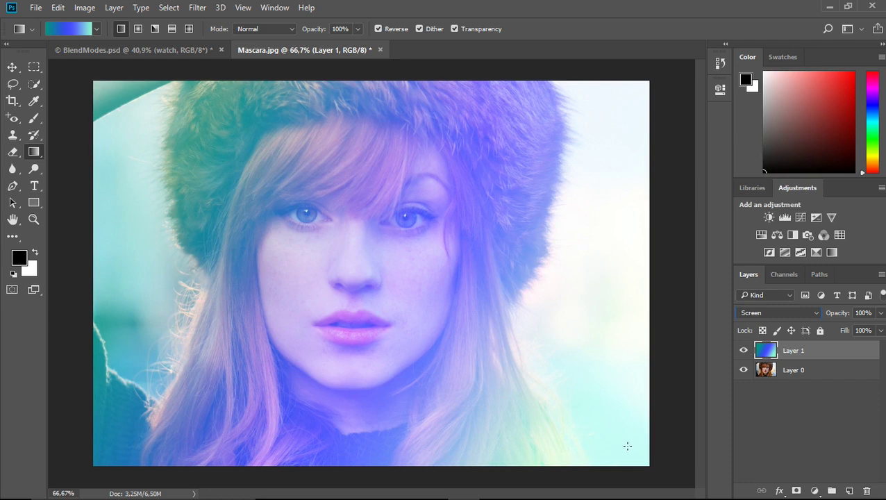
- Lower Layer 1's opacity to 48% and redraw the gradient from the portrait's upper left to its lower right
{"action": "left_click_drag", "start_coordinate": [174, 134], "coordinate": [639, 455]}
{"action": "left_click_drag", "start_coordinate": [840, 315], "coordinate": [816, 324]}
{"action": "left_click_drag", "start_coordinate": [243, 181], "coordinate": [600, 455]}
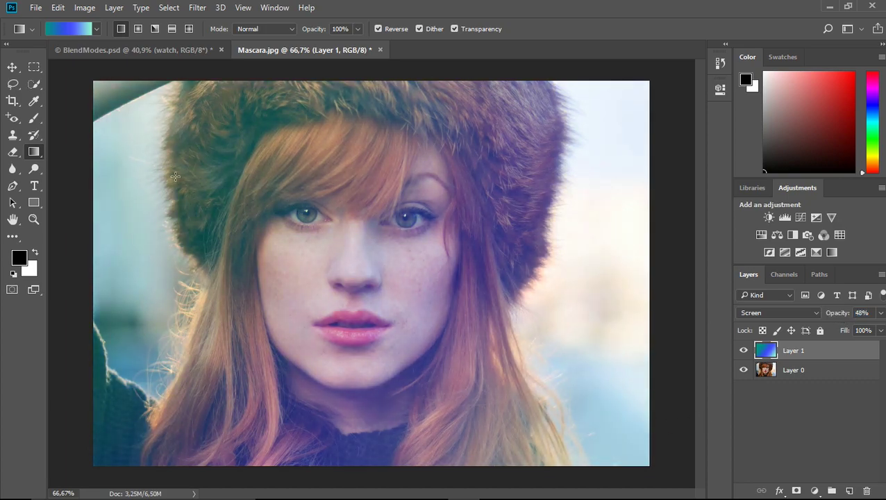
{"action": "left_click_drag", "start_coordinate": [201, 129], "coordinate": [630, 441]}
- Switch to BlendModes.psd to view the blend modes available for the watch layer, then return to Mascara.jpg
{"action": "left_click", "coordinate": [186, 49]}
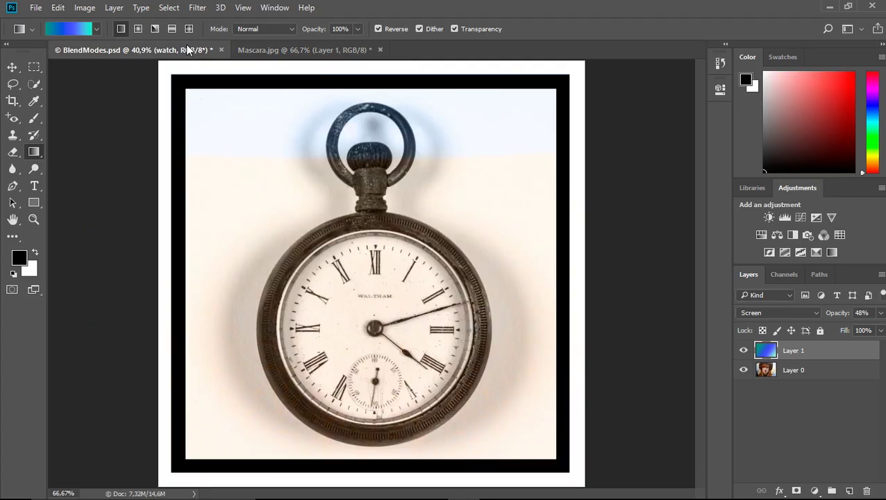
{"action": "left_click", "coordinate": [759, 313]}
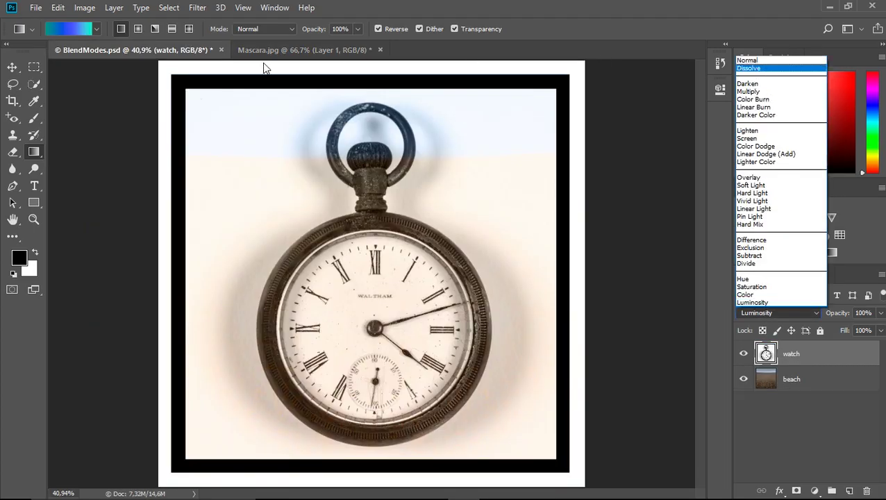
{"action": "left_click", "coordinate": [267, 52]}
{"action": "left_click", "coordinate": [271, 51]}
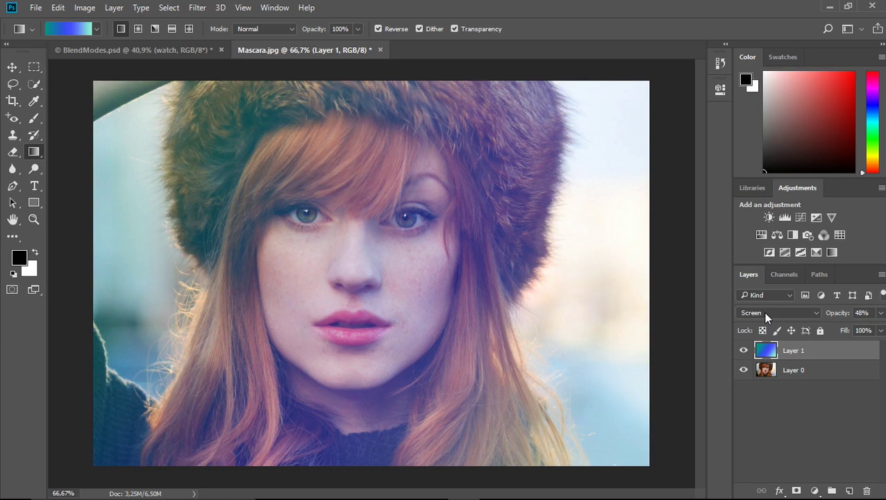
- Add a new layer and draw the Violet, Orange preset gradient diagonally so orange fills the upper right and violet the lower left
{"action": "left_click", "coordinate": [849, 492]}
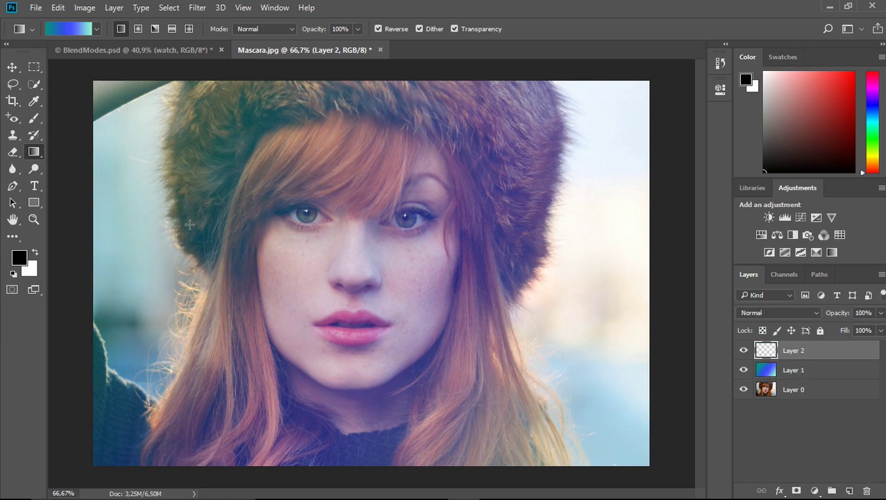
{"action": "left_click", "coordinate": [75, 27]}
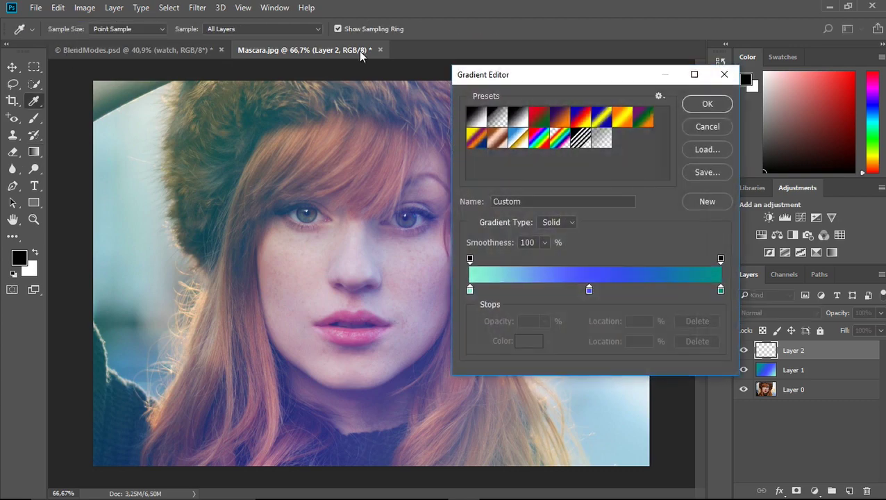
{"action": "left_click", "coordinate": [562, 119]}
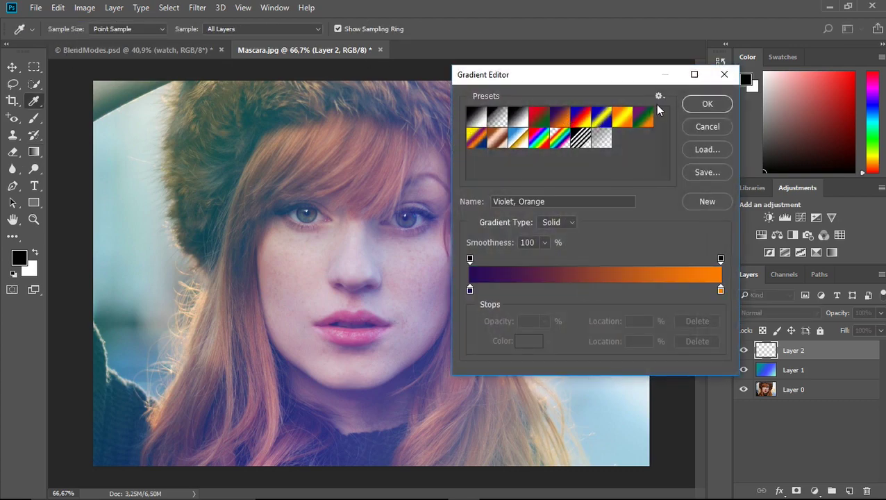
{"action": "left_click", "coordinate": [707, 104]}
{"action": "left_click_drag", "start_coordinate": [332, 293], "coordinate": [609, 110]}
{"action": "left_click_drag", "start_coordinate": [455, 180], "coordinate": [169, 376]}
- Set Layer 2's blend mode to Screen and its opacity to 54%
{"action": "left_click", "coordinate": [772, 309]}
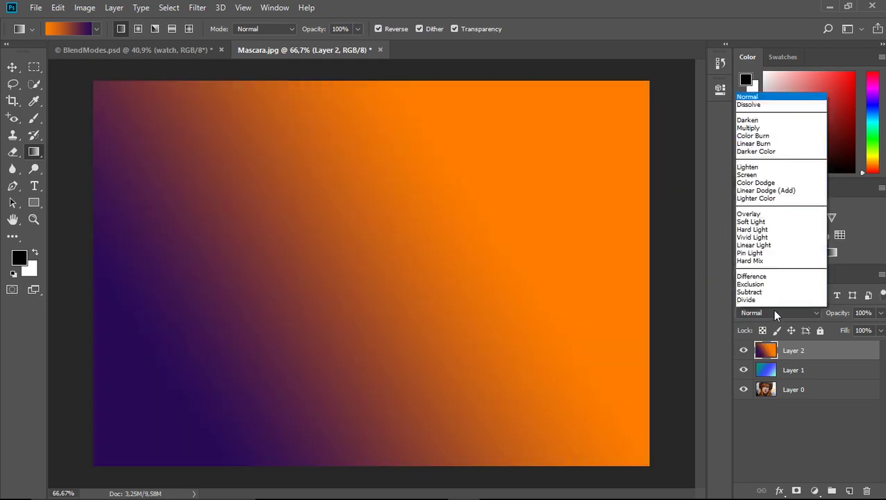
{"action": "left_click", "coordinate": [760, 139]}
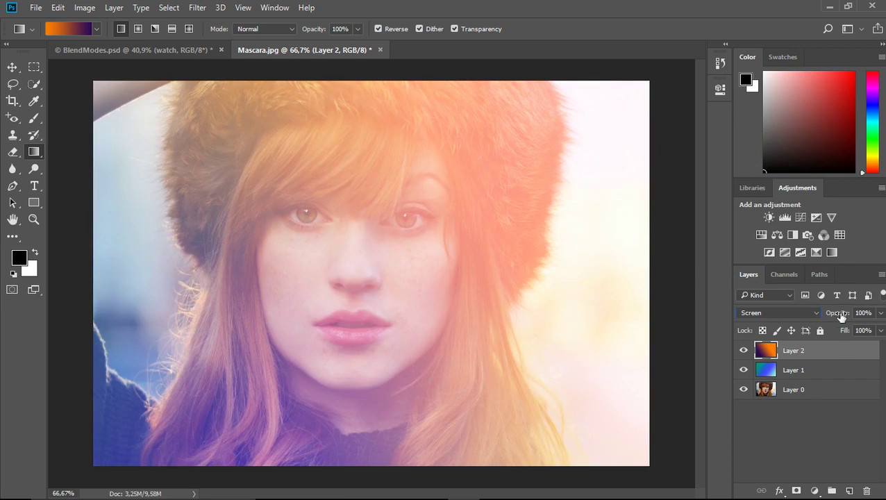
{"action": "left_click_drag", "start_coordinate": [831, 313], "coordinate": [816, 324]}
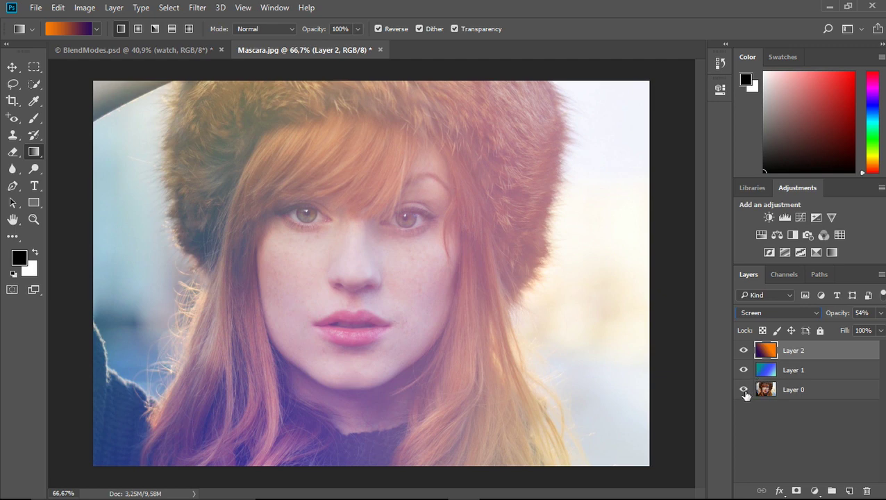
- Deselect the layers, view the watch image in BlendModes.psd, and return to Mascara.jpg
{"action": "key", "text": "shift+alt+n"}
{"action": "left_click", "coordinate": [801, 409]}
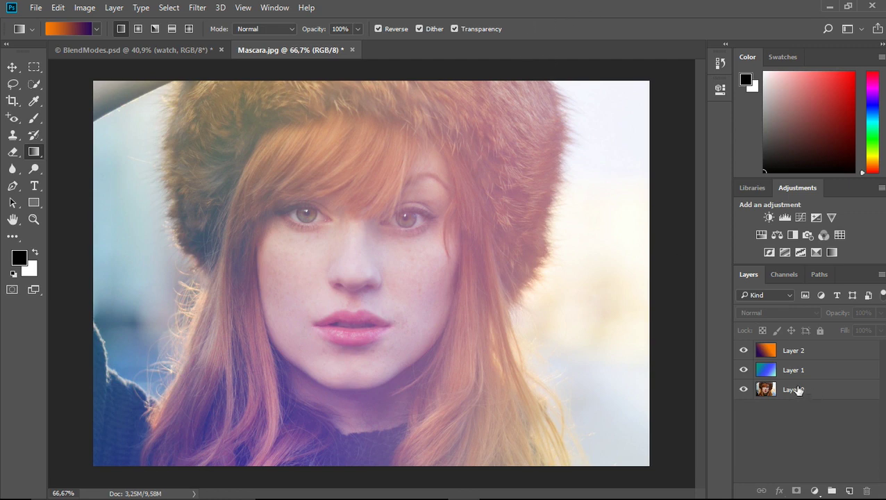
{"action": "left_click_drag", "start_coordinate": [767, 350], "coordinate": [323, 190]}
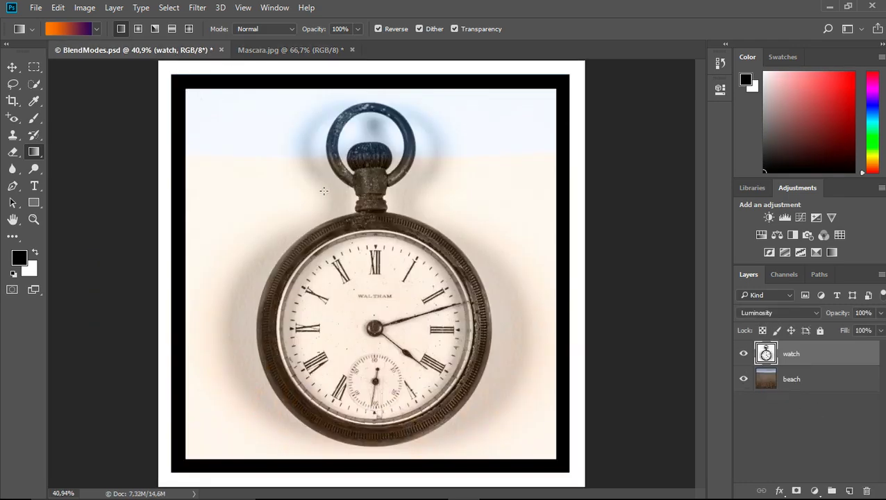
{"action": "left_click", "coordinate": [267, 51]}
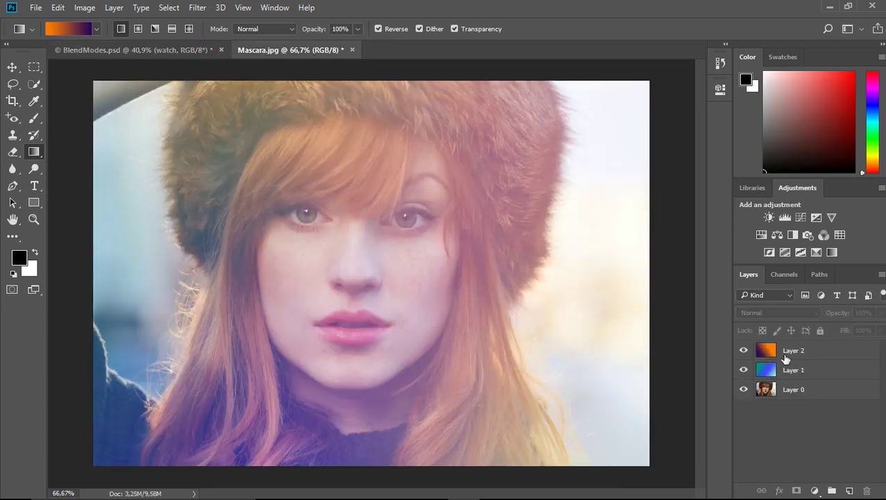
- Brush a black scribble over the portrait's face on a new layer
{"action": "left_click", "coordinate": [35, 120]}
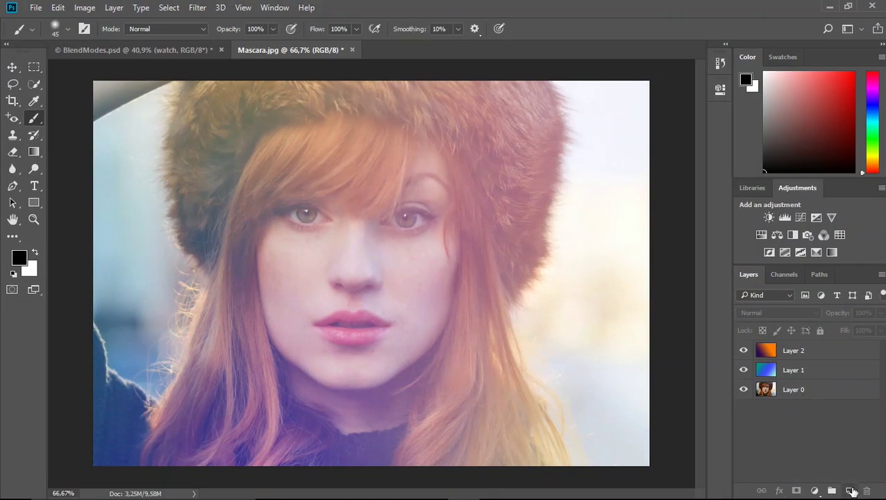
{"action": "left_click", "coordinate": [851, 491]}
{"action": "mouse_move", "coordinate": [379, 166]}
{"action": "left_mouse_down"}
{"action": "mouse_move", "coordinate": [325, 274]}
{"action": "mouse_move", "coordinate": [355, 248]}
{"action": "mouse_move", "coordinate": [305, 373]}
{"action": "mouse_move", "coordinate": [334, 259]}
{"action": "mouse_move", "coordinate": [424, 144]}
{"action": "mouse_move", "coordinate": [499, 269]}
{"action": "left_mouse_up"}
- Set the scribble layer to Multiply at 42% opacity and move it directly above Layer 0
{"action": "left_click", "coordinate": [747, 313]}
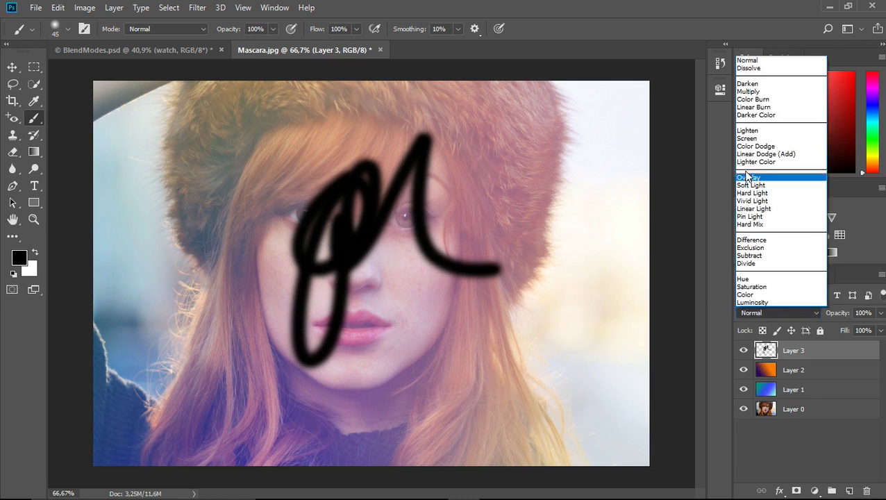
{"action": "left_click", "coordinate": [754, 102]}
{"action": "key", "text": "ctrl+bracketleft"}
{"action": "key", "text": "ctrl+bracketleft"}
{"action": "left_click_drag", "start_coordinate": [839, 313], "coordinate": [815, 314]}
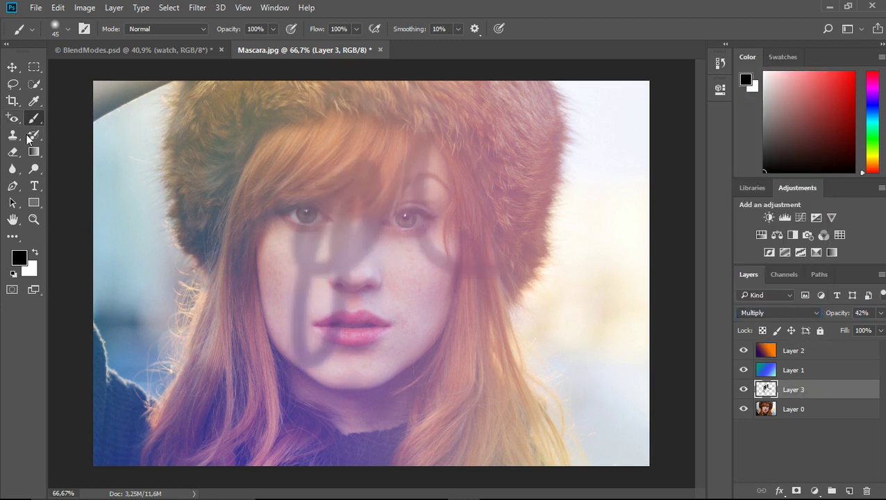
- Paint bright red strokes over the face on Layer 3 at 100% layer opacity, and delete that layer
{"action": "left_click_drag", "start_coordinate": [798, 99], "coordinate": [855, 74]}
{"action": "mouse_move", "coordinate": [334, 196]}
{"action": "left_mouse_down"}
{"action": "mouse_move", "coordinate": [396, 199]}
{"action": "mouse_move", "coordinate": [357, 239]}
{"action": "mouse_move", "coordinate": [335, 193]}
{"action": "mouse_move", "coordinate": [331, 162]}
{"action": "mouse_move", "coordinate": [344, 162]}
{"action": "mouse_move", "coordinate": [306, 369]}
{"action": "mouse_move", "coordinate": [386, 264]}
{"action": "mouse_move", "coordinate": [400, 207]}
{"action": "mouse_move", "coordinate": [431, 144]}
{"action": "mouse_move", "coordinate": [408, 170]}
{"action": "left_mouse_up"}
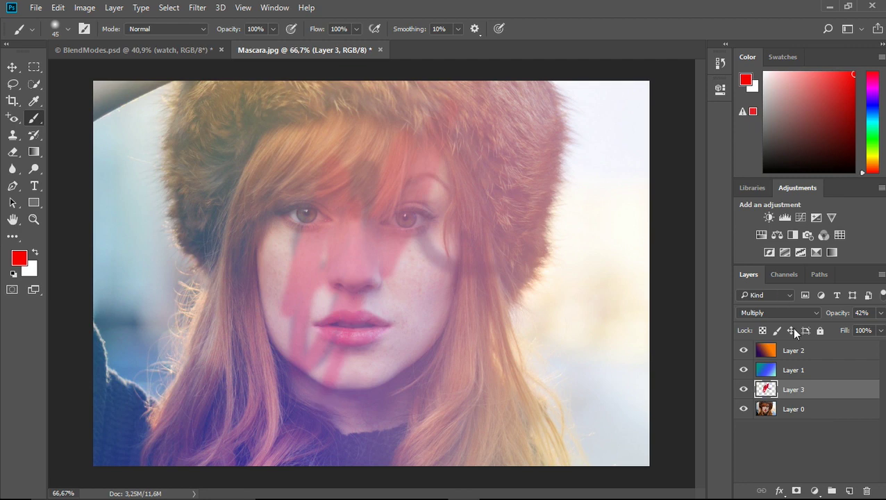
{"action": "left_click_drag", "start_coordinate": [835, 313], "coordinate": [882, 314]}
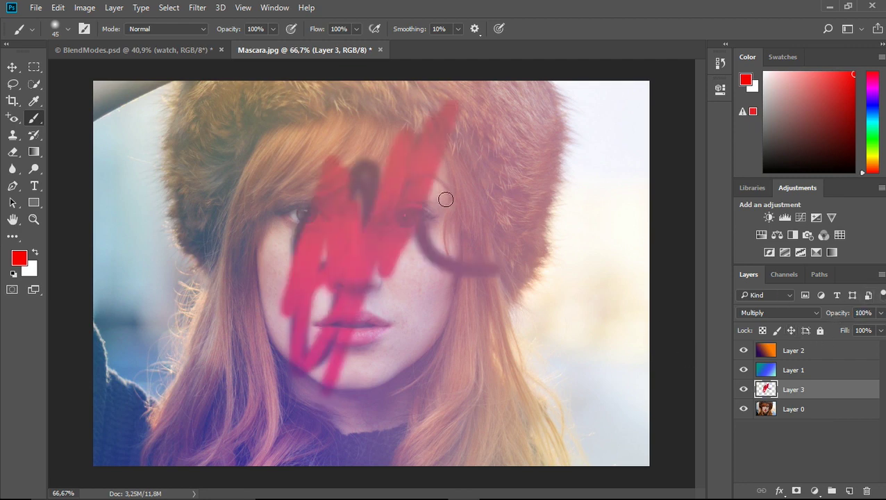
{"action": "mouse_move", "coordinate": [447, 200]}
{"action": "left_mouse_down"}
{"action": "mouse_move", "coordinate": [377, 193]}
{"action": "mouse_move", "coordinate": [286, 223]}
{"action": "mouse_move", "coordinate": [349, 200]}
{"action": "left_mouse_up"}
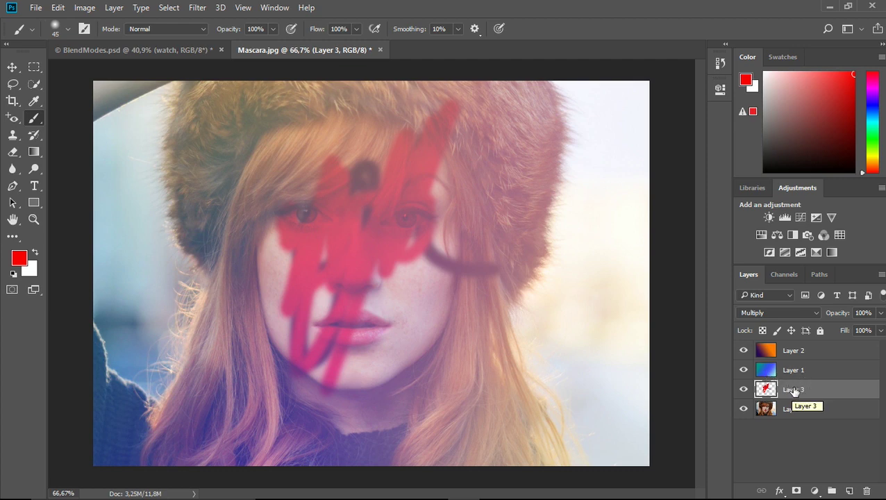
{"action": "left_click_drag", "start_coordinate": [795, 393], "coordinate": [868, 492]}
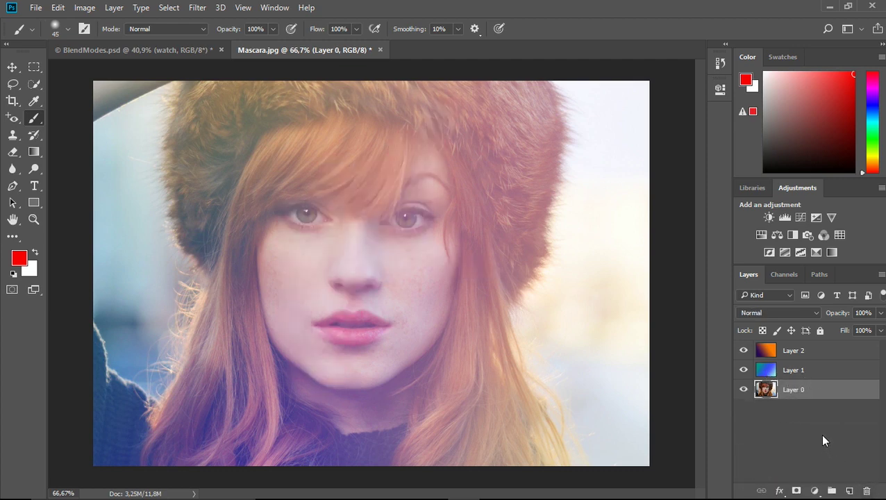